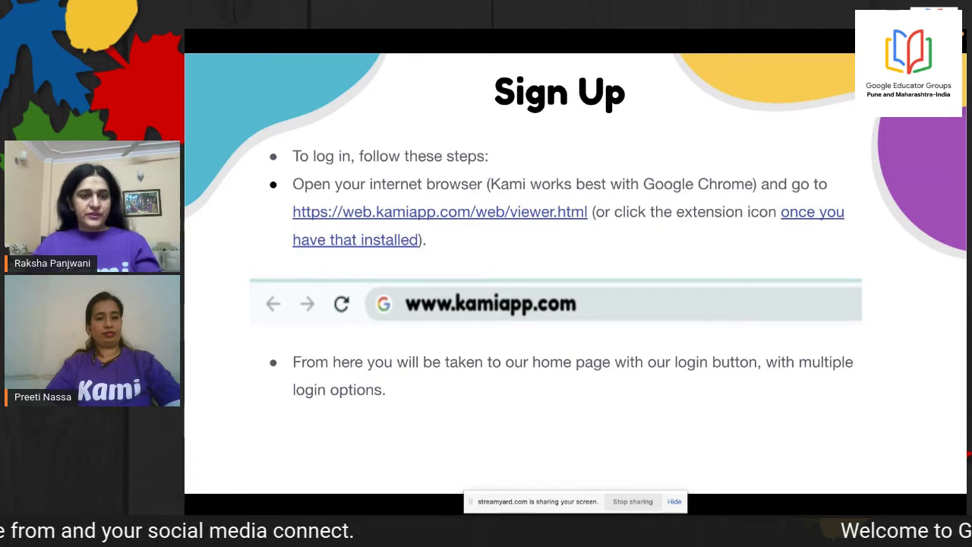
Exit the slideshow and switch to the Kami tab, selecting its web address
{"action": "key", "text": "Escape"}
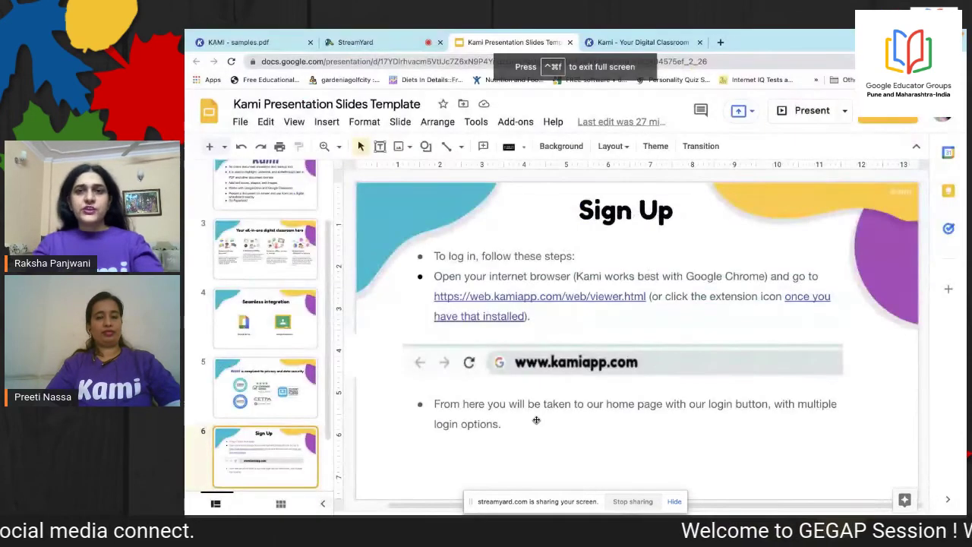
{"action": "left_click", "coordinate": [665, 42]}
{"action": "left_click", "coordinate": [424, 61]}
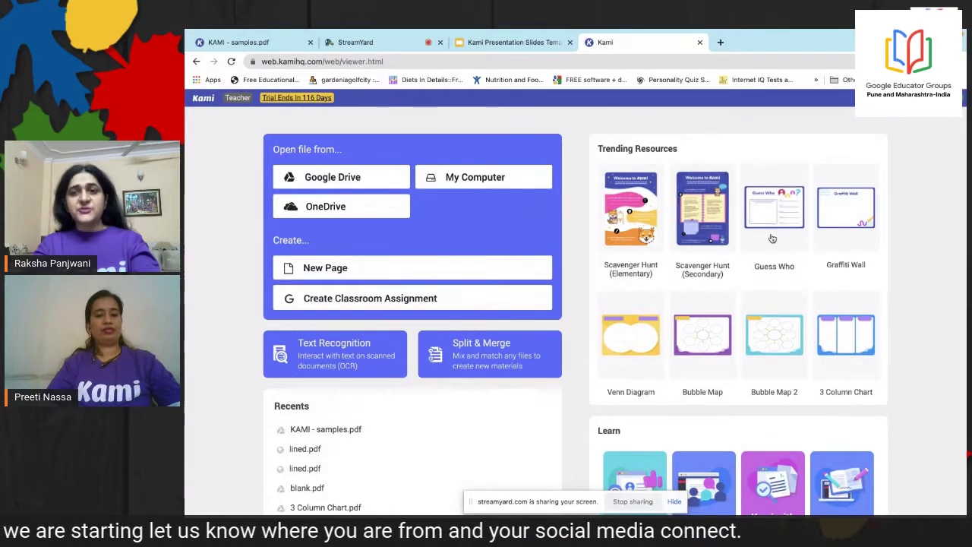
Scroll the Kami start page down and back up to review its open and create options
{"action": "scroll", "coordinate": [456, 266], "scroll_direction": "down", "scroll_amount": 1}
{"action": "scroll", "coordinate": [379, 227], "scroll_direction": "up", "scroll_amount": 1}
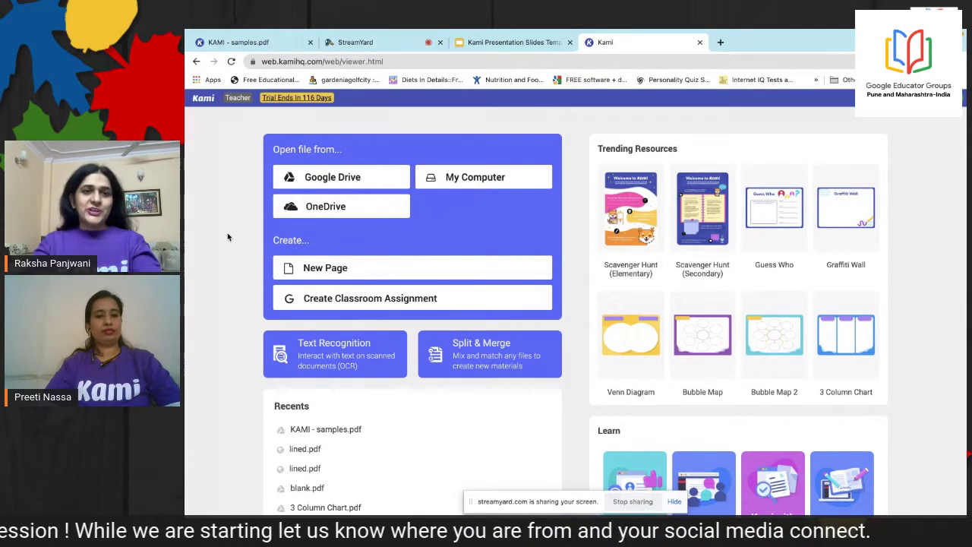
Start a new blank page and preview the blank, lined, grid and music sheet page types
{"action": "left_click", "coordinate": [335, 270]}
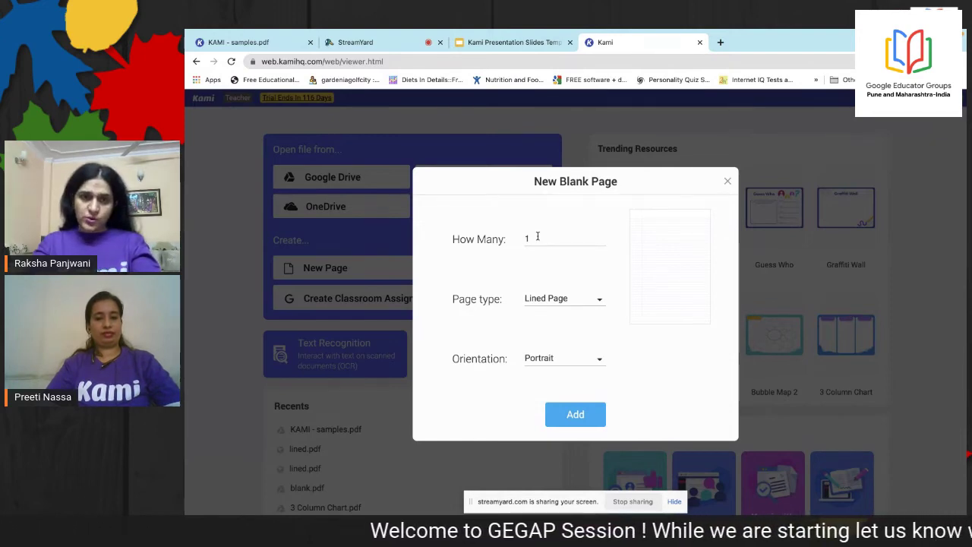
{"action": "left_click", "coordinate": [600, 301]}
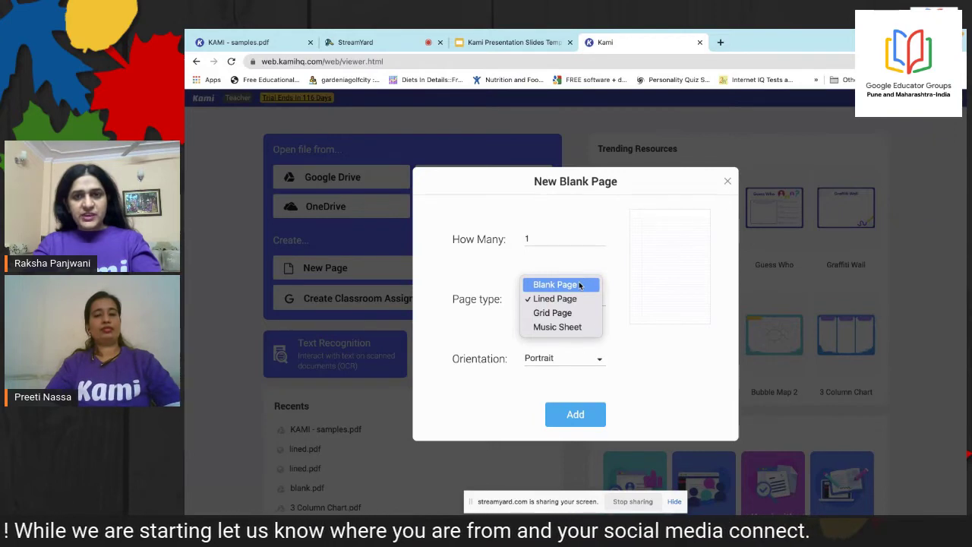
{"action": "left_click", "coordinate": [581, 283]}
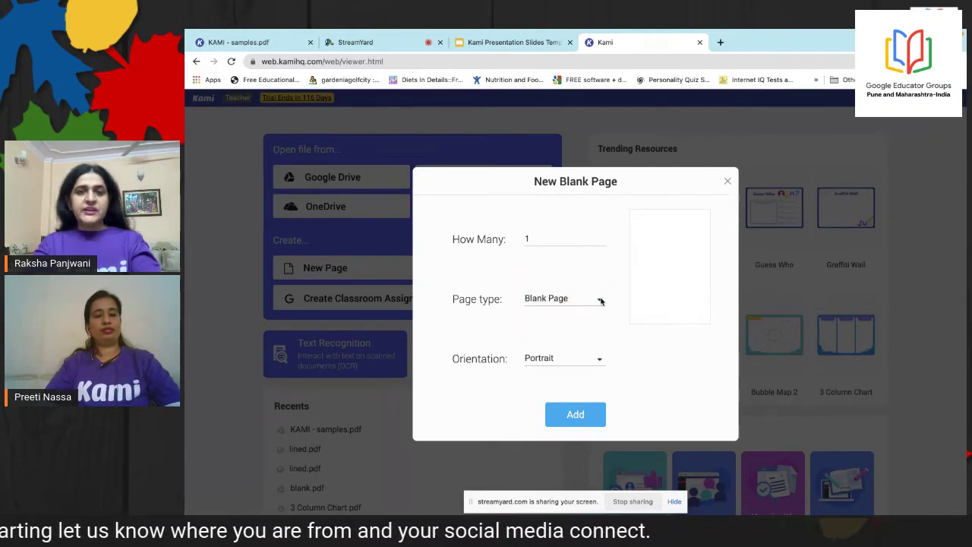
{"action": "left_click", "coordinate": [600, 301]}
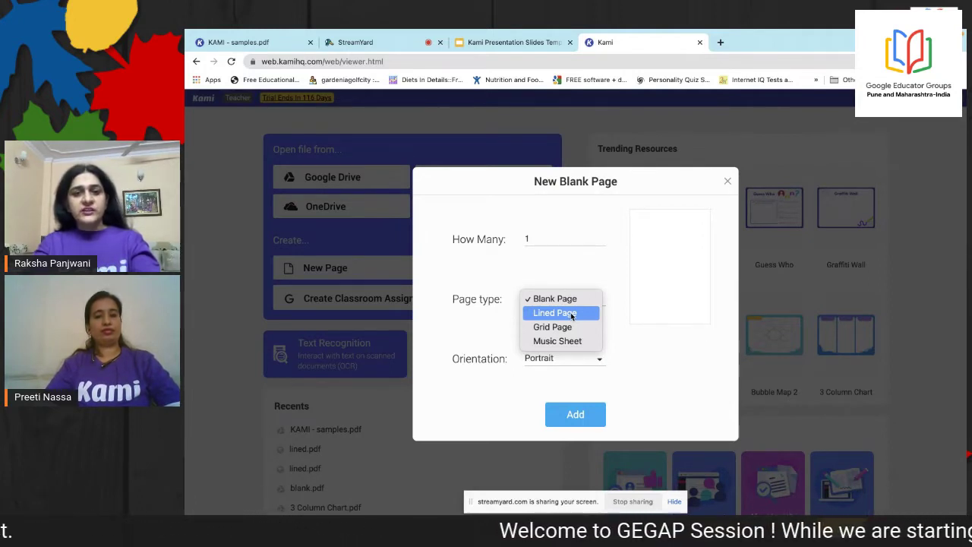
{"action": "left_click", "coordinate": [572, 314]}
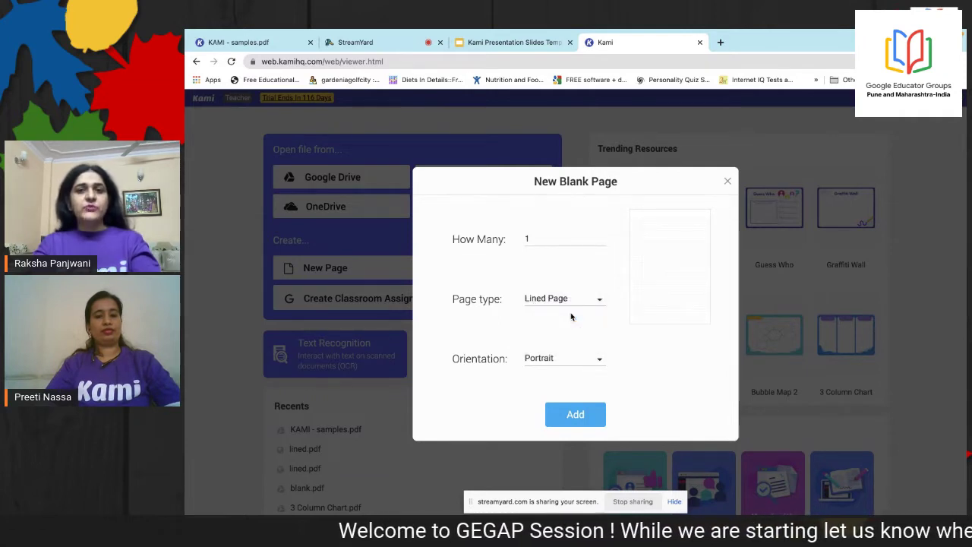
{"action": "left_click", "coordinate": [600, 302]}
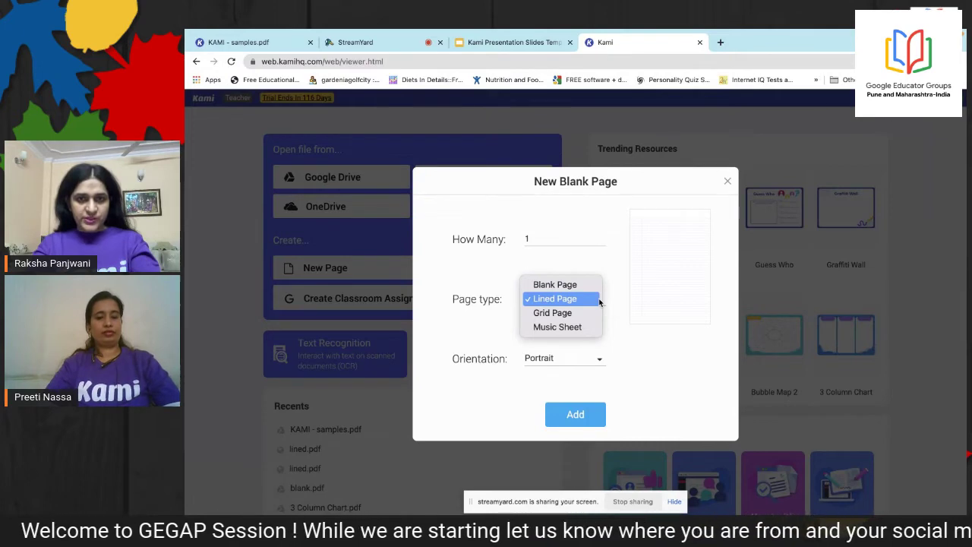
{"action": "left_click", "coordinate": [562, 313]}
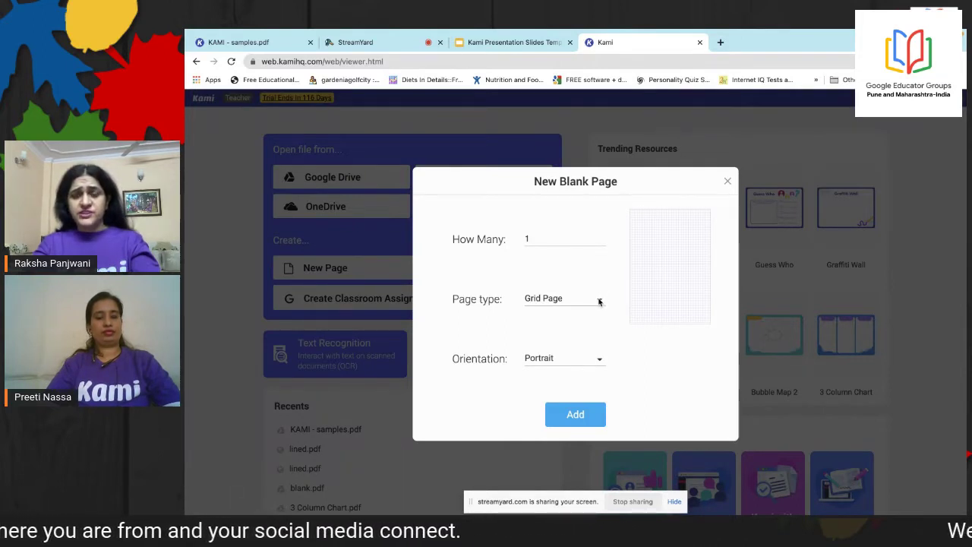
{"action": "left_click", "coordinate": [600, 302]}
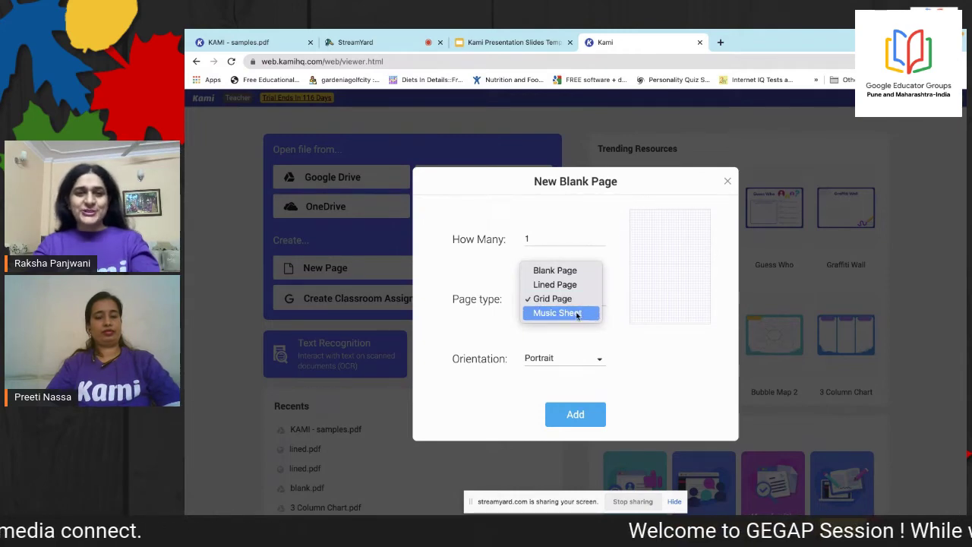
{"action": "left_click", "coordinate": [578, 313]}
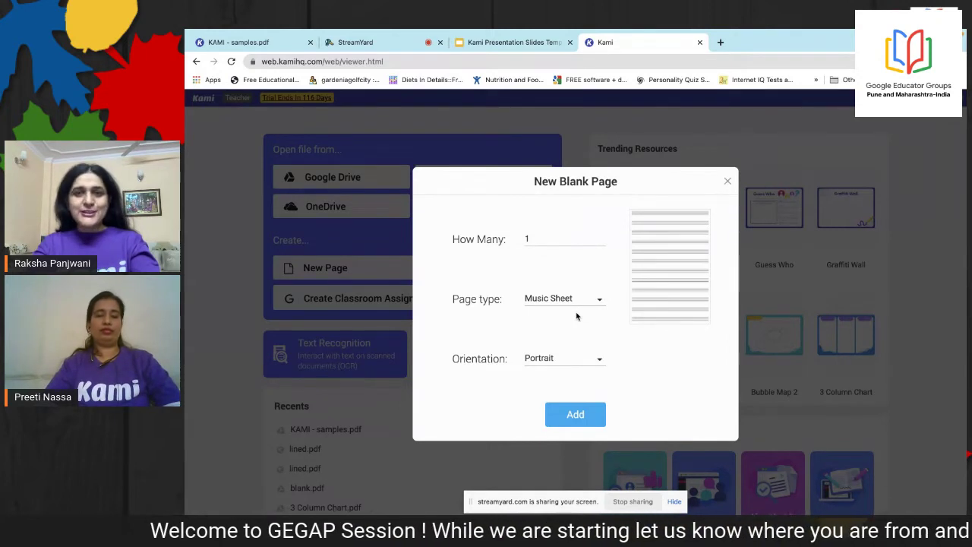
Set the page type back to Lined Page with Portrait orientation
{"action": "left_click", "coordinate": [601, 301]}
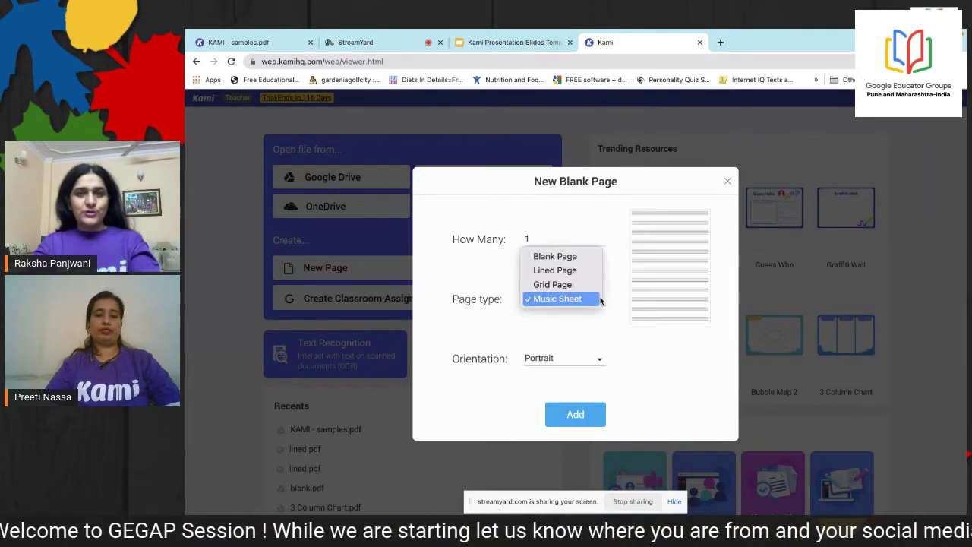
{"action": "left_click", "coordinate": [578, 272]}
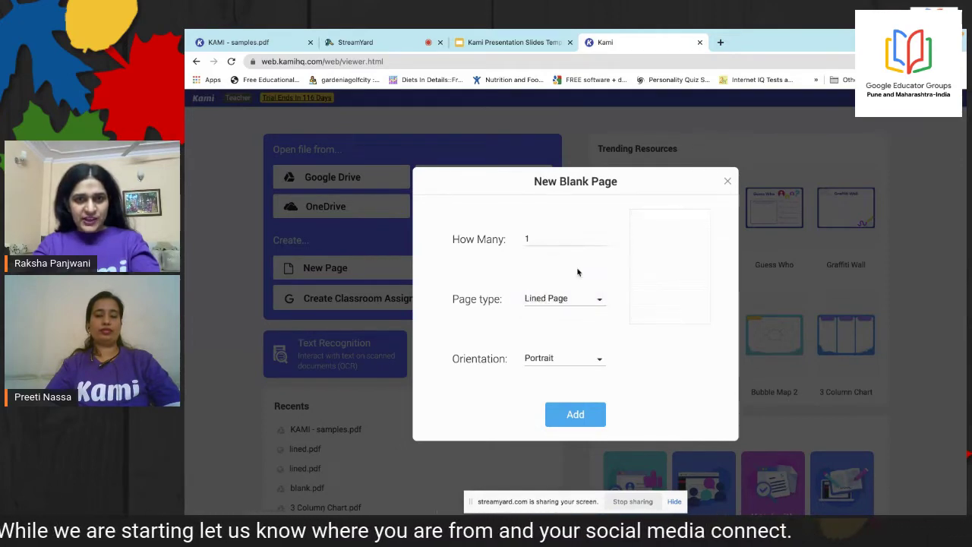
{"action": "left_click", "coordinate": [599, 360]}
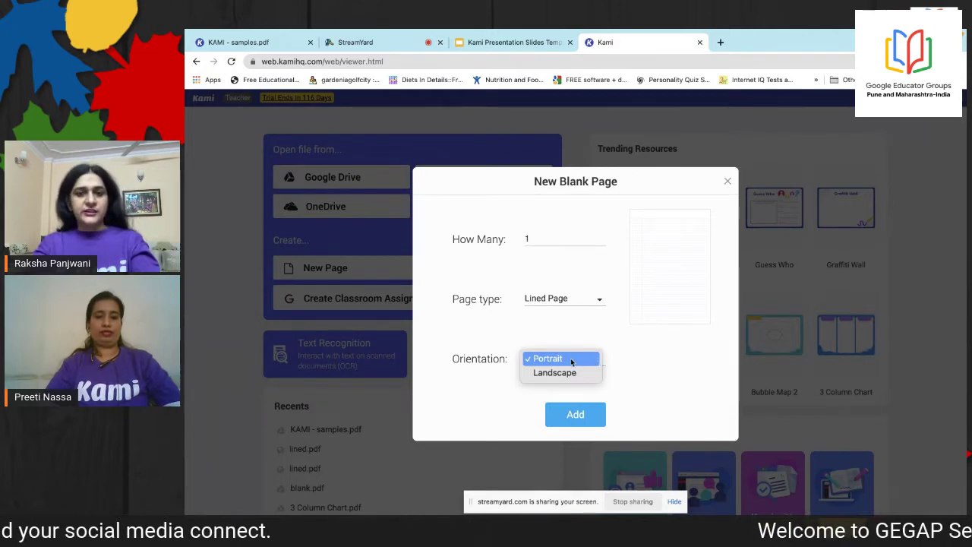
{"action": "left_click", "coordinate": [571, 360]}
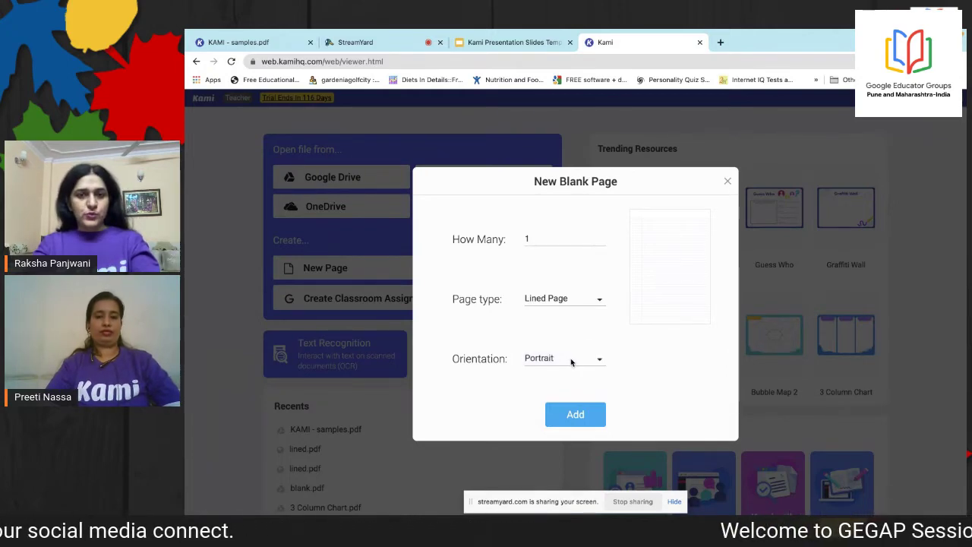
Add the lined page so it opens as lined.pdf, then switch to the StreamYard tab
{"action": "left_click", "coordinate": [575, 415]}
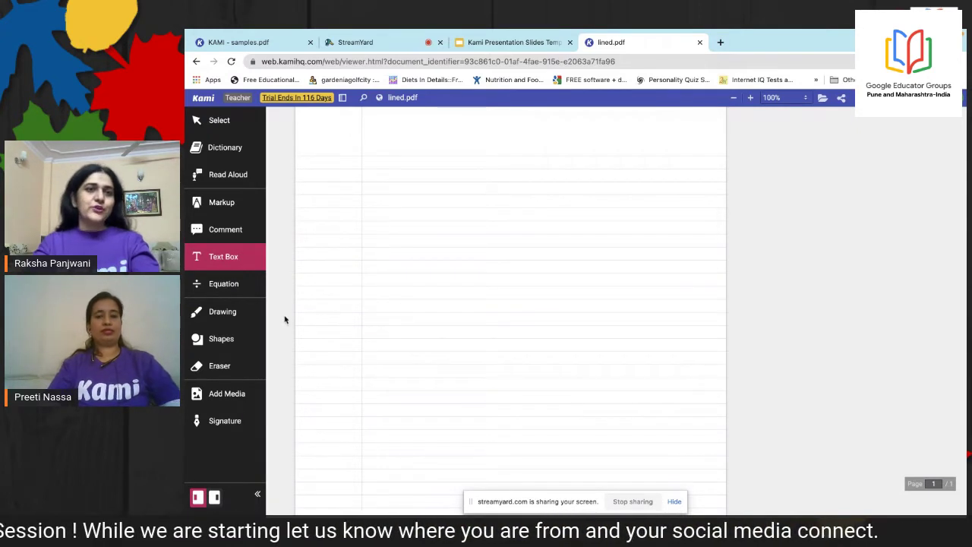
{"action": "left_click", "coordinate": [374, 41]}
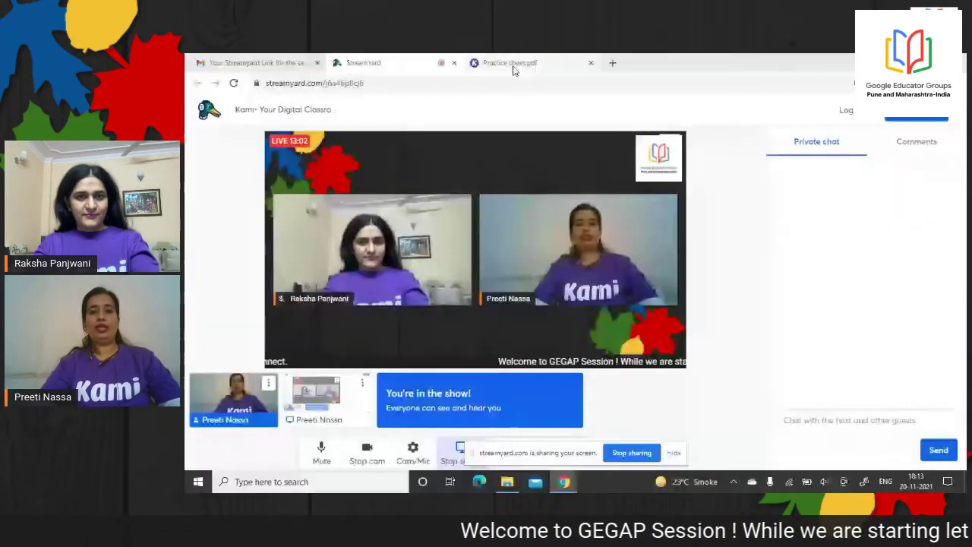
Bring up Practice sheet.pdf and select the Text Box tool for the Name and Class lines
{"action": "left_click", "coordinate": [514, 65]}
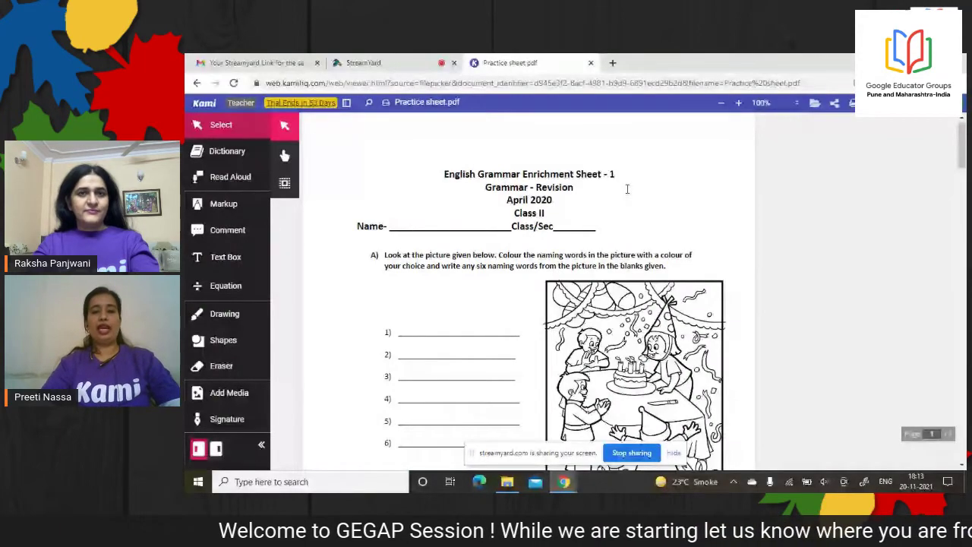
{"action": "left_click_drag", "start_coordinate": [962, 155], "coordinate": [965, 174]}
{"action": "scroll", "coordinate": [965, 175], "scroll_direction": "up", "scroll_amount": 2}
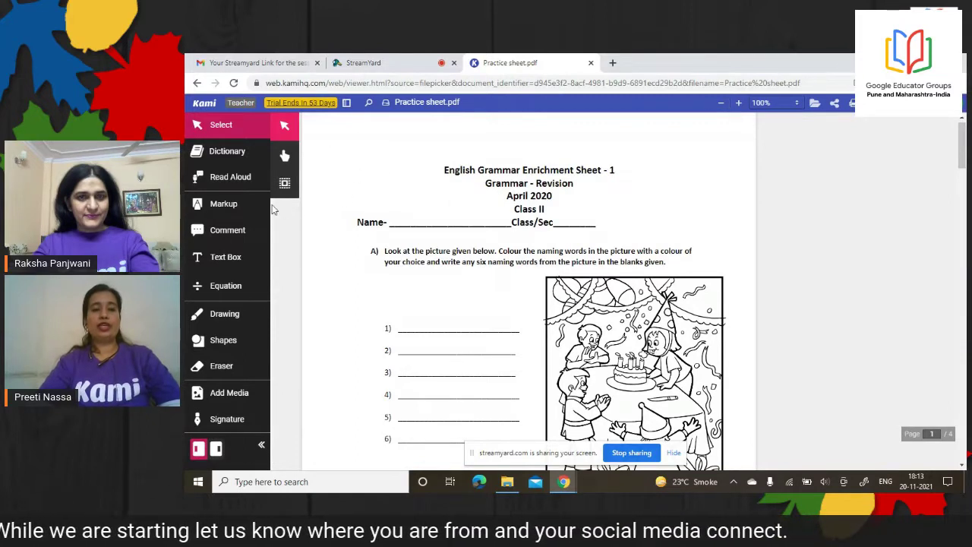
{"action": "left_click", "coordinate": [237, 261]}
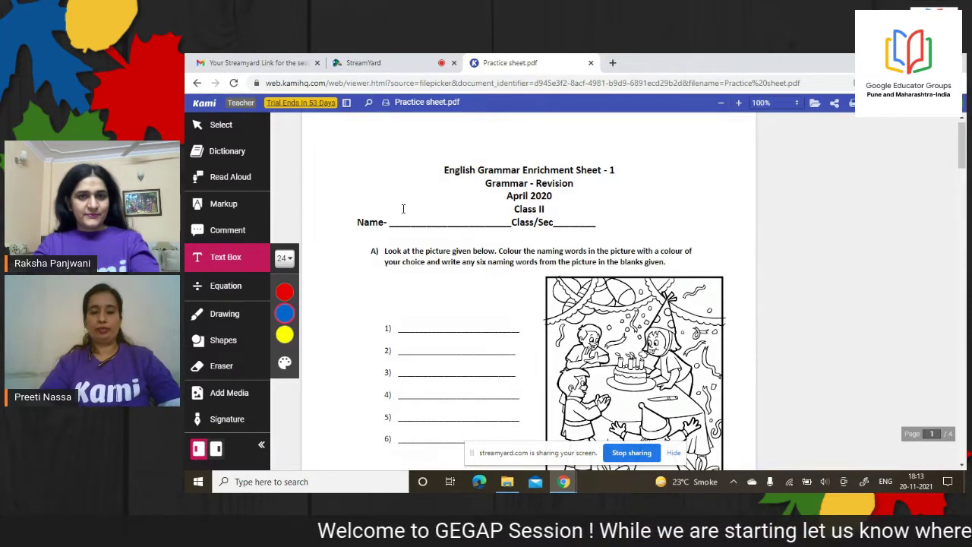
{"action": "left_click_drag", "start_coordinate": [403, 209], "coordinate": [448, 224]}
Fill the Name blank with the student's name and Class/Sec with 'II'
{"action": "left_click", "coordinate": [448, 222]}
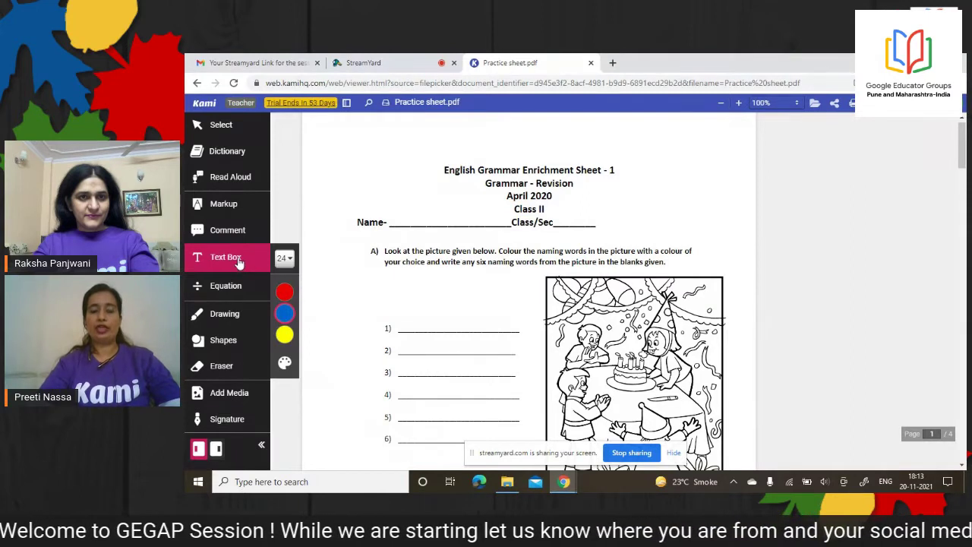
{"action": "left_click", "coordinate": [405, 218]}
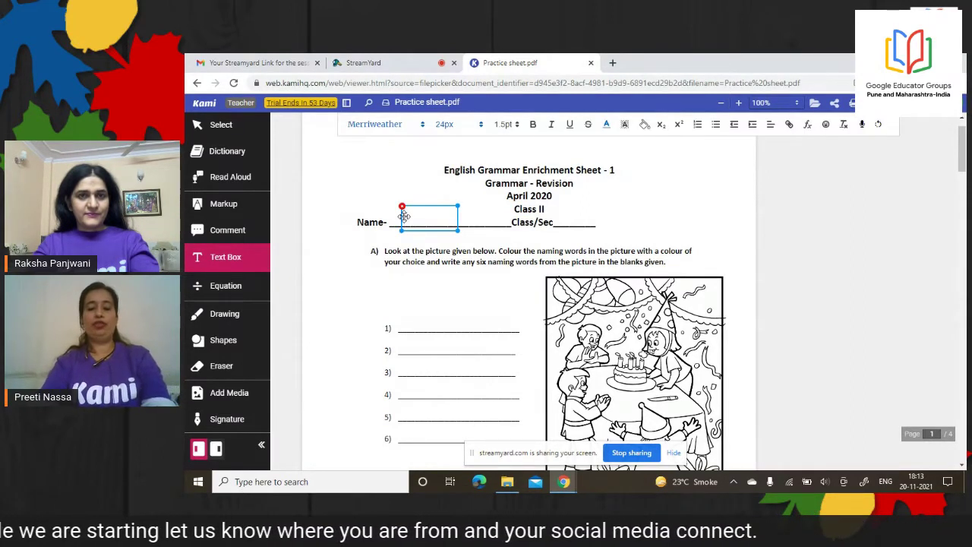
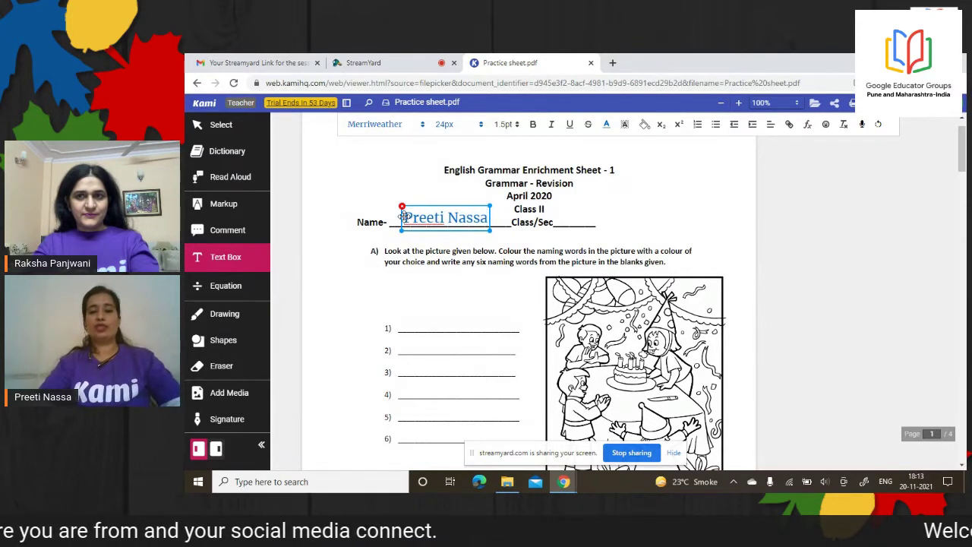
{"action": "left_click", "coordinate": [573, 220]}
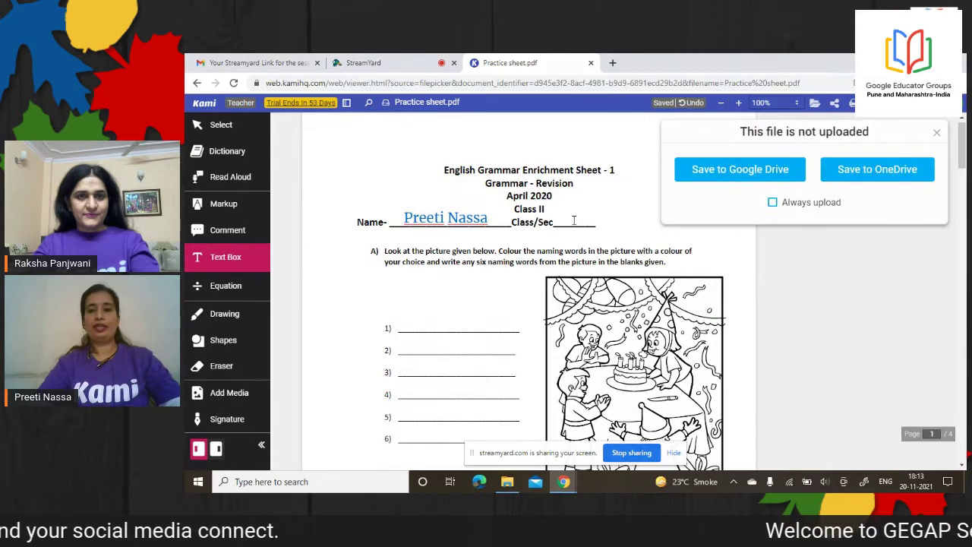
{"action": "left_click", "coordinate": [937, 133]}
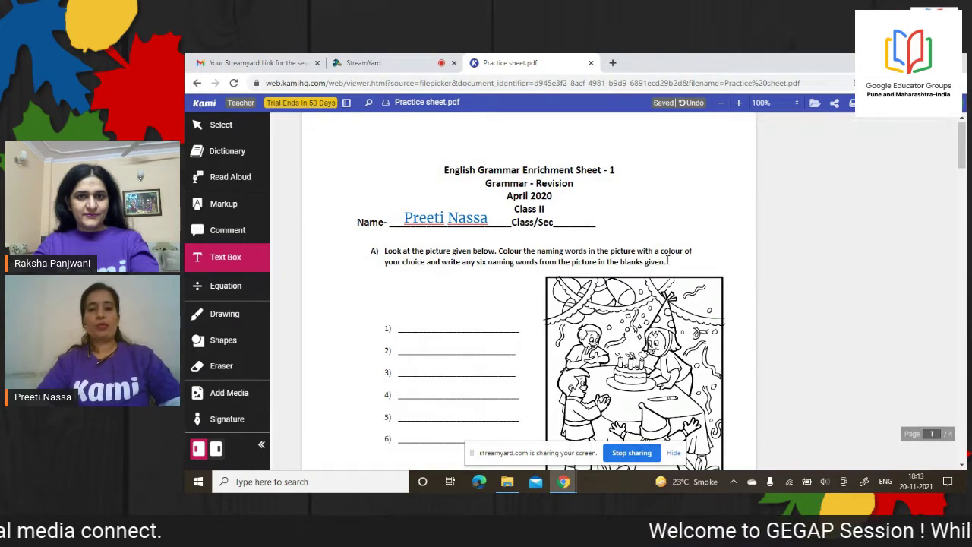
{"action": "left_click", "coordinate": [577, 219]}
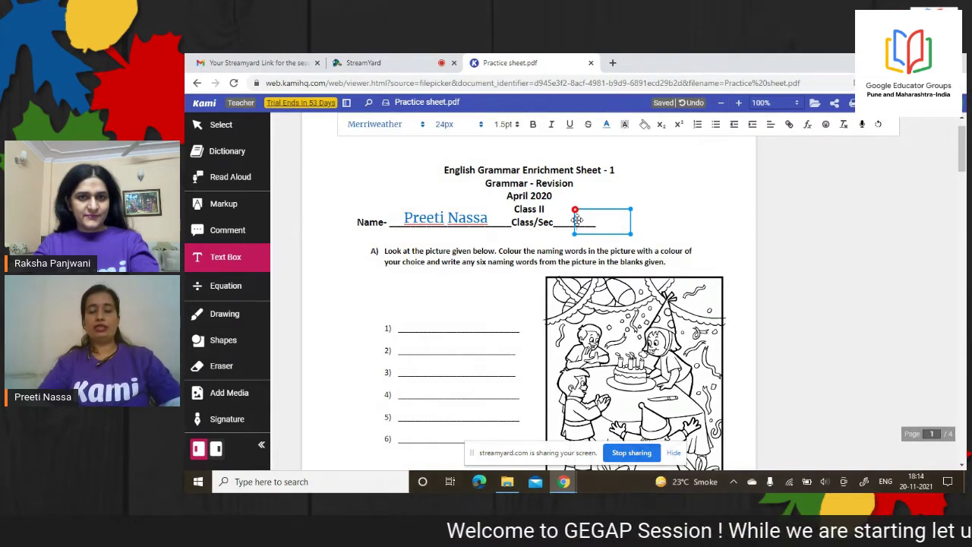
{"action": "type", "text": "II"}
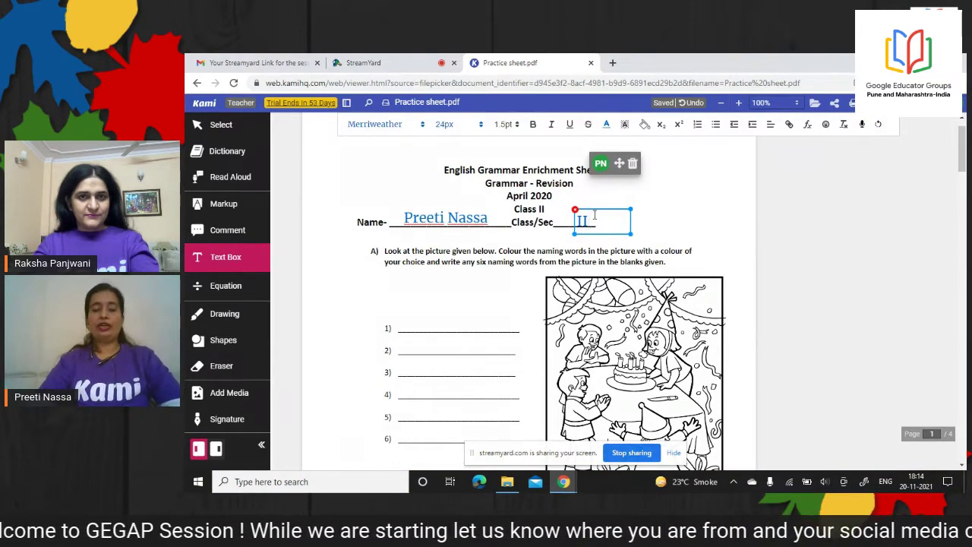
{"action": "left_click", "coordinate": [457, 225]}
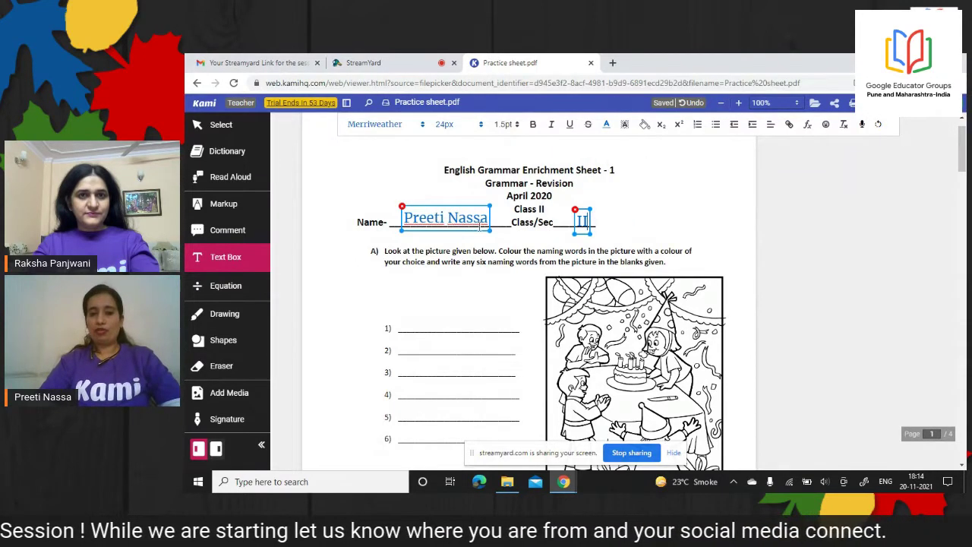
Highlight the full name text inside its text box
{"action": "left_click", "coordinate": [442, 217]}
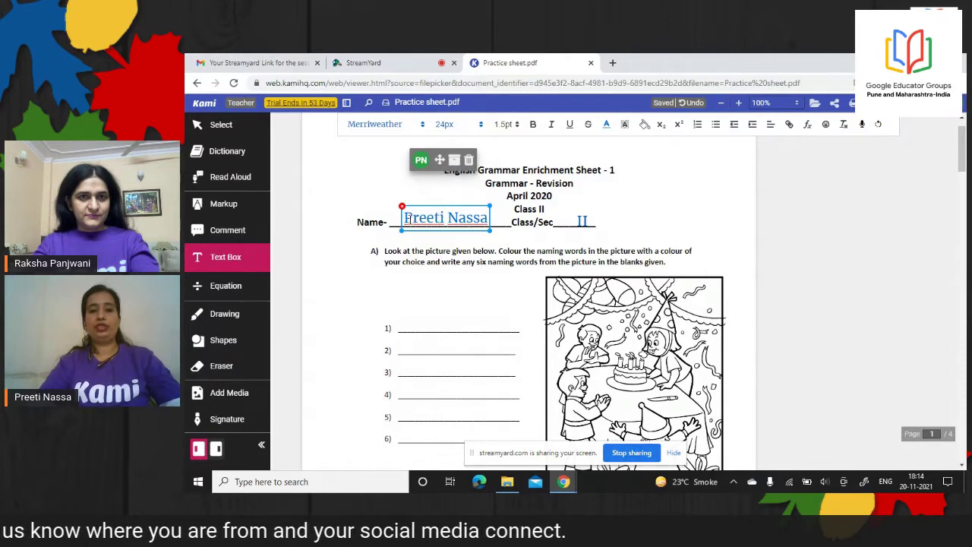
{"action": "left_click_drag", "start_coordinate": [407, 218], "coordinate": [494, 220]}
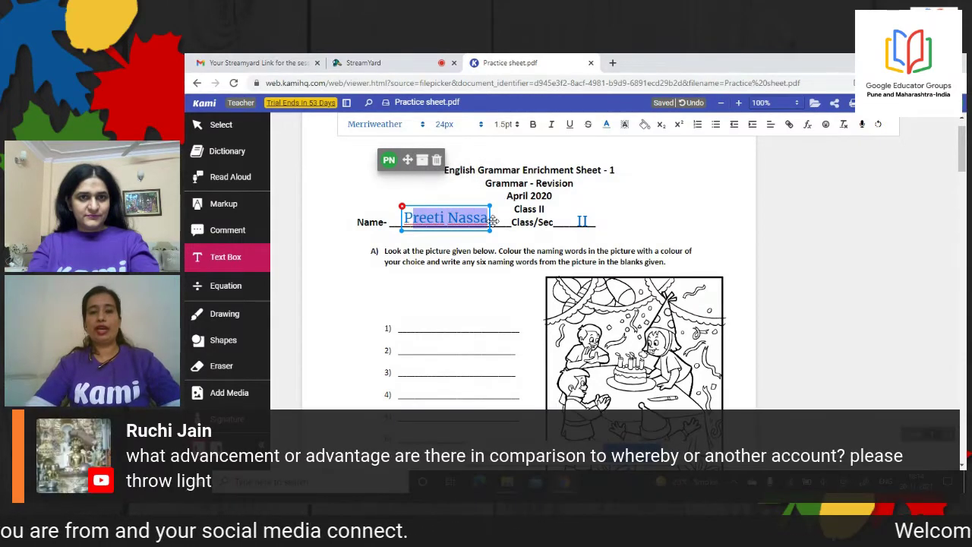
{"action": "left_click", "coordinate": [408, 218]}
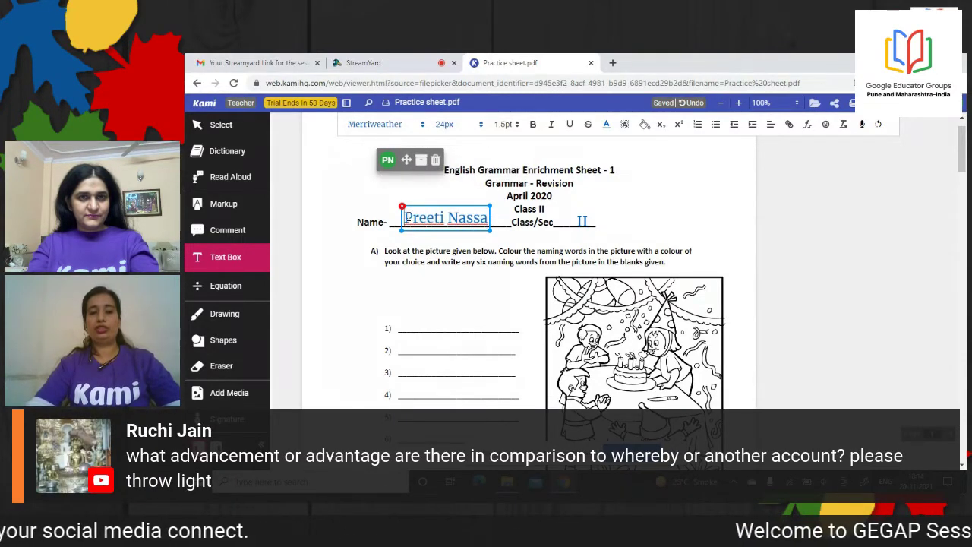
{"action": "left_click_drag", "start_coordinate": [408, 218], "coordinate": [494, 219]}
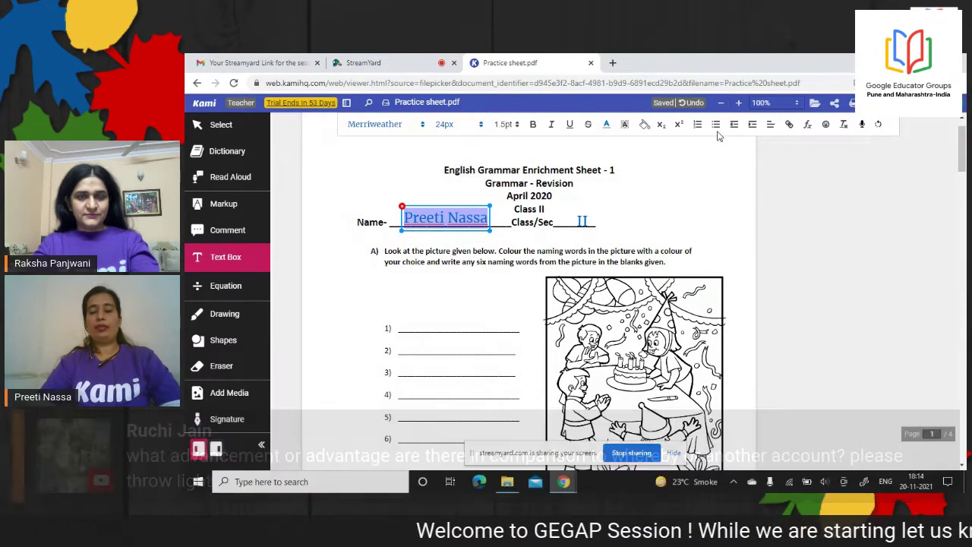
Give the name 3.0pt line spacing and 36px size, and move it onto the Name- line
{"action": "left_click", "coordinate": [508, 124]}
{"action": "left_click", "coordinate": [507, 125]}
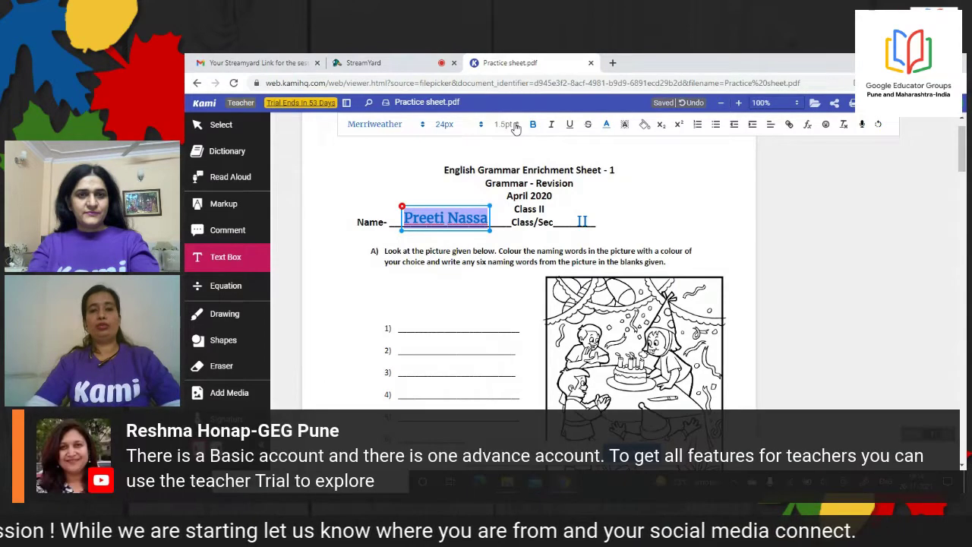
{"action": "left_click", "coordinate": [513, 126]}
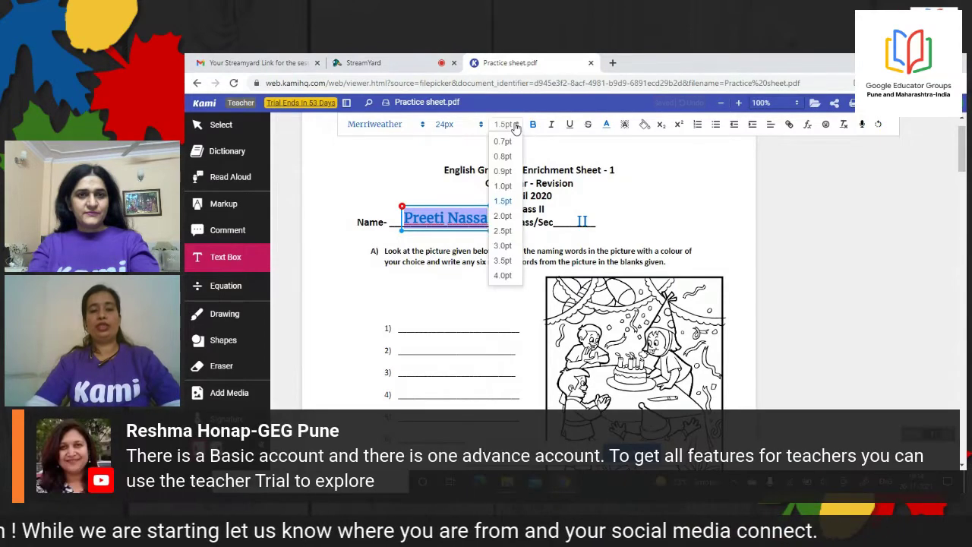
{"action": "left_click", "coordinate": [504, 246]}
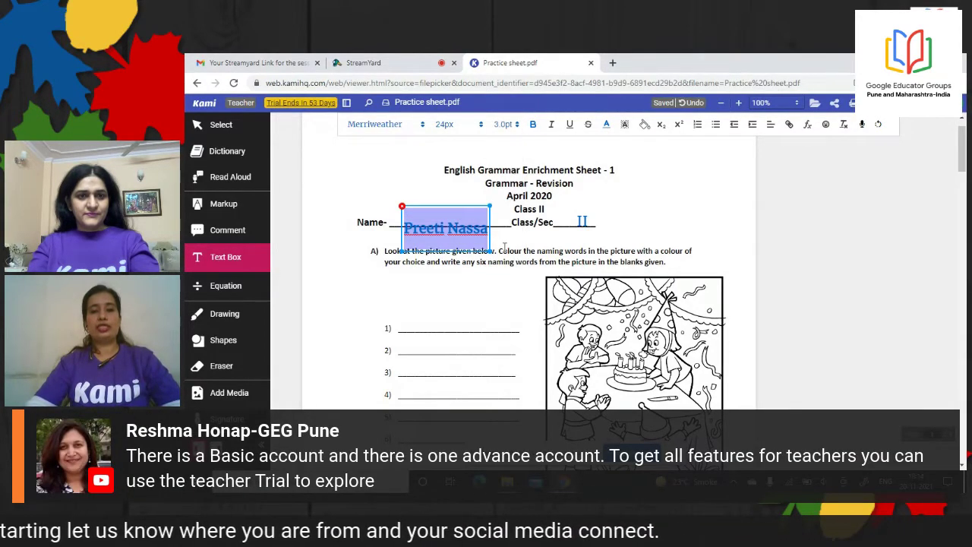
{"action": "left_click", "coordinate": [479, 126]}
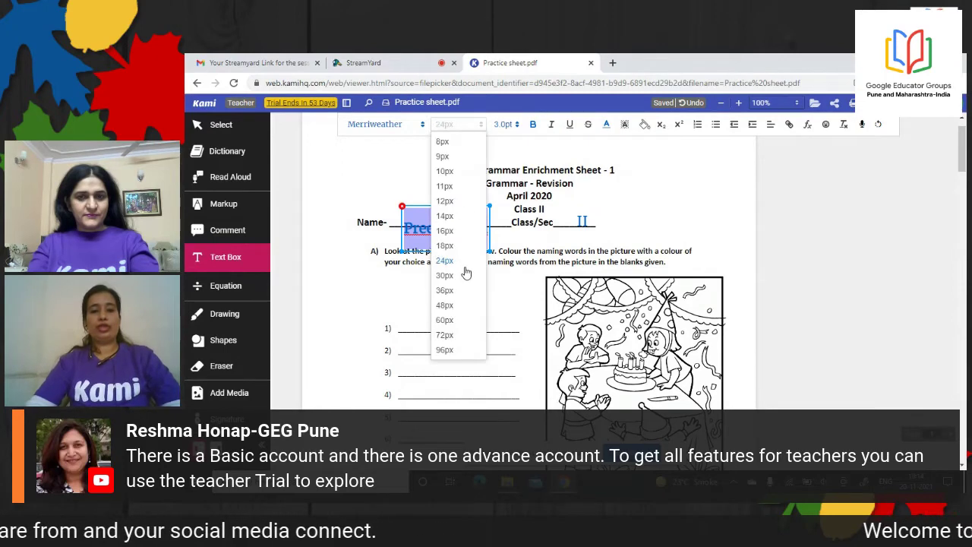
{"action": "left_click", "coordinate": [445, 291]}
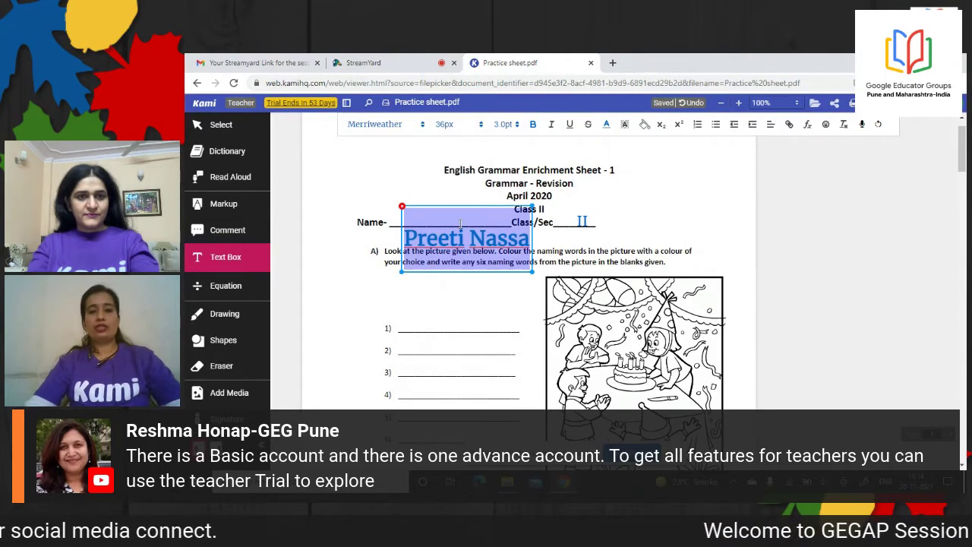
{"action": "left_click_drag", "start_coordinate": [456, 213], "coordinate": [436, 184]}
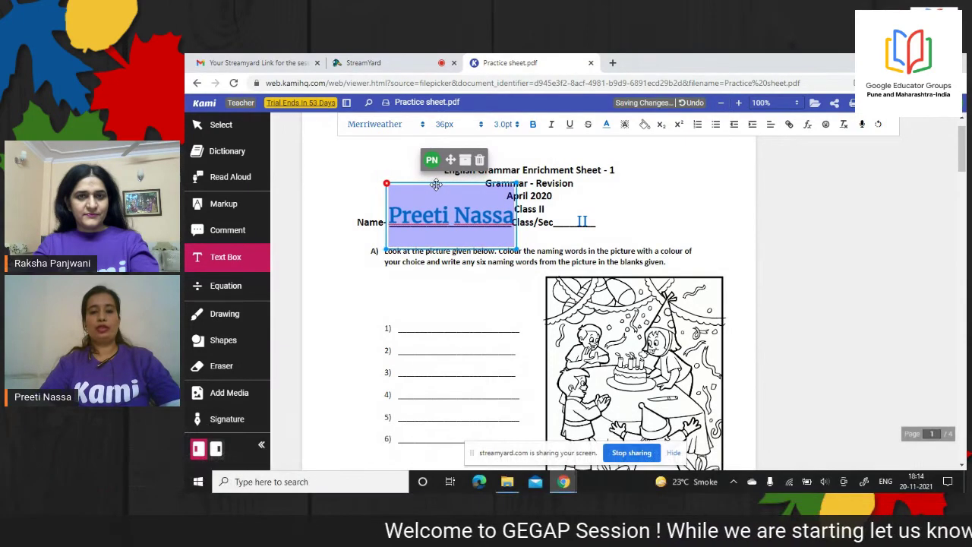
Change the name font to Oswald and colour it green
{"action": "left_click", "coordinate": [383, 130]}
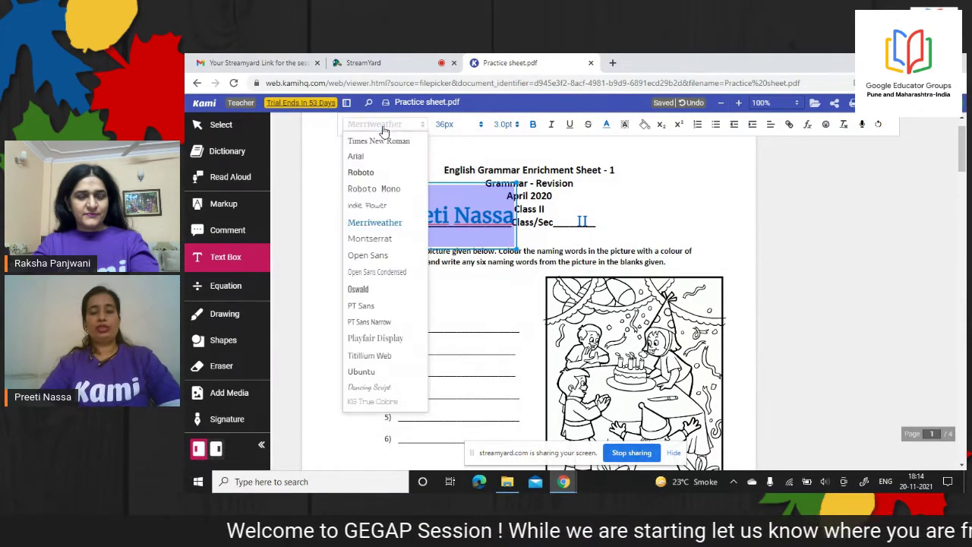
{"action": "left_click", "coordinate": [358, 290]}
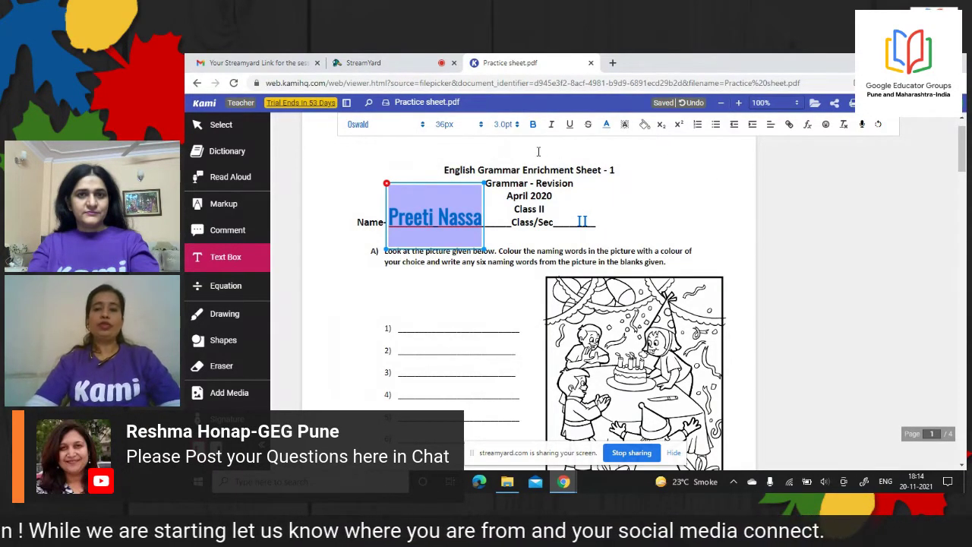
{"action": "left_click", "coordinate": [607, 127]}
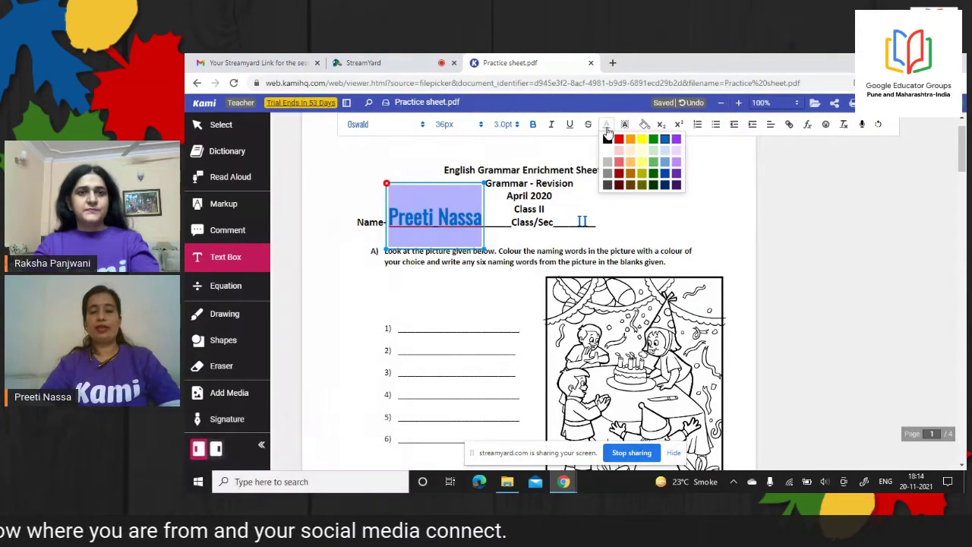
{"action": "left_click", "coordinate": [630, 142]}
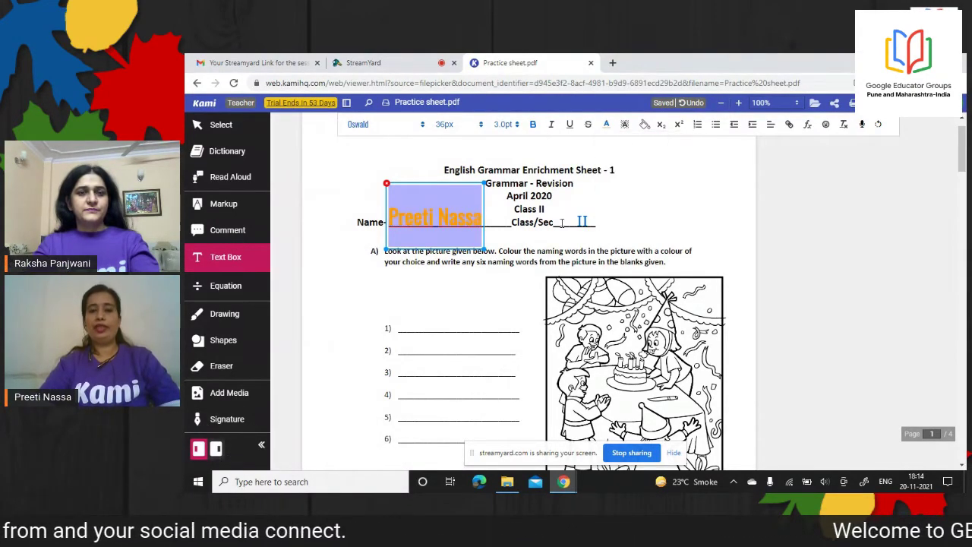
{"action": "left_click", "coordinate": [608, 127]}
{"action": "left_click", "coordinate": [653, 139]}
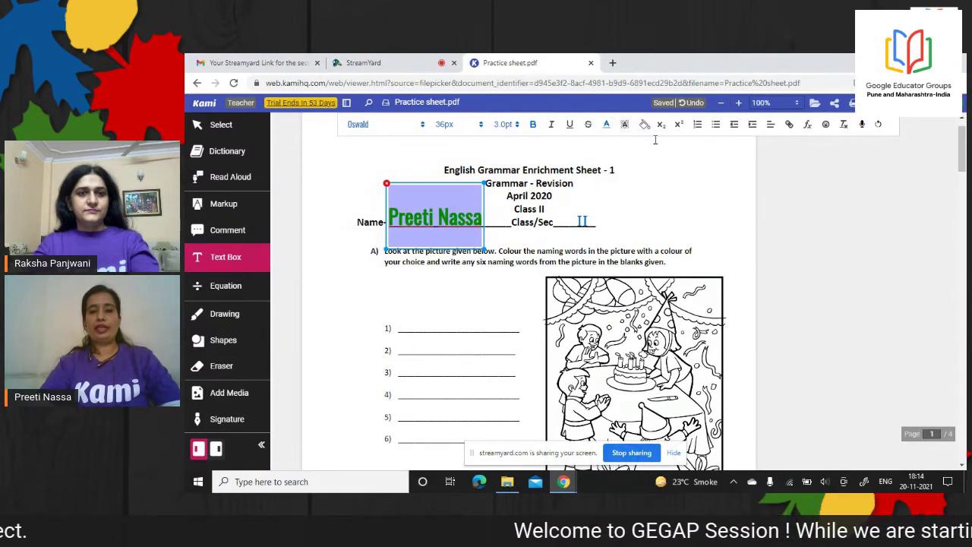
{"action": "left_click", "coordinate": [585, 221]}
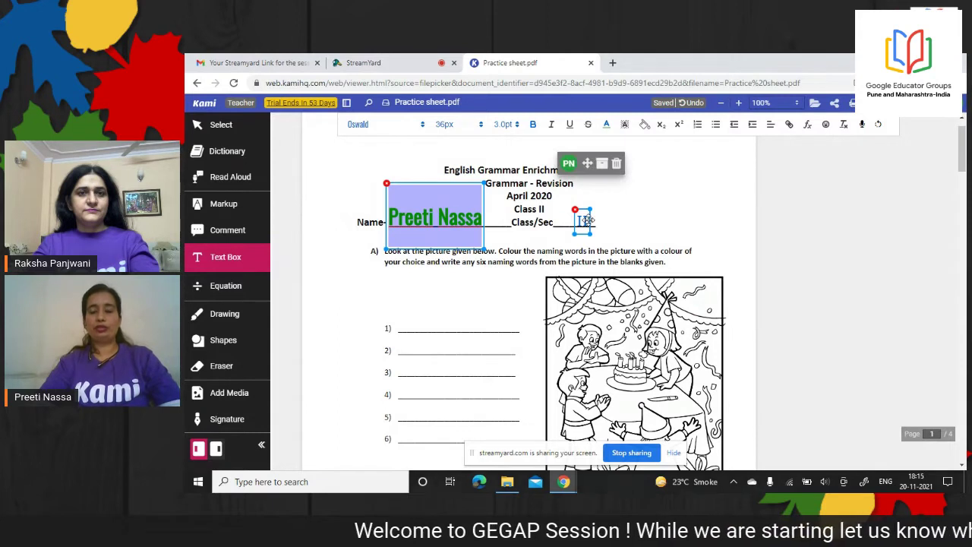
{"action": "left_click", "coordinate": [597, 219]}
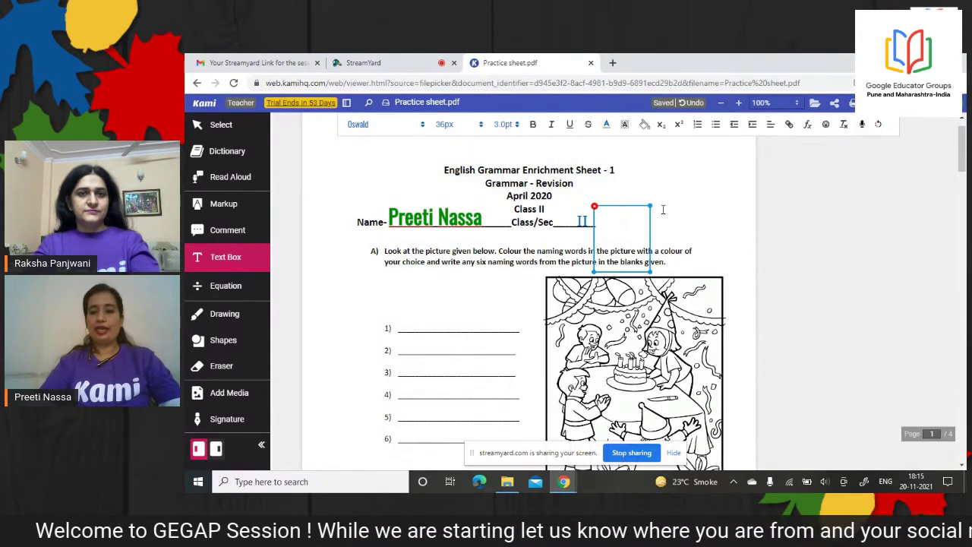
{"action": "key", "text": "Escape"}
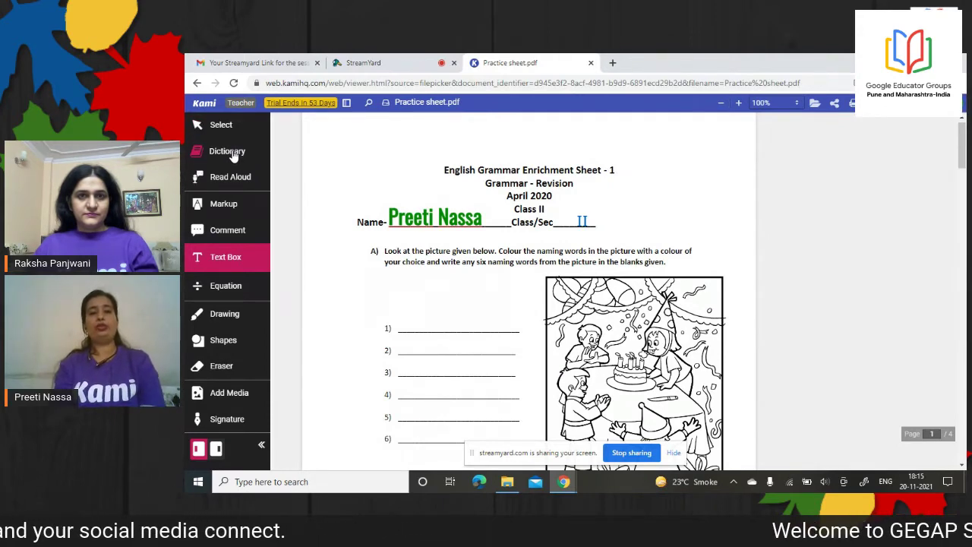
Use Dictionary to define and, picture, Colour and write, then close the definition popup
{"action": "left_click", "coordinate": [233, 154]}
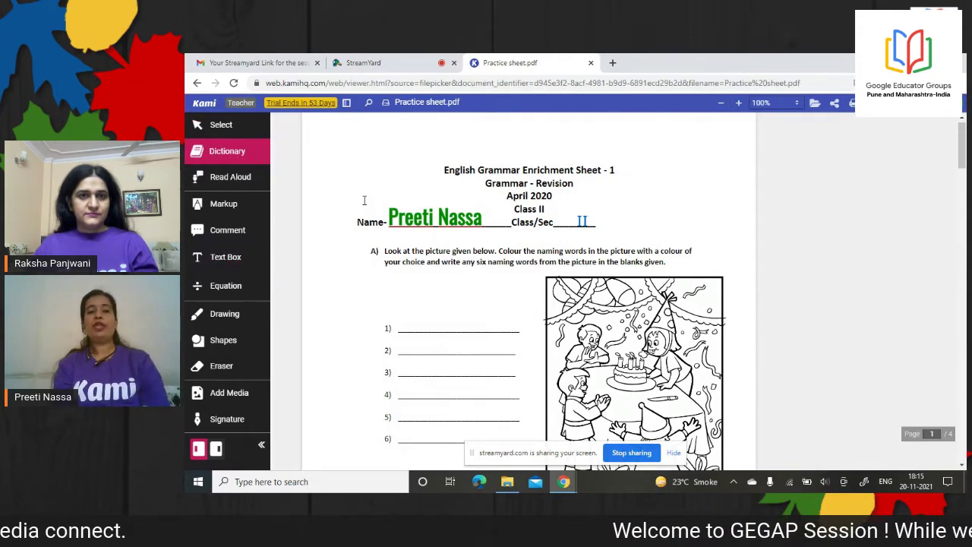
{"action": "left_click", "coordinate": [432, 262]}
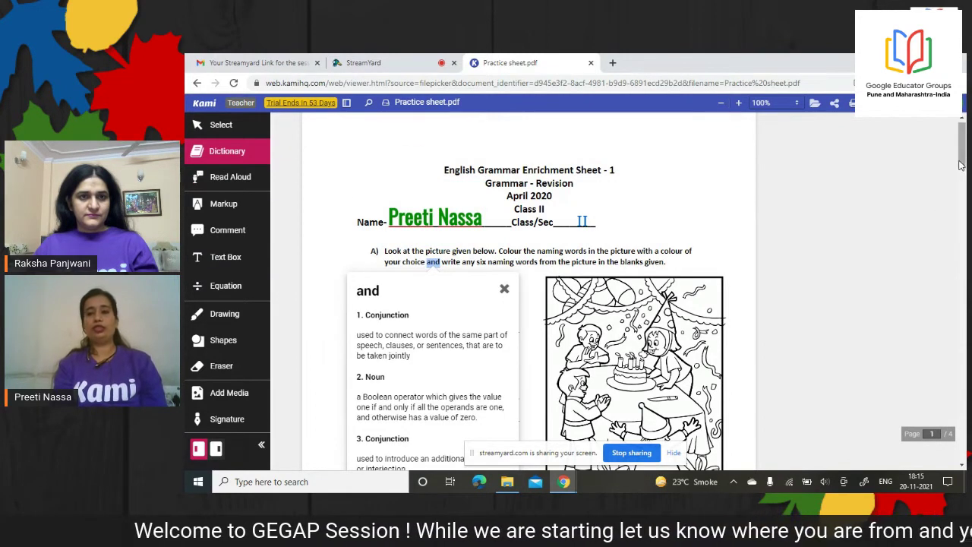
{"action": "scroll", "coordinate": [962, 166], "scroll_direction": "down", "scroll_amount": 1}
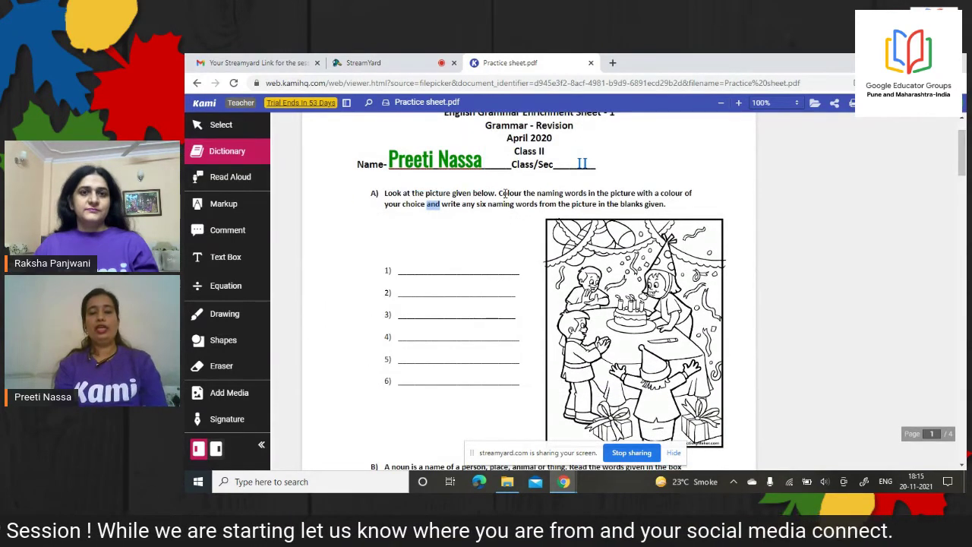
{"action": "double_click", "coordinate": [439, 194]}
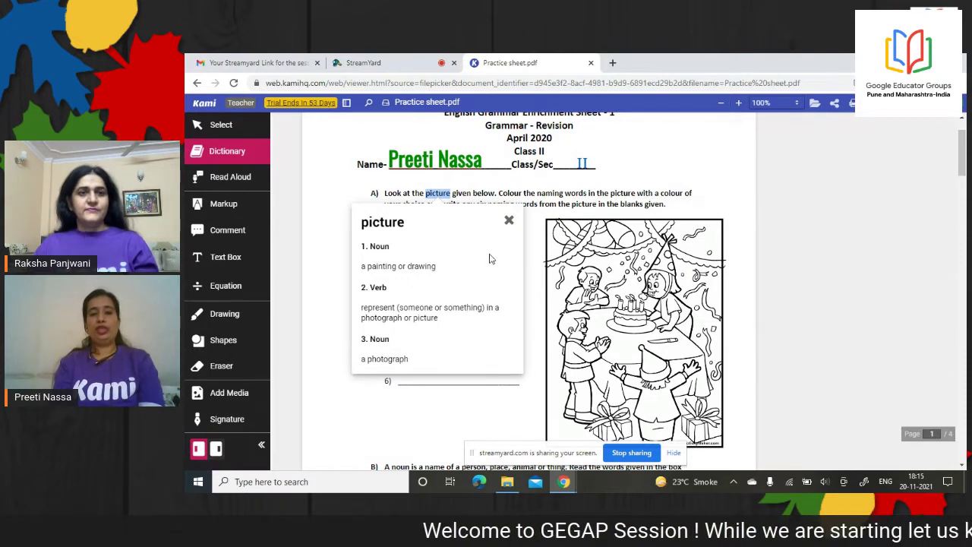
{"action": "double_click", "coordinate": [511, 193]}
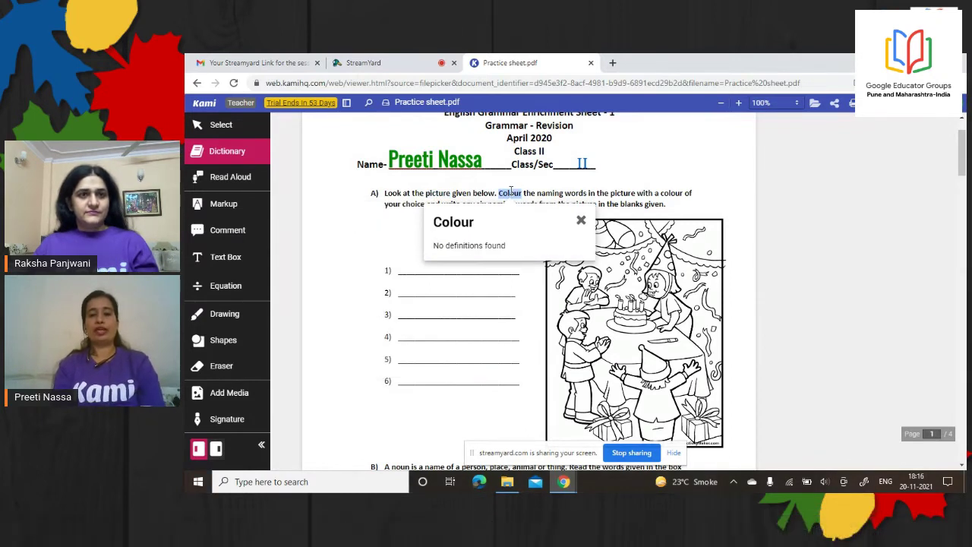
{"action": "double_click", "coordinate": [621, 193]}
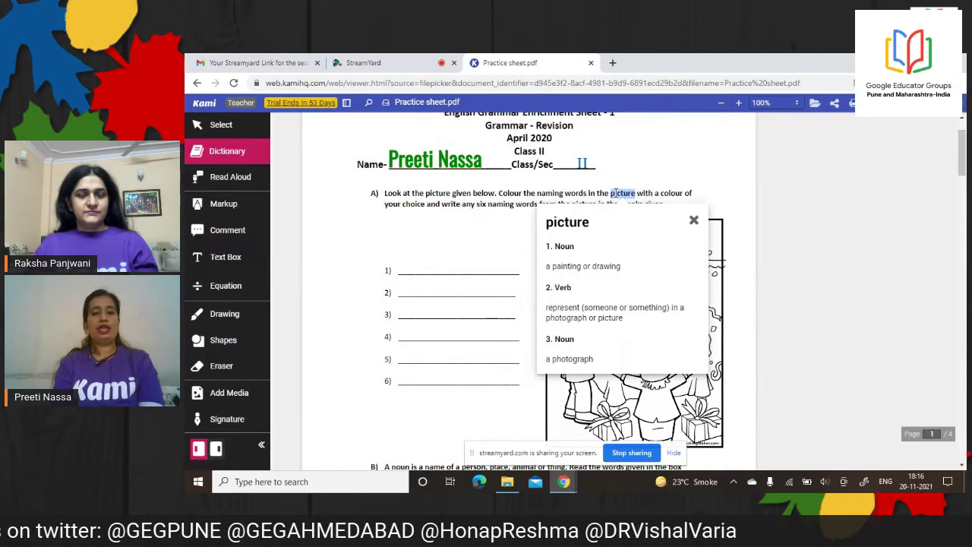
{"action": "double_click", "coordinate": [451, 204]}
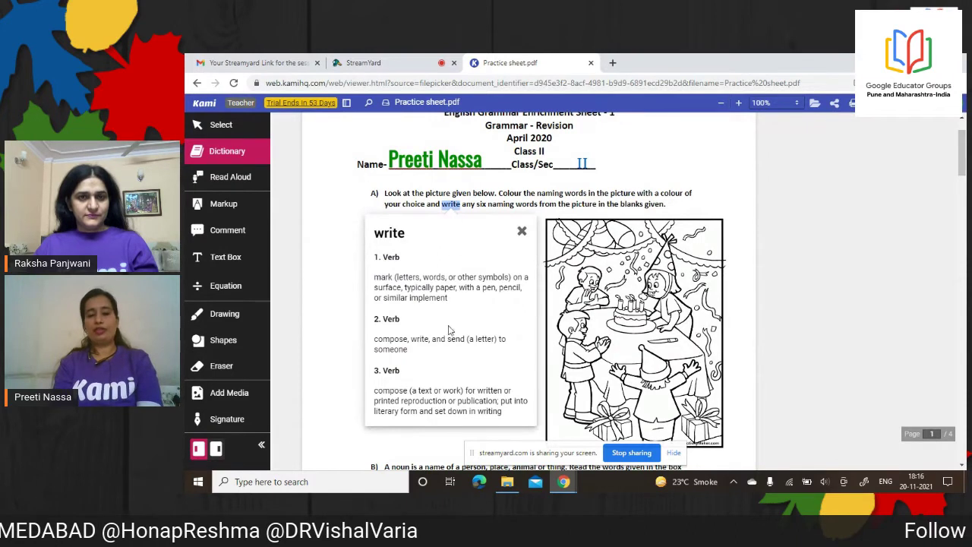
{"action": "left_click", "coordinate": [433, 205]}
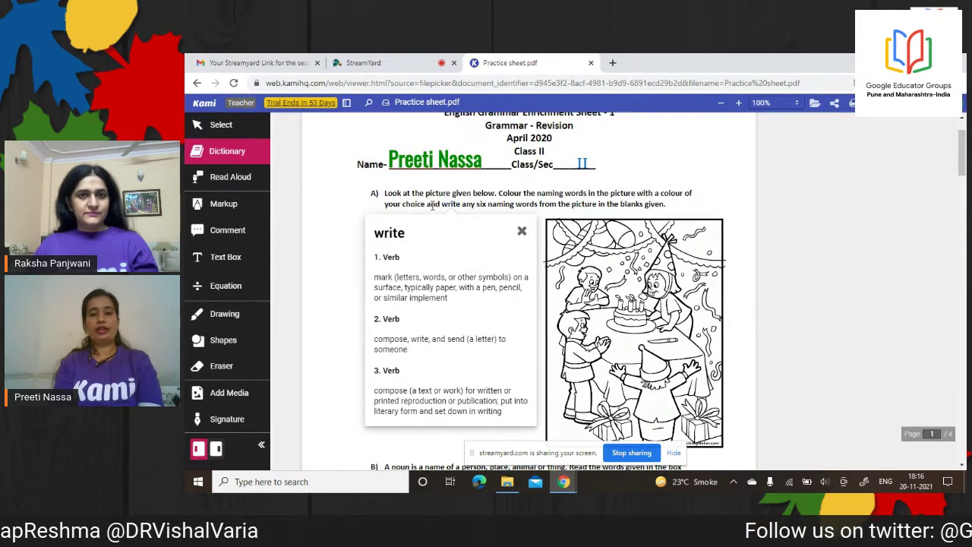
{"action": "double_click", "coordinate": [432, 203]}
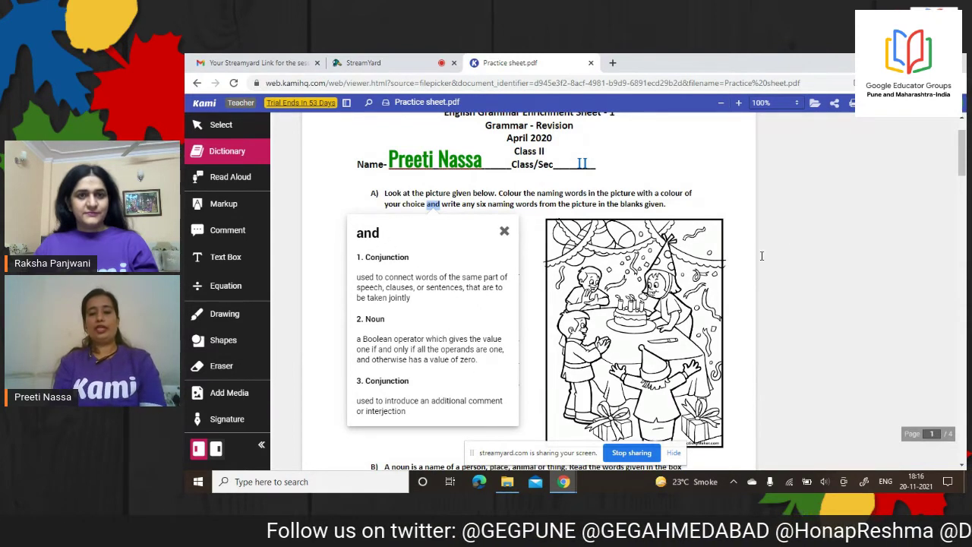
{"action": "left_click", "coordinate": [702, 168]}
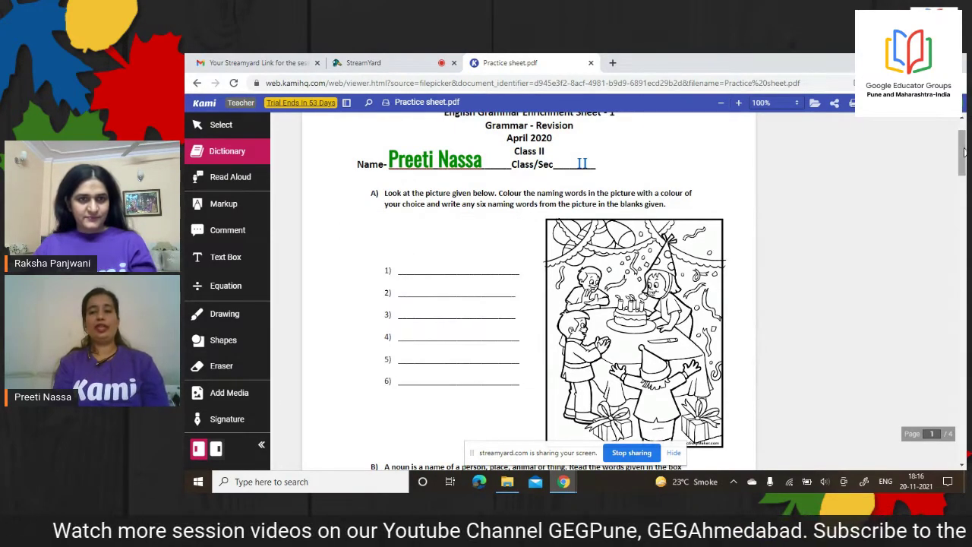
{"action": "scroll", "coordinate": [963, 152], "scroll_direction": "up", "scroll_amount": 1}
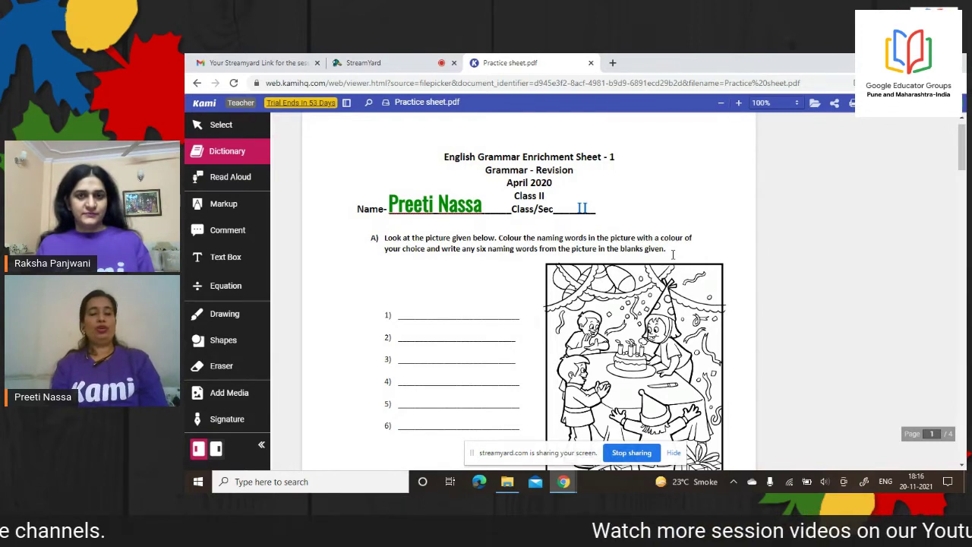
Turn on Read Aloud, play the worksheet, then stop it
{"action": "left_click", "coordinate": [225, 181]}
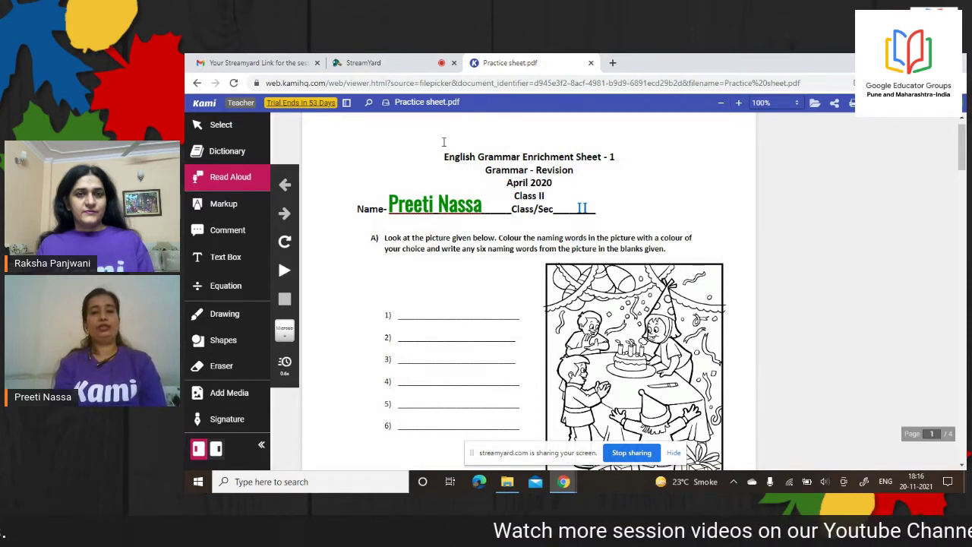
{"action": "left_click", "coordinate": [282, 273]}
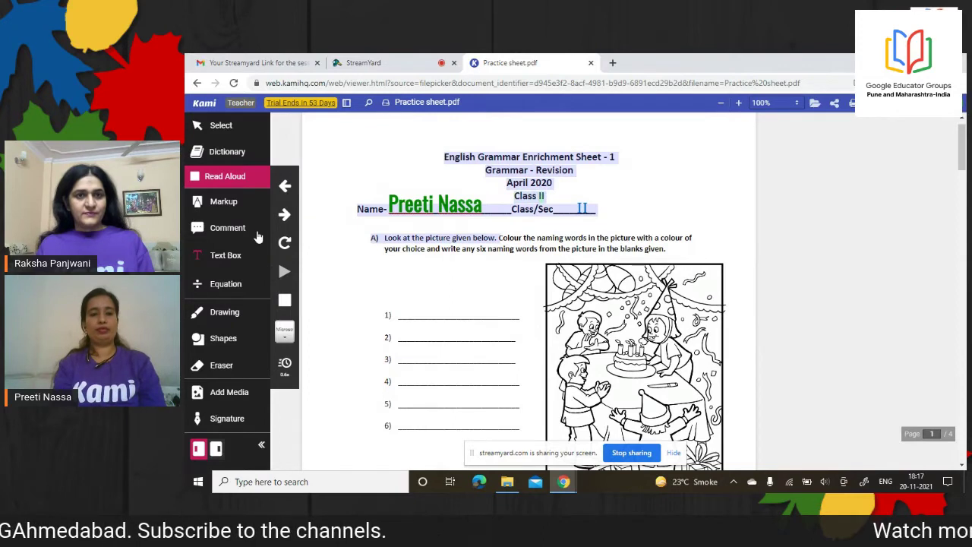
{"action": "left_click", "coordinate": [282, 302]}
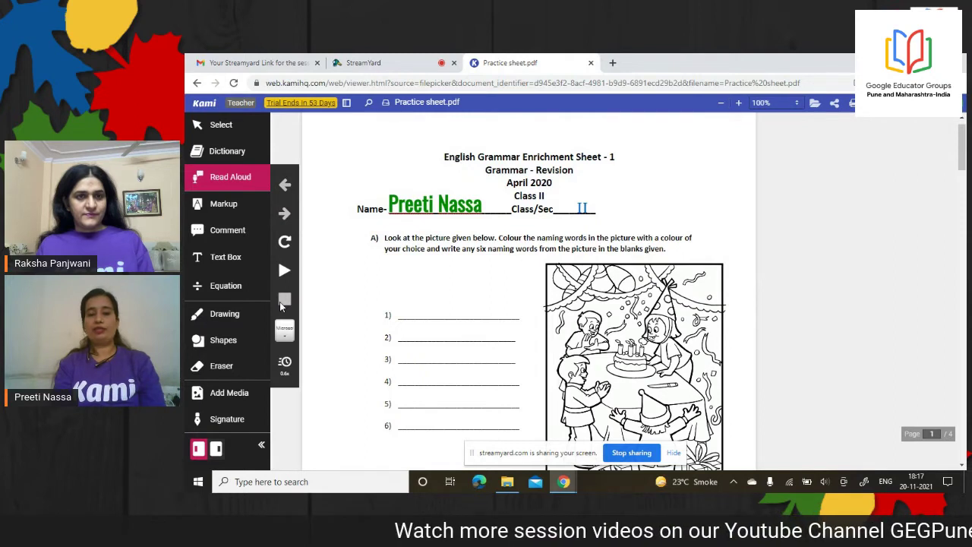
Raise the read-aloud speed slightly with the Speed slider
{"action": "left_click", "coordinate": [287, 366]}
{"action": "left_click", "coordinate": [329, 365]}
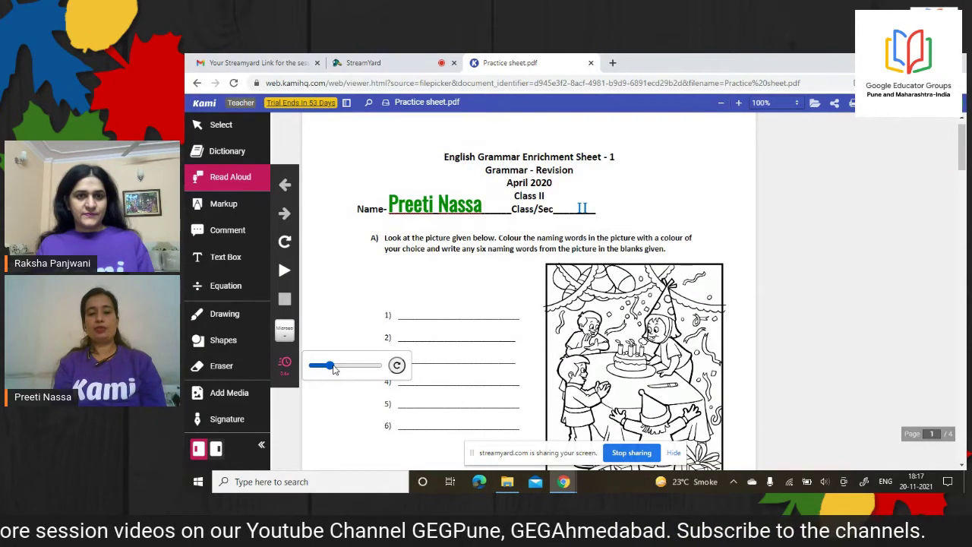
{"action": "left_click_drag", "start_coordinate": [333, 366], "coordinate": [342, 371]}
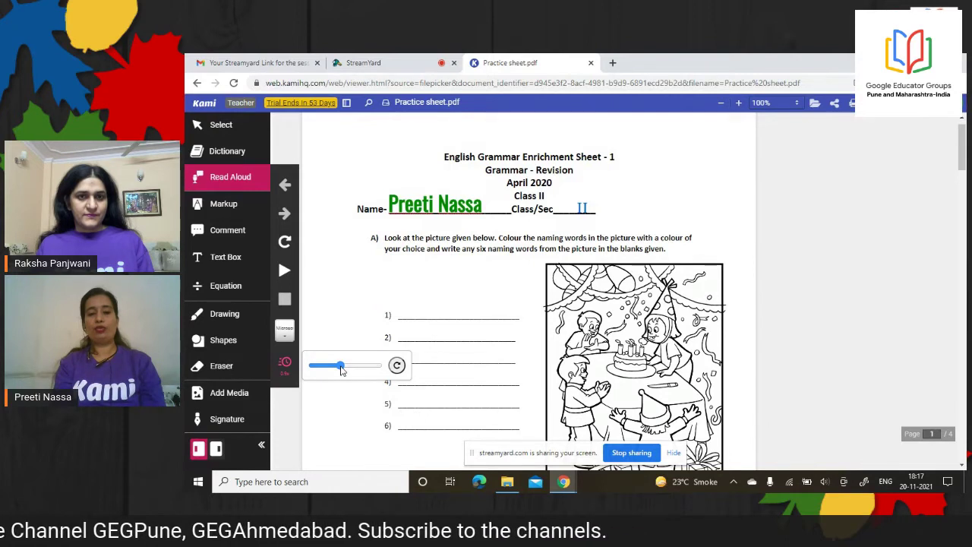
{"action": "left_click_drag", "start_coordinate": [342, 370], "coordinate": [344, 370]}
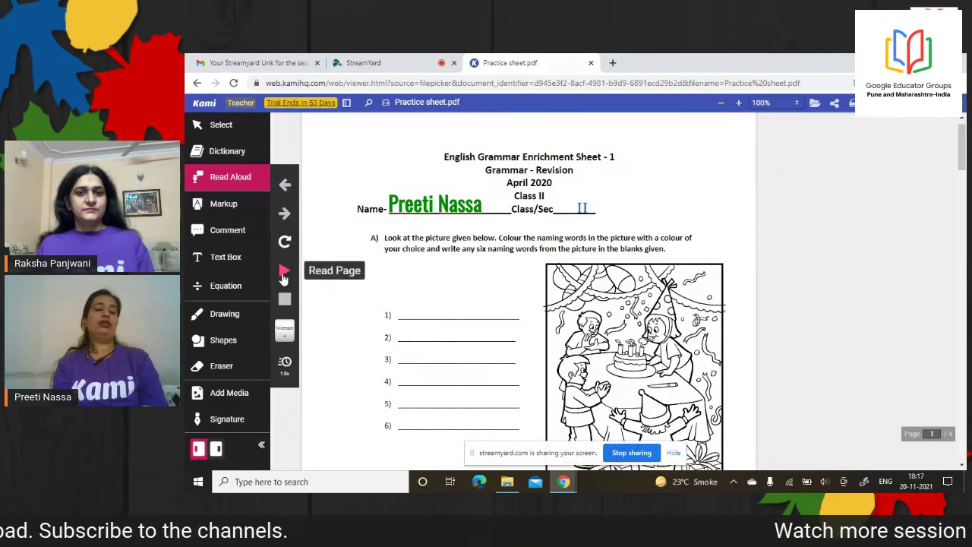
Play the worksheet at a slower reading speed, then stop, replay and stop again
{"action": "left_click", "coordinate": [283, 275]}
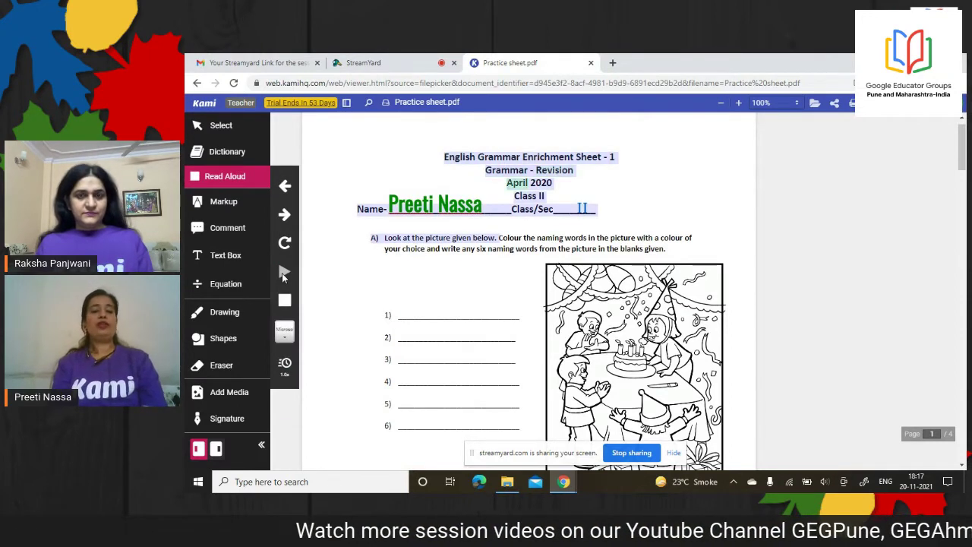
{"action": "left_click", "coordinate": [282, 368]}
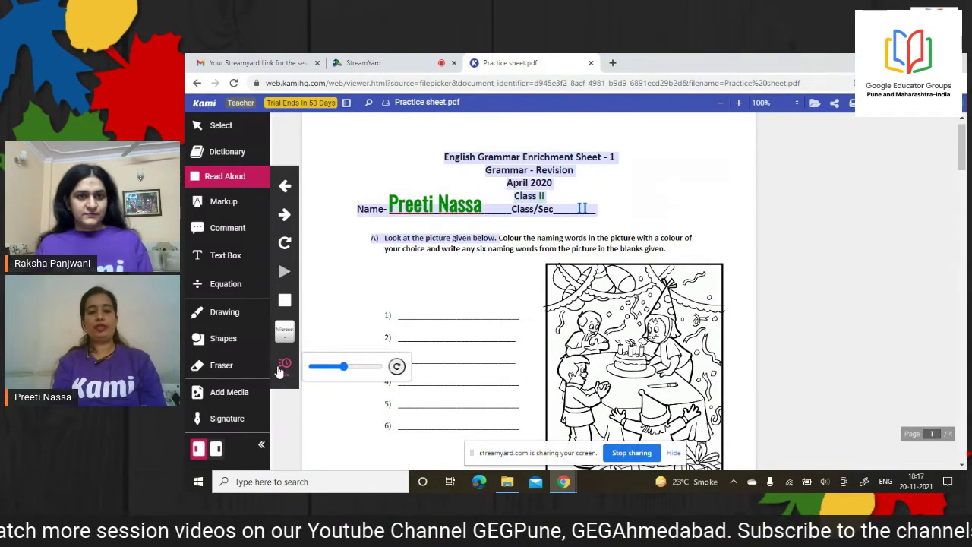
{"action": "left_click_drag", "start_coordinate": [344, 369], "coordinate": [323, 370]}
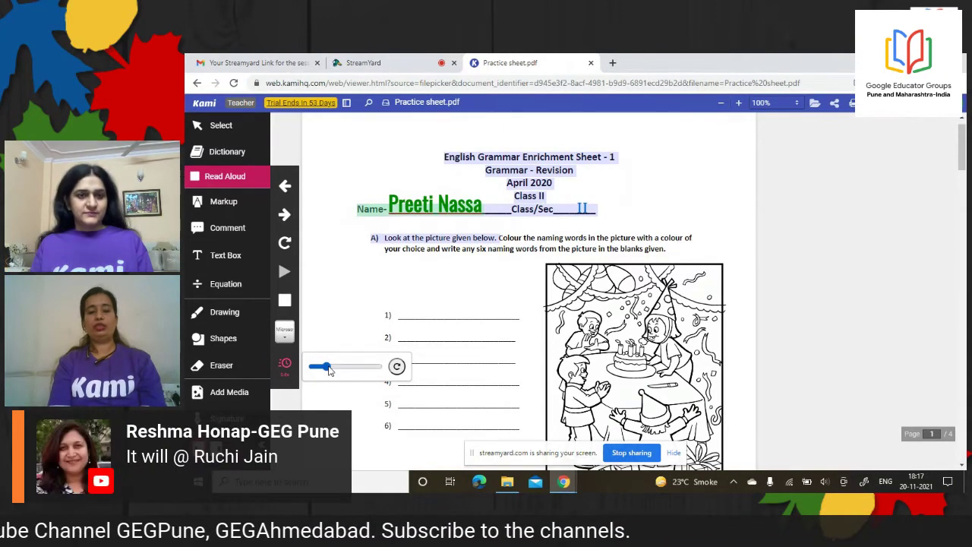
{"action": "left_click", "coordinate": [286, 303]}
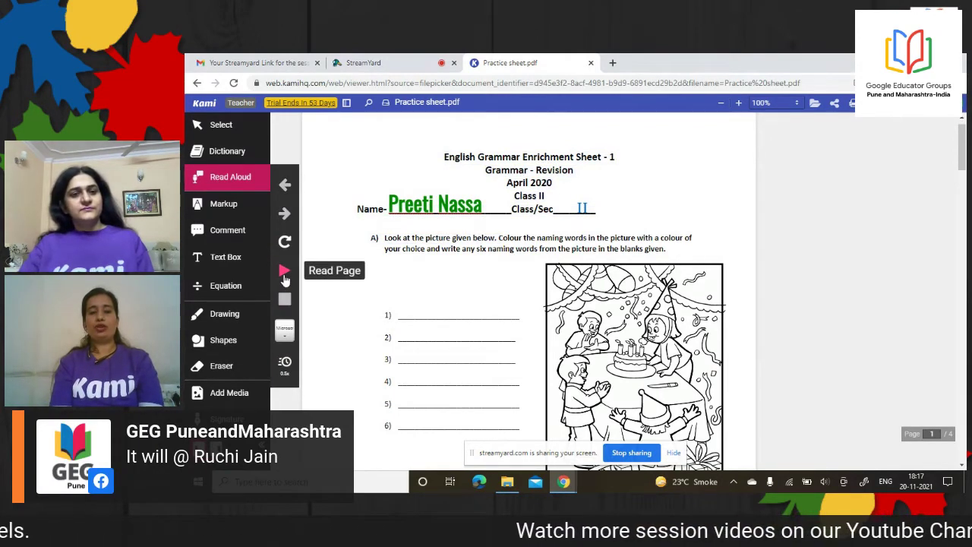
{"action": "left_click", "coordinate": [284, 278]}
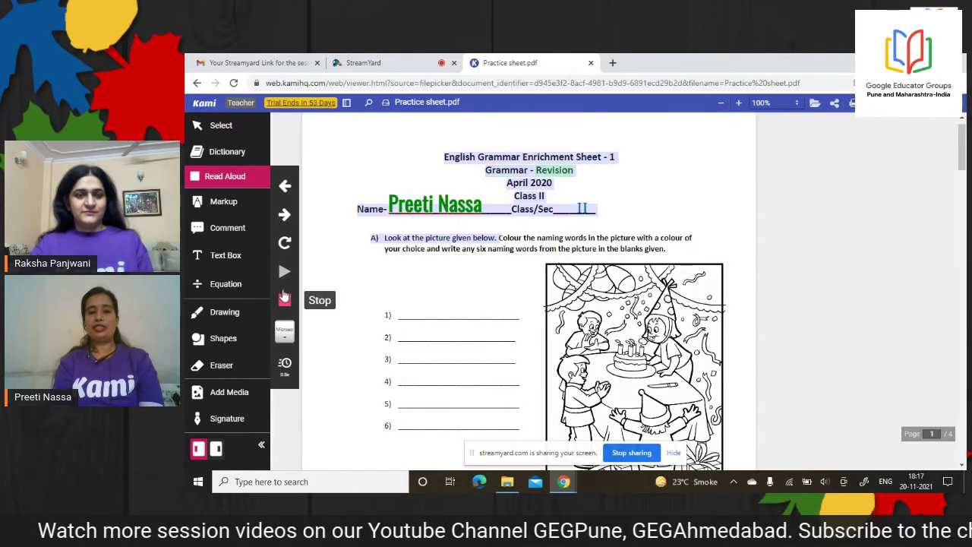
{"action": "left_click", "coordinate": [284, 297]}
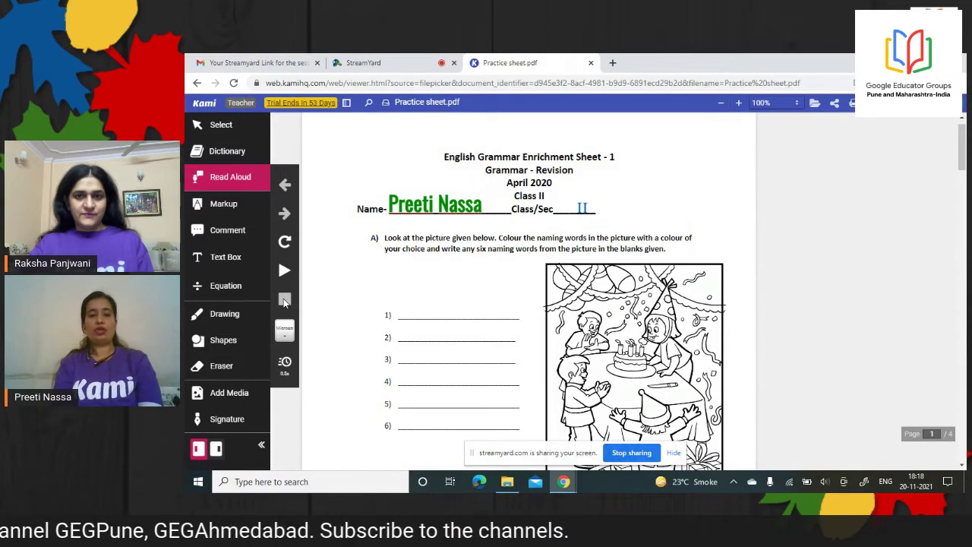
Highlight 'Colour the naming words', freehand-highlight 'your choice and write any six', and box-highlight the rest of instruction A
{"action": "left_click", "coordinate": [228, 211]}
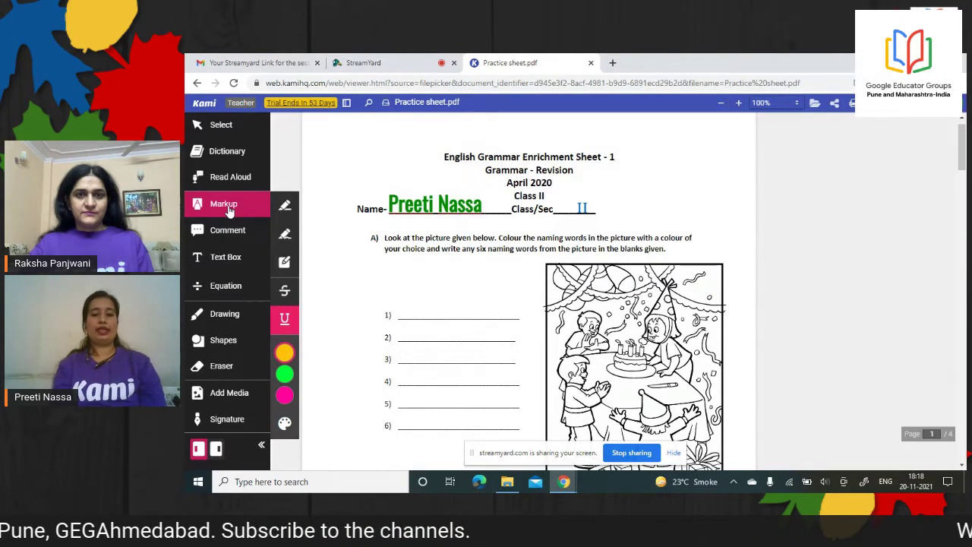
{"action": "left_click", "coordinate": [287, 208]}
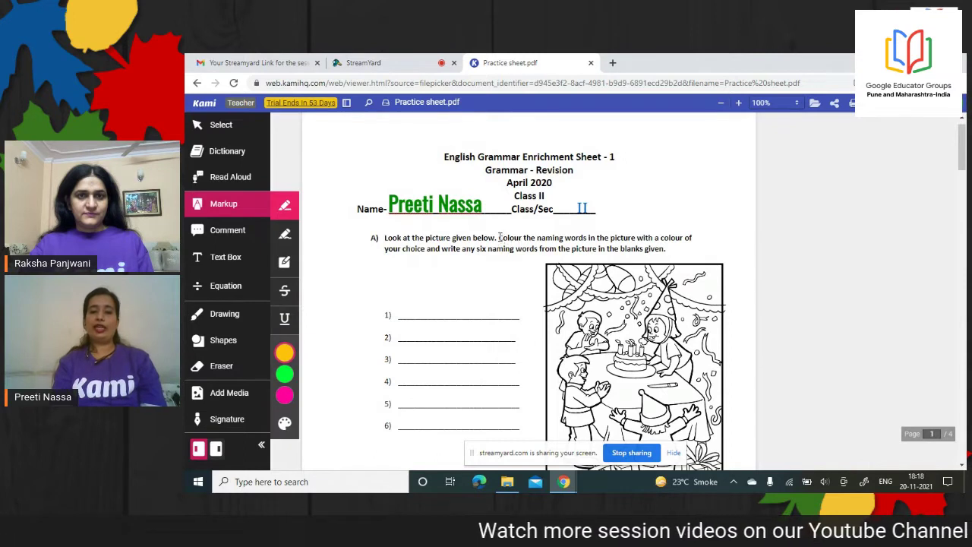
{"action": "left_click_drag", "start_coordinate": [499, 237], "coordinate": [588, 238]}
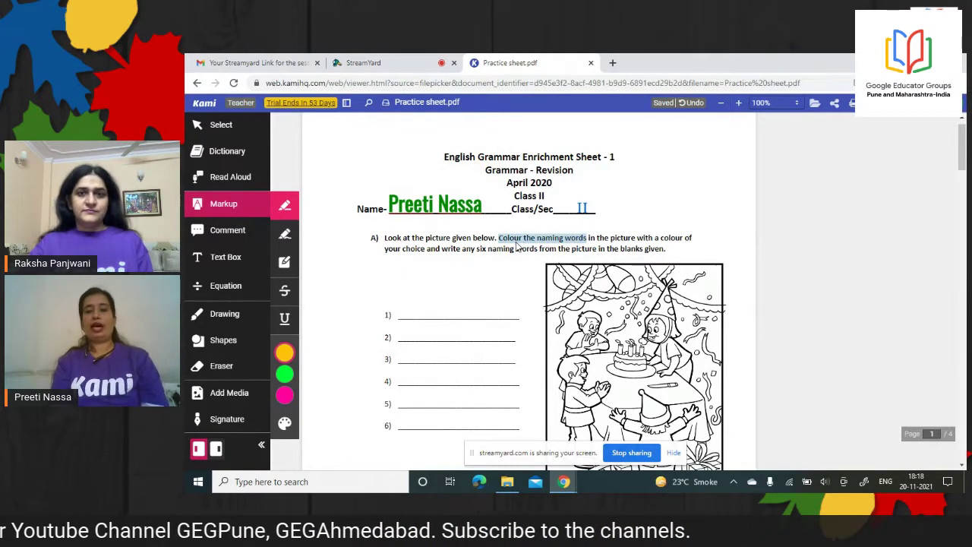
{"action": "left_click", "coordinate": [286, 237]}
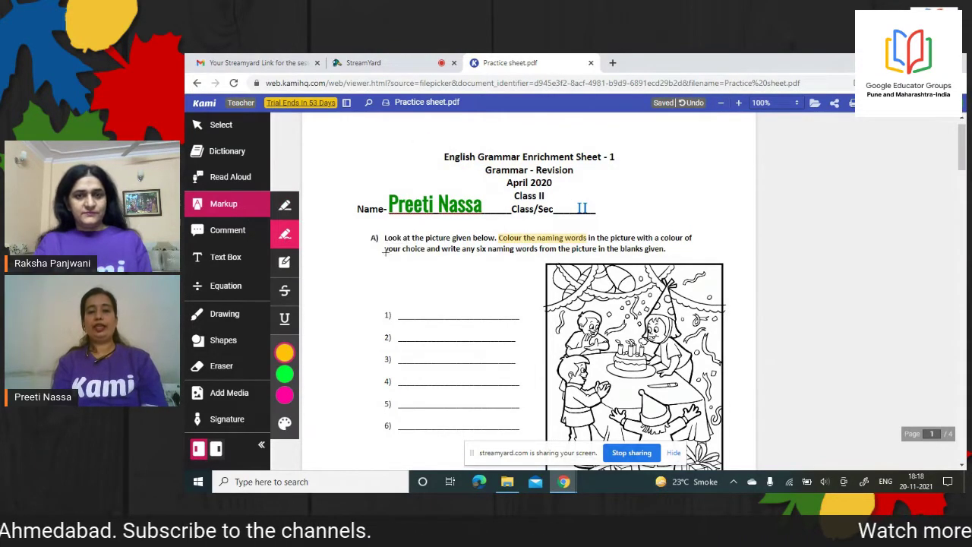
{"action": "left_click_drag", "start_coordinate": [384, 250], "coordinate": [487, 249]}
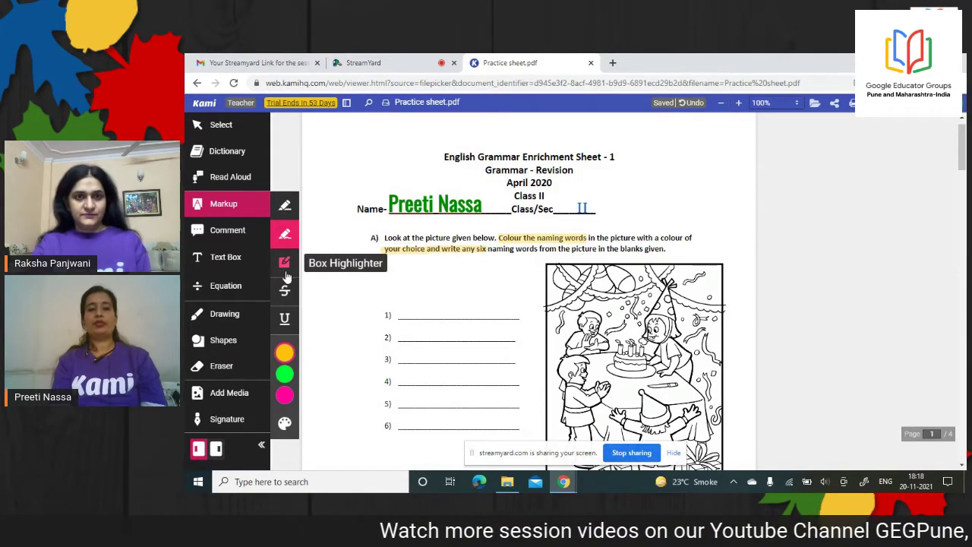
{"action": "left_click", "coordinate": [285, 262]}
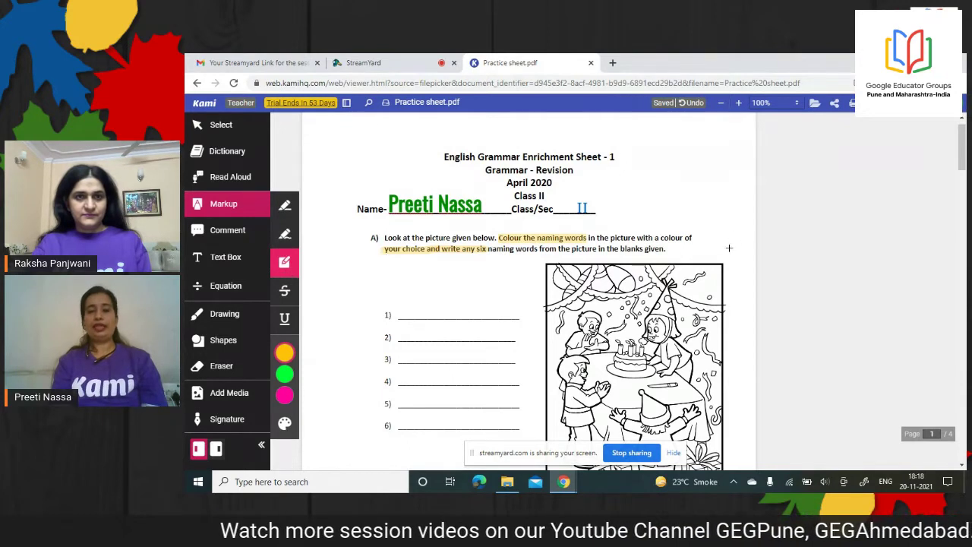
{"action": "mouse_move", "coordinate": [636, 228]}
{"action": "left_mouse_down"}
{"action": "mouse_move", "coordinate": [650, 251]}
{"action": "mouse_move", "coordinate": [703, 256]}
{"action": "left_mouse_up"}
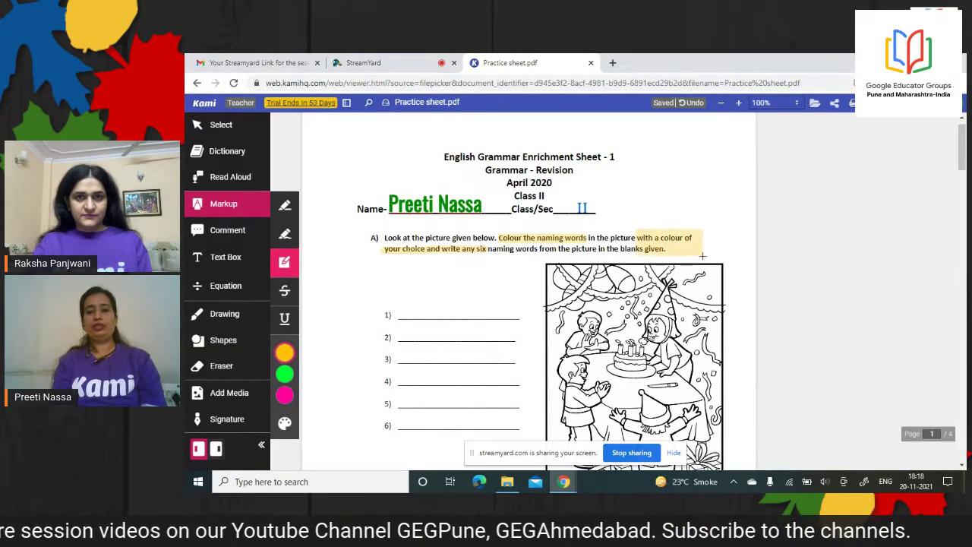
Strike through 'Look at the picture' and underline 'from the picture' and 'Colour the naming words'
{"action": "left_click", "coordinate": [282, 297]}
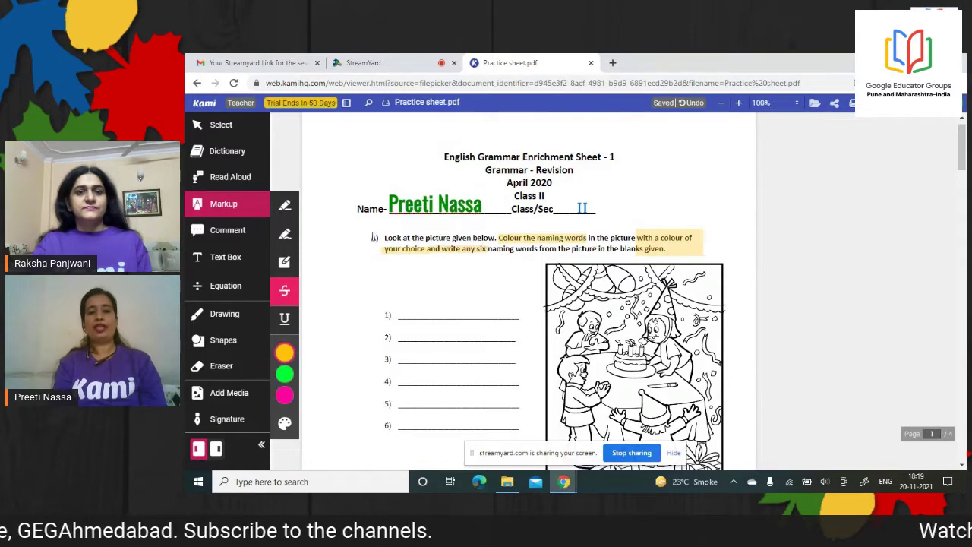
{"action": "left_click_drag", "start_coordinate": [383, 237], "coordinate": [451, 238]}
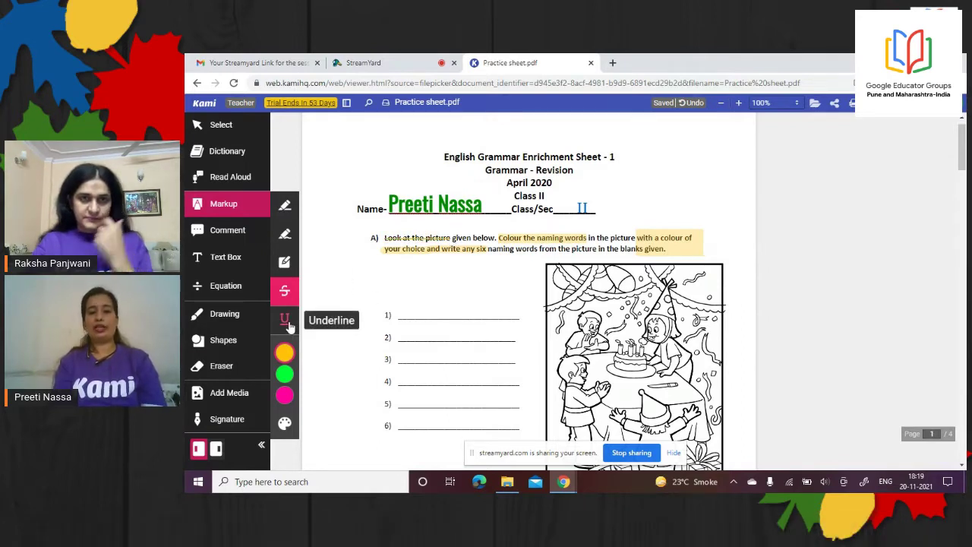
{"action": "left_click", "coordinate": [287, 322]}
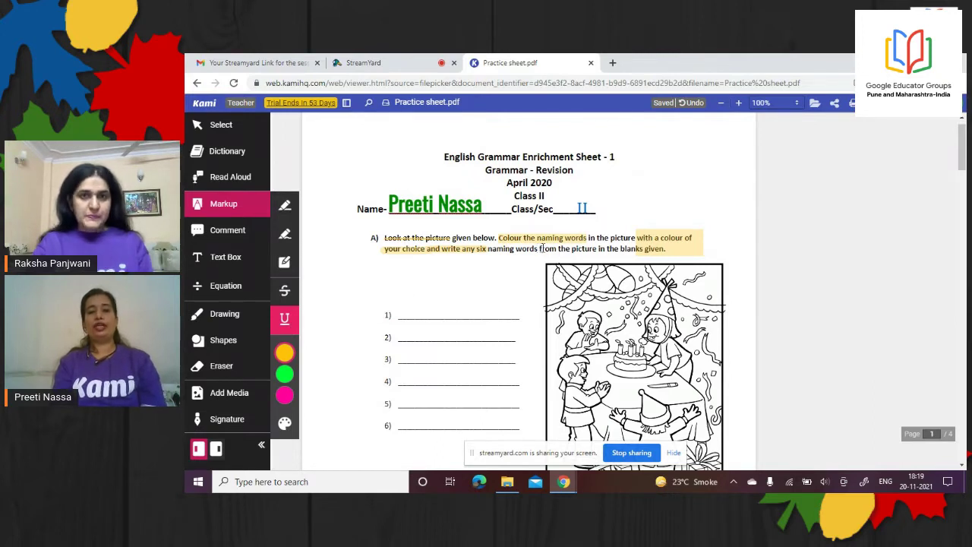
{"action": "left_click_drag", "start_coordinate": [545, 249], "coordinate": [599, 249]}
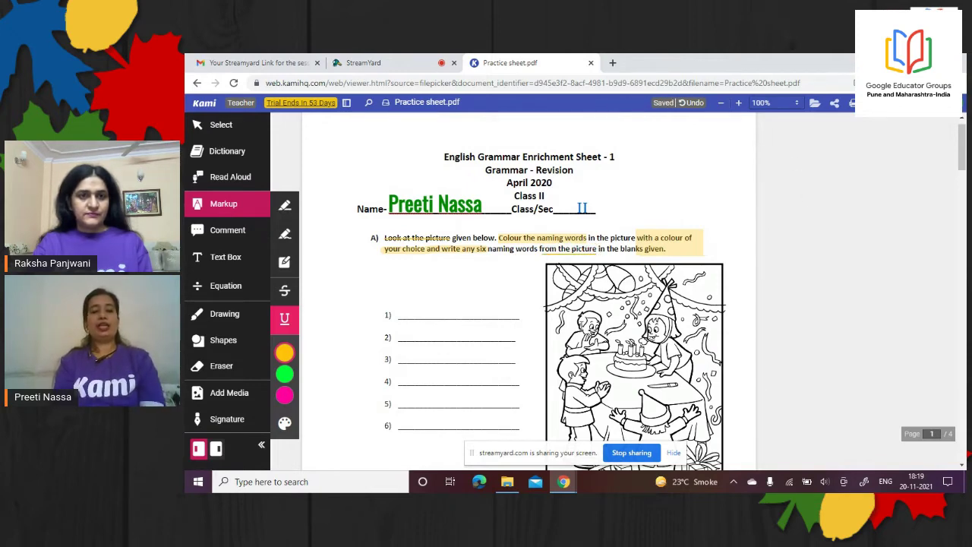
{"action": "left_click_drag", "start_coordinate": [587, 238], "coordinate": [501, 242]}
Switch the markup colour to magenta and underline answer line 1
{"action": "left_click", "coordinate": [285, 352]}
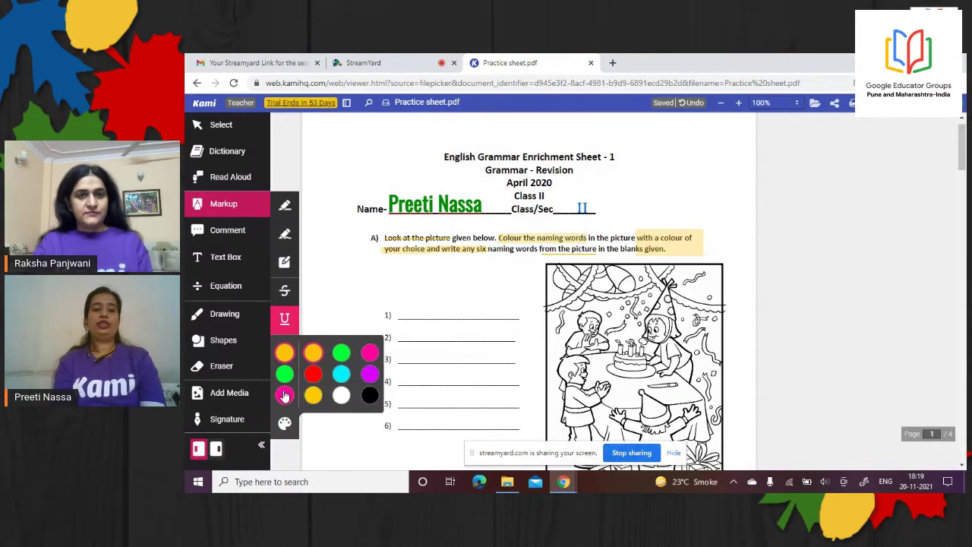
{"action": "left_click", "coordinate": [371, 374]}
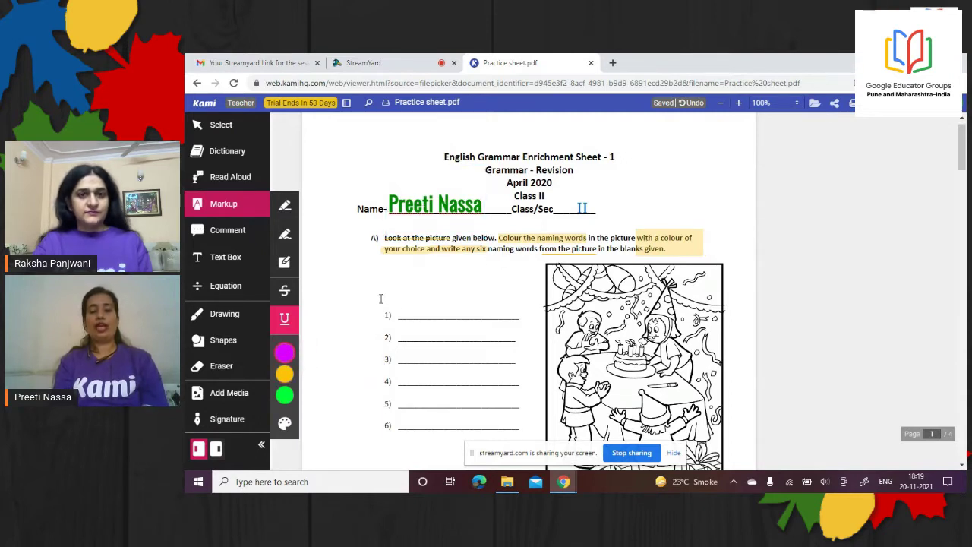
{"action": "left_click_drag", "start_coordinate": [387, 313], "coordinate": [524, 318]}
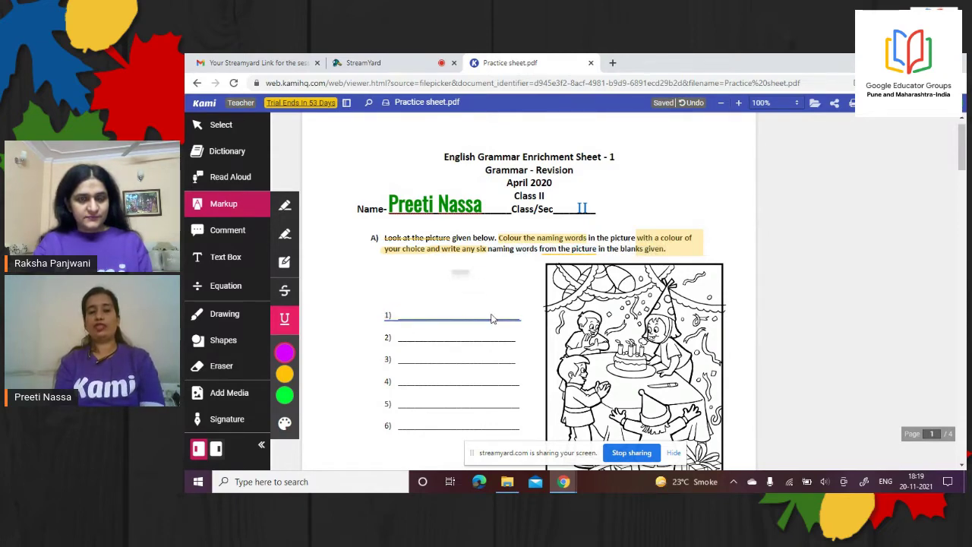
{"action": "left_click", "coordinate": [522, 241]}
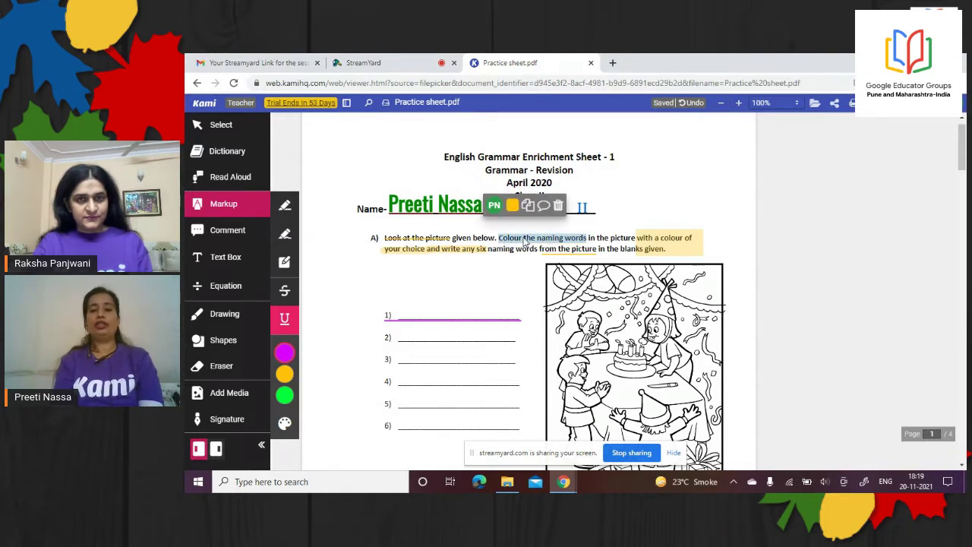
Recolour the 'Colour the naming words' highlight pink
{"action": "left_click", "coordinate": [512, 206]}
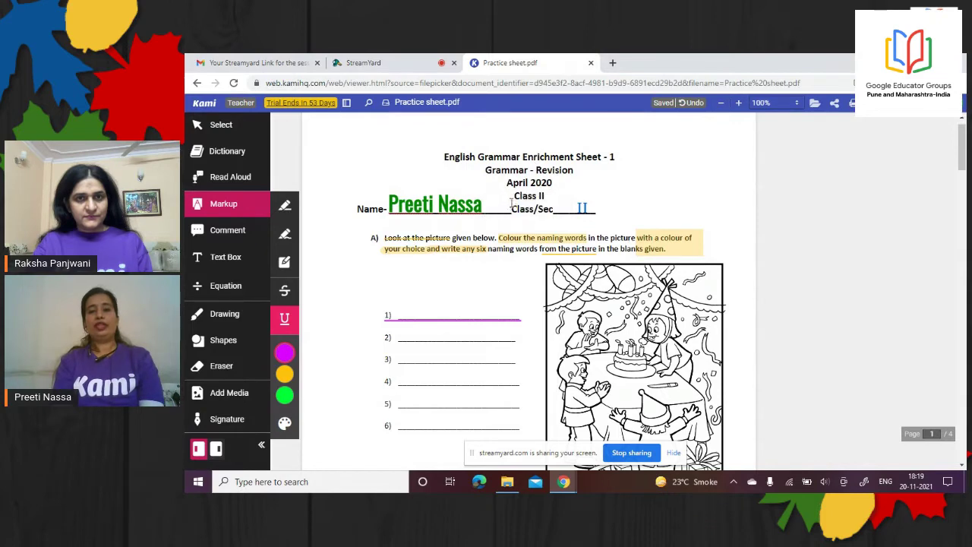
{"action": "left_click", "coordinate": [502, 241]}
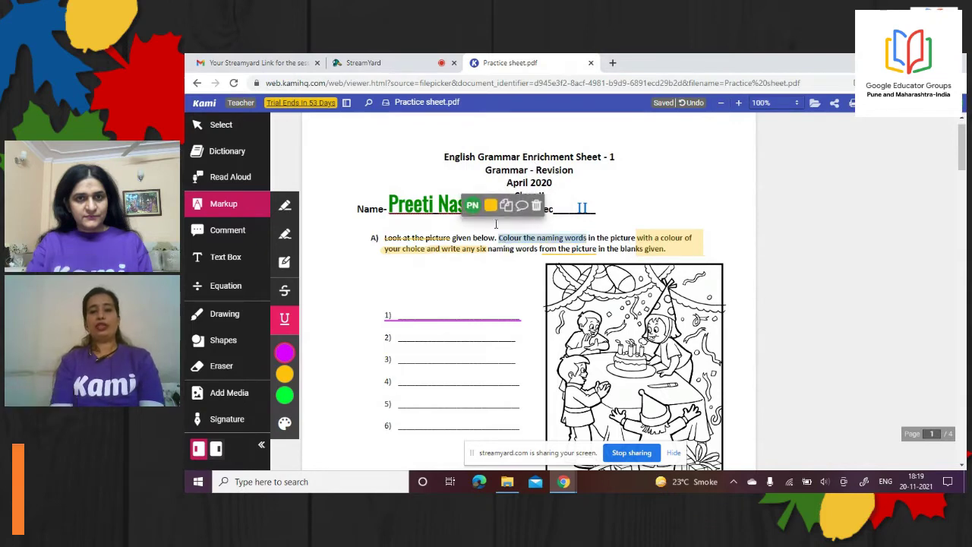
{"action": "left_click", "coordinate": [492, 211]}
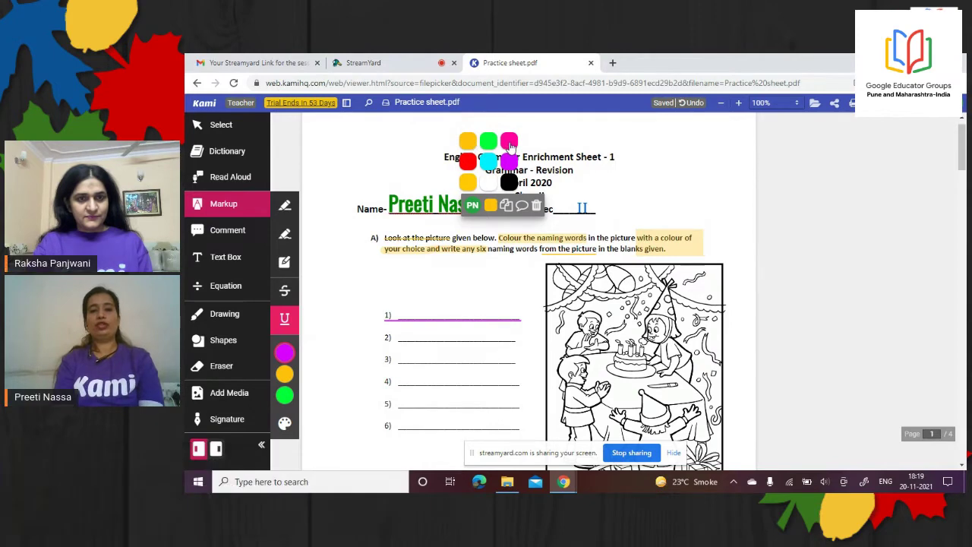
{"action": "left_click", "coordinate": [509, 140]}
Change the yellow 'with a colour of' box highlight to red
{"action": "left_click", "coordinate": [645, 244]}
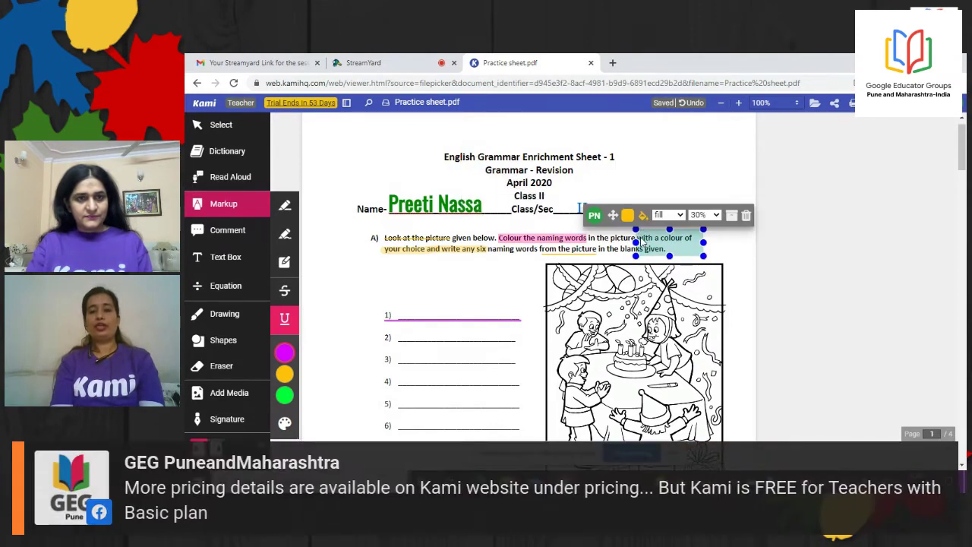
{"action": "left_click", "coordinate": [627, 215]}
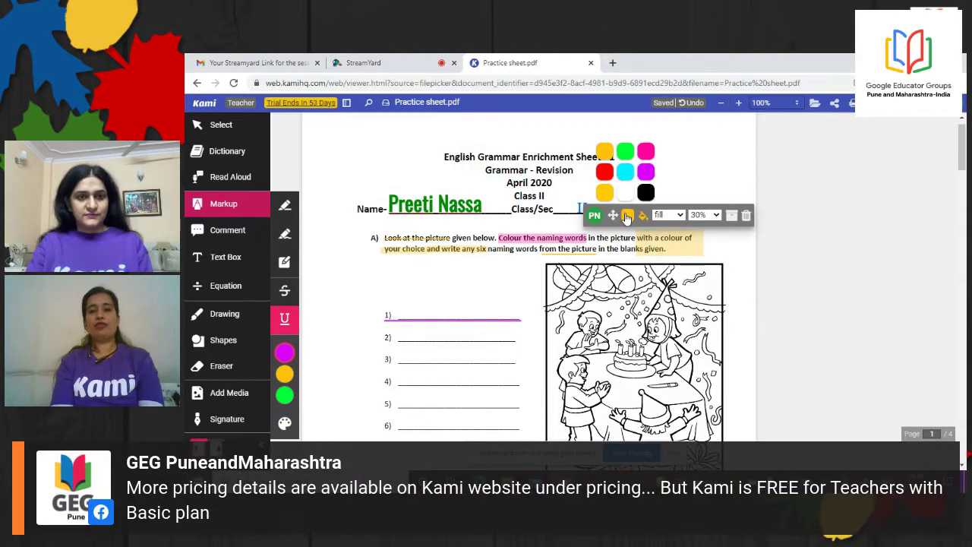
{"action": "left_click", "coordinate": [605, 177]}
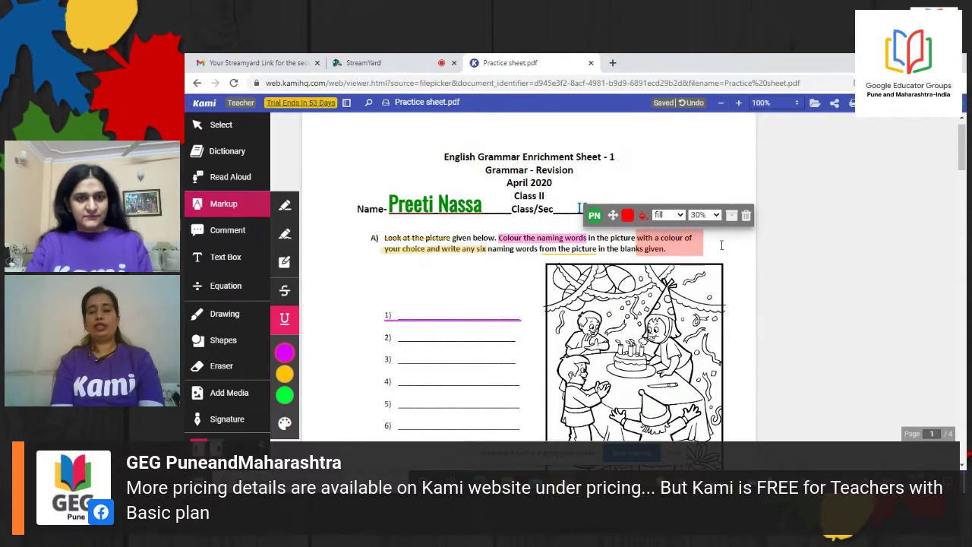
{"action": "left_click", "coordinate": [731, 170]}
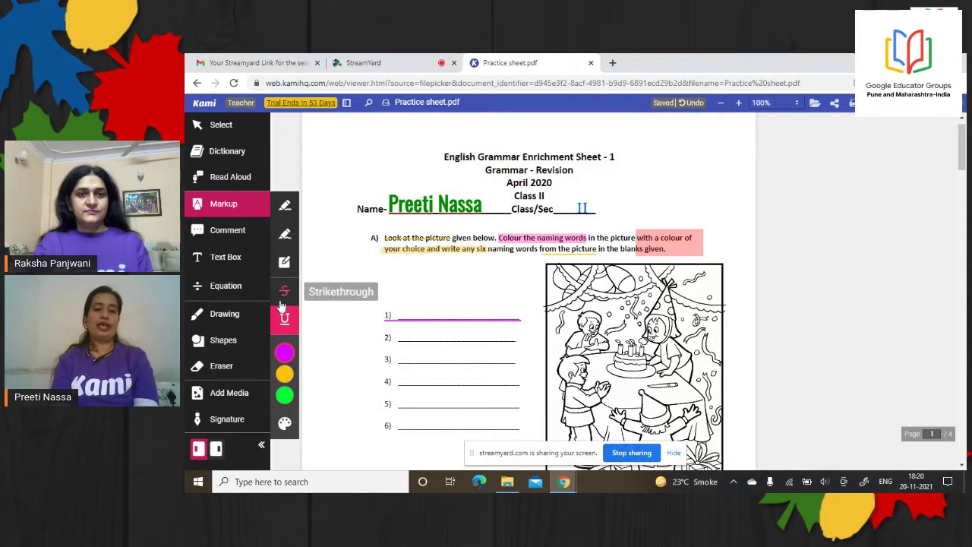
{"action": "left_click", "coordinate": [287, 354]}
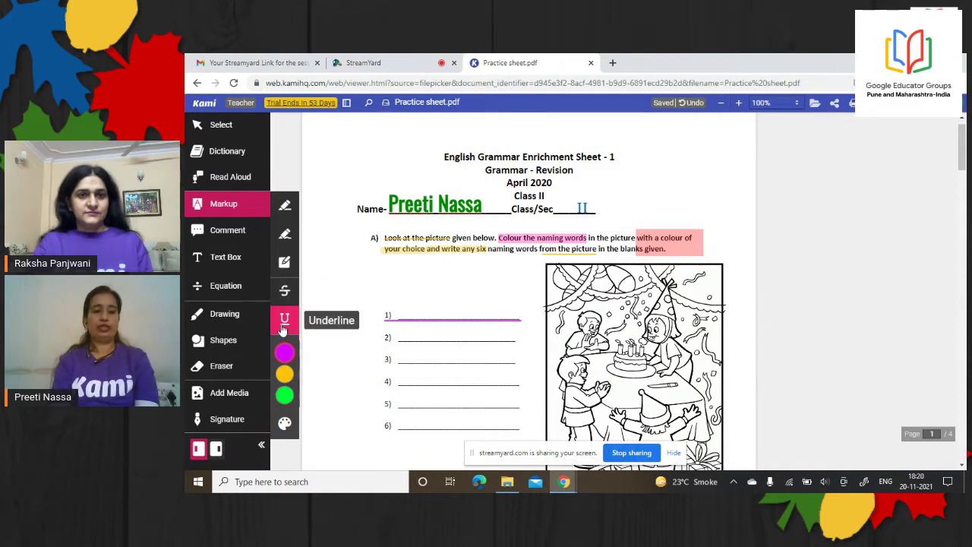
Pin a text comment at 'Look' reading 'Do this question in your notebook too'
{"action": "left_click", "coordinate": [228, 241]}
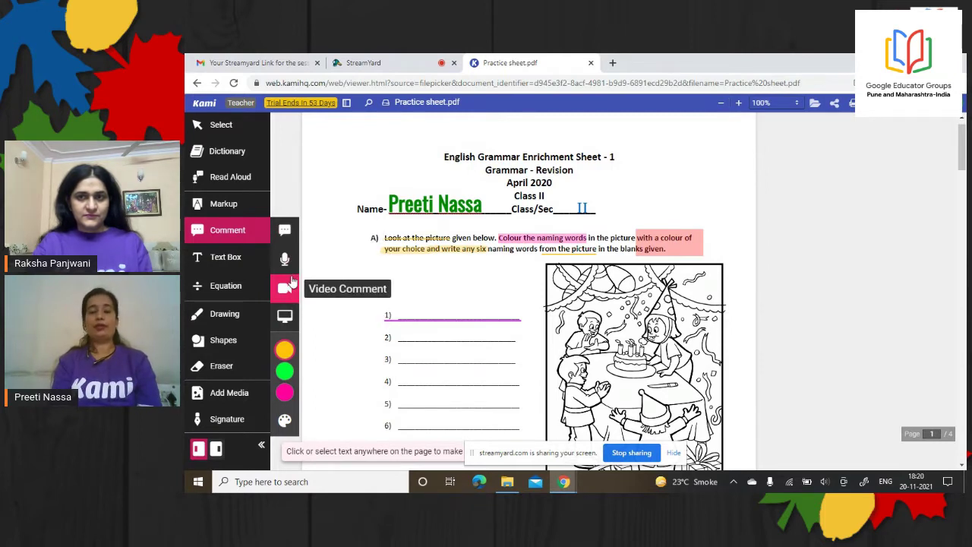
{"action": "left_click", "coordinate": [285, 235]}
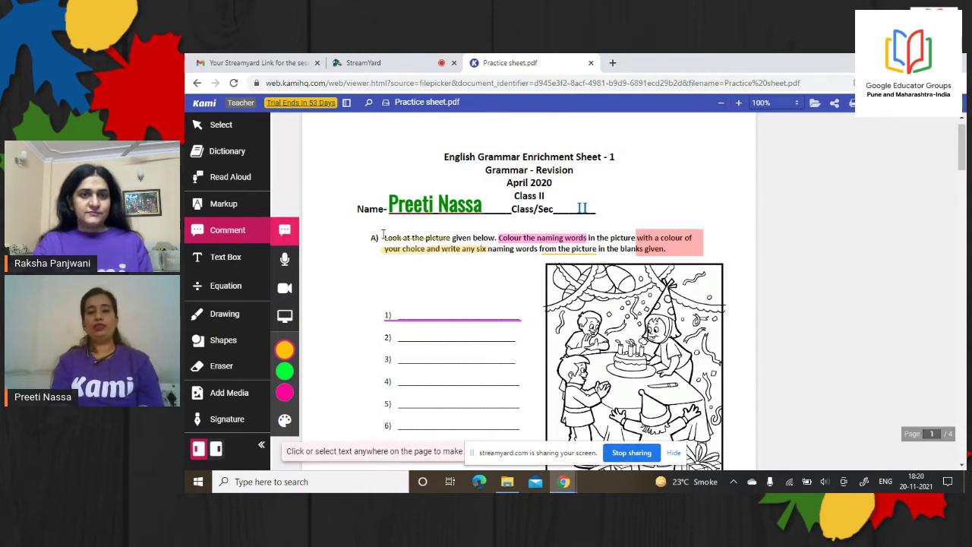
{"action": "left_click_drag", "start_coordinate": [386, 238], "coordinate": [396, 243]}
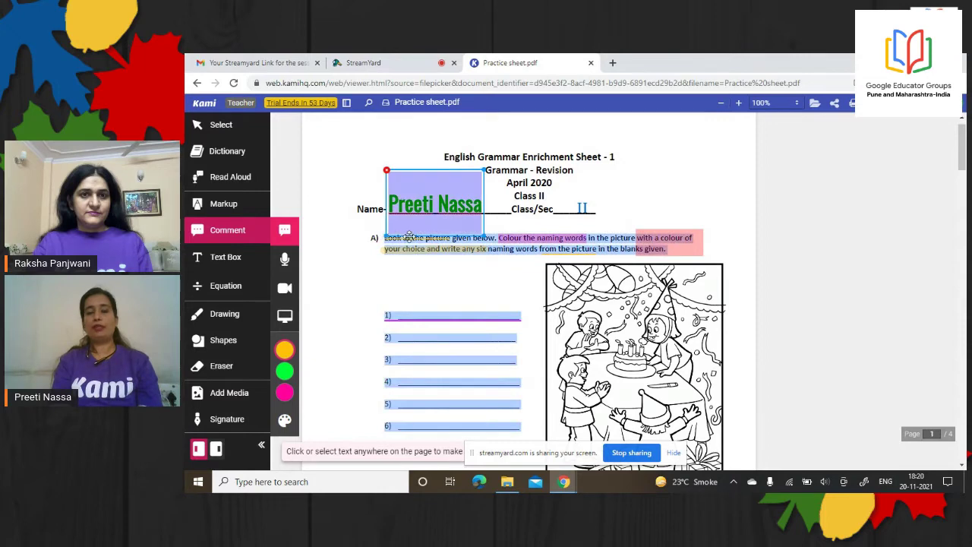
{"action": "left_click", "coordinate": [396, 244]}
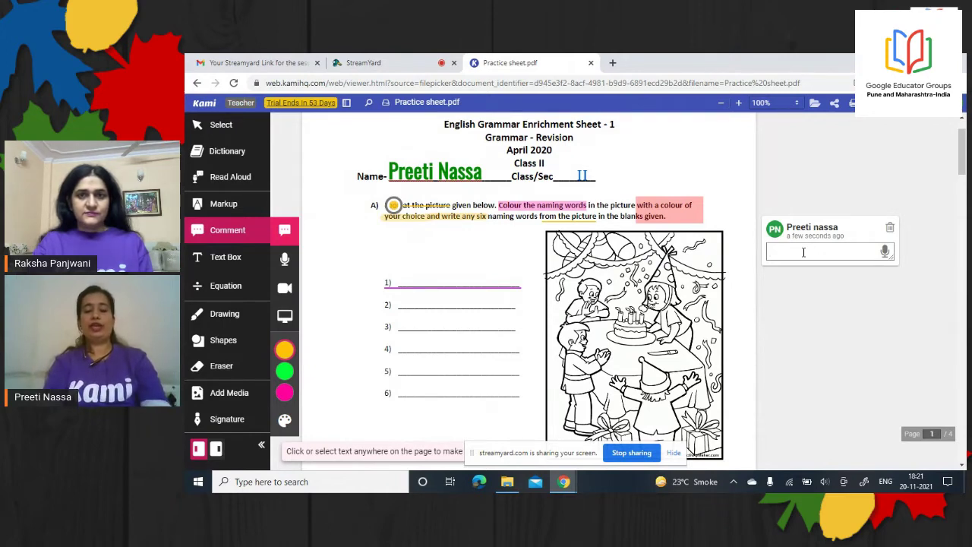
{"action": "type", "text": "o"}
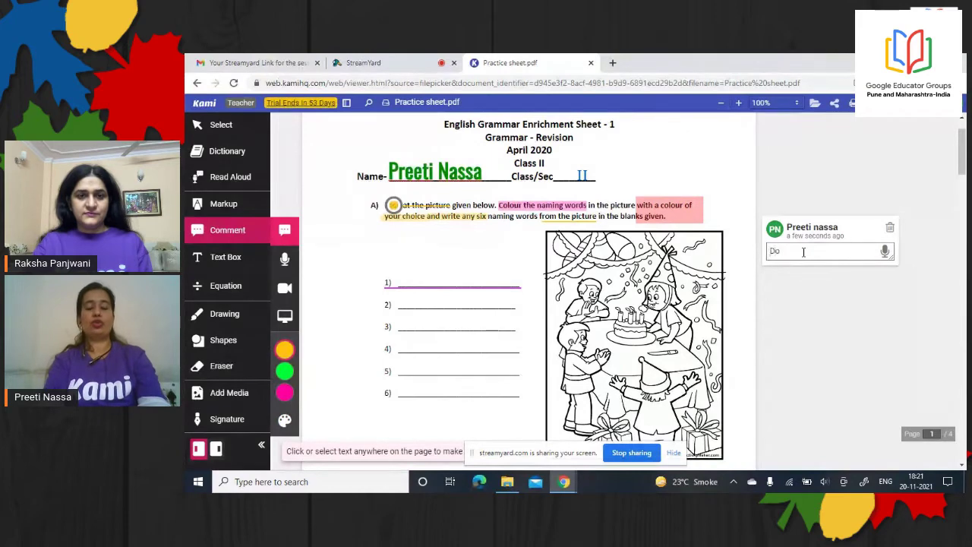
{"action": "type", "text": " this w"}
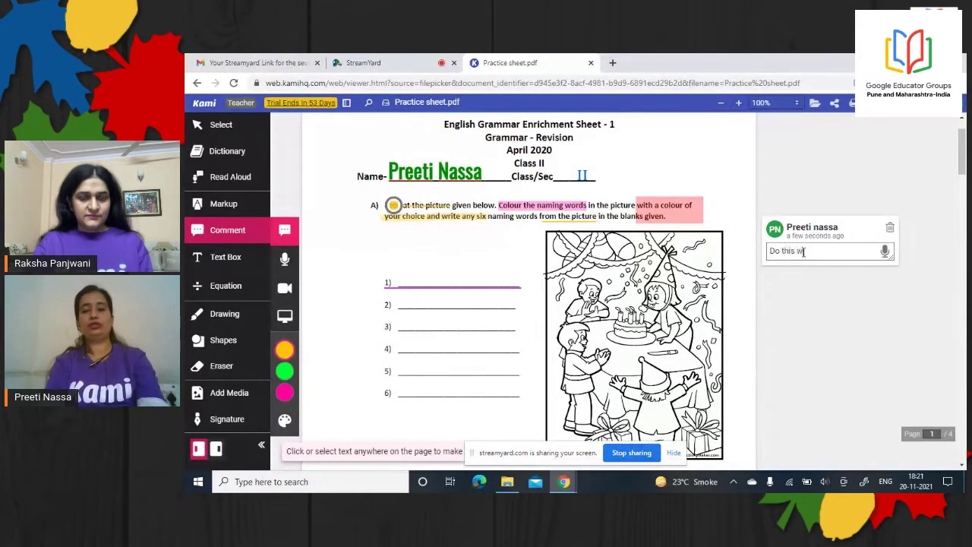
{"action": "key", "text": "BackSpace"}
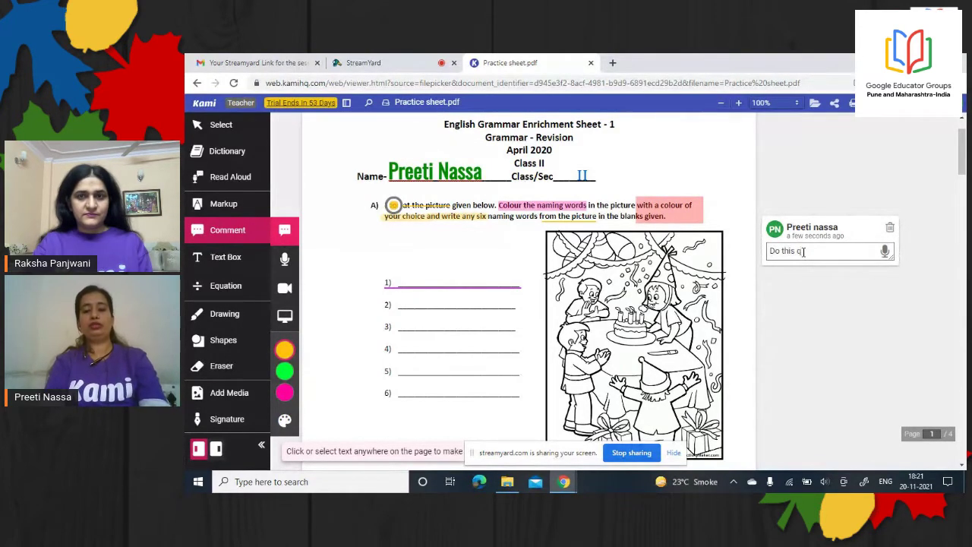
{"action": "type", "text": "quest"}
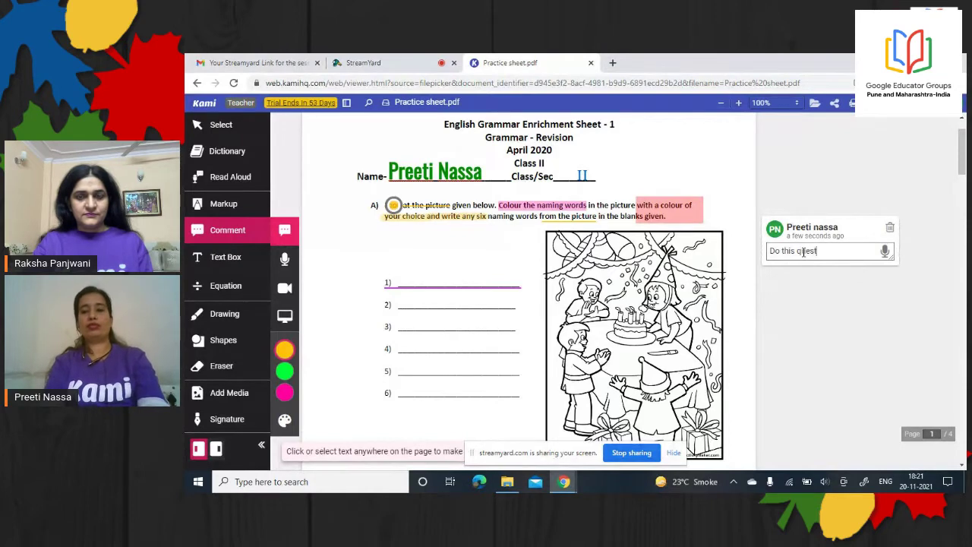
{"action": "type", "text": "ion in your notebook too"}
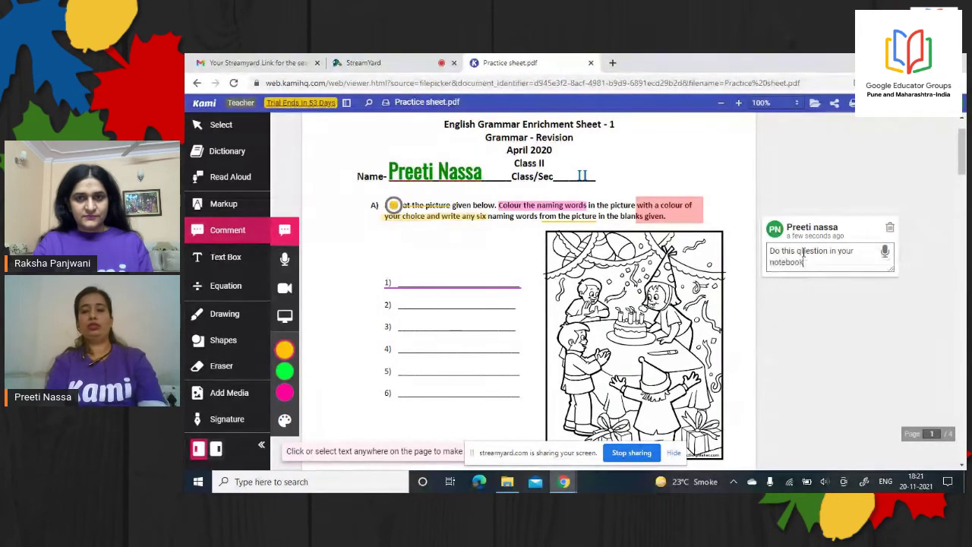
{"action": "left_click", "coordinate": [832, 319]}
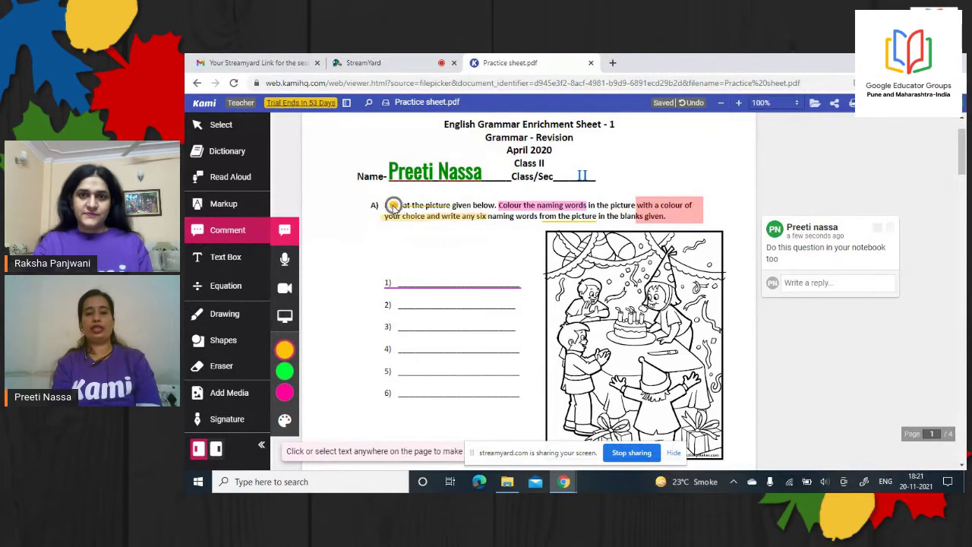
{"action": "left_click", "coordinate": [393, 206]}
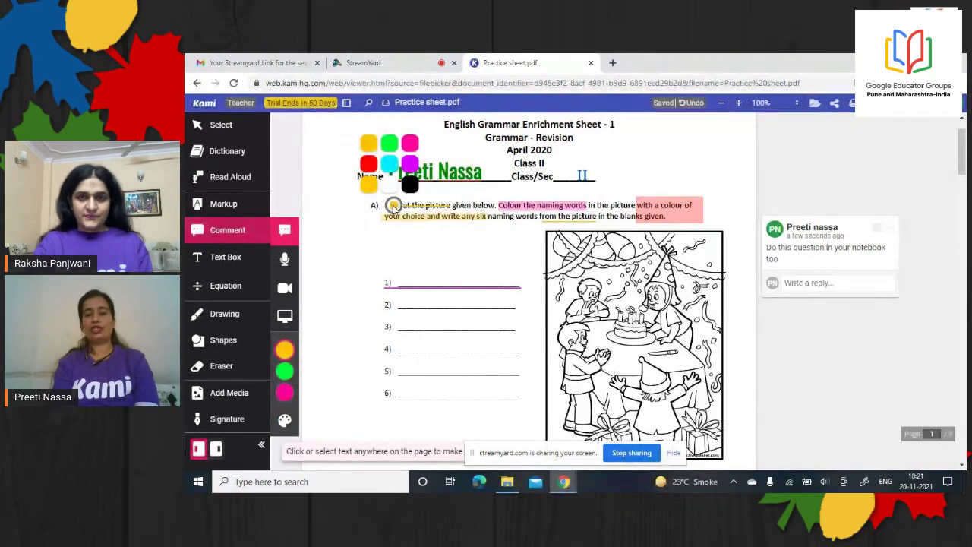
{"action": "left_click", "coordinate": [867, 242]}
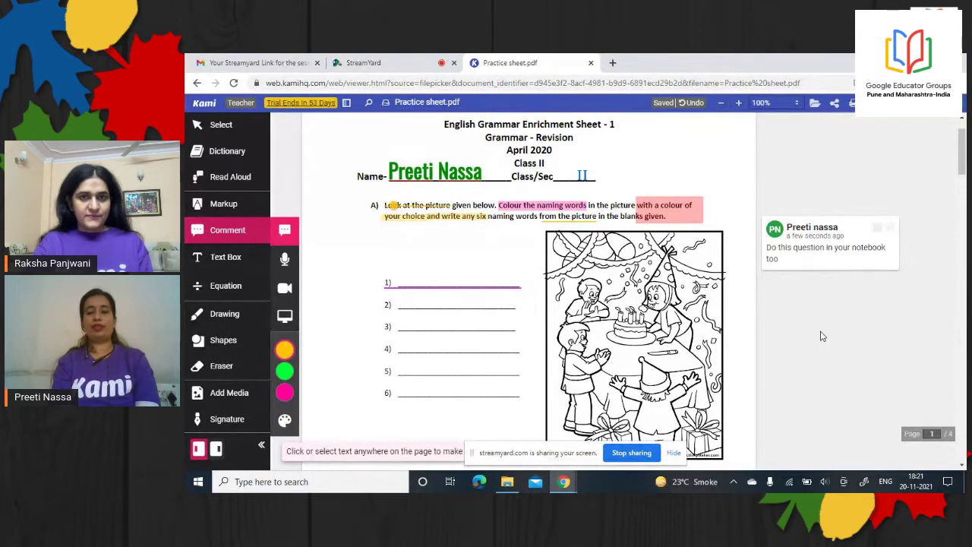
{"action": "mouse_move", "coordinate": [884, 243]}
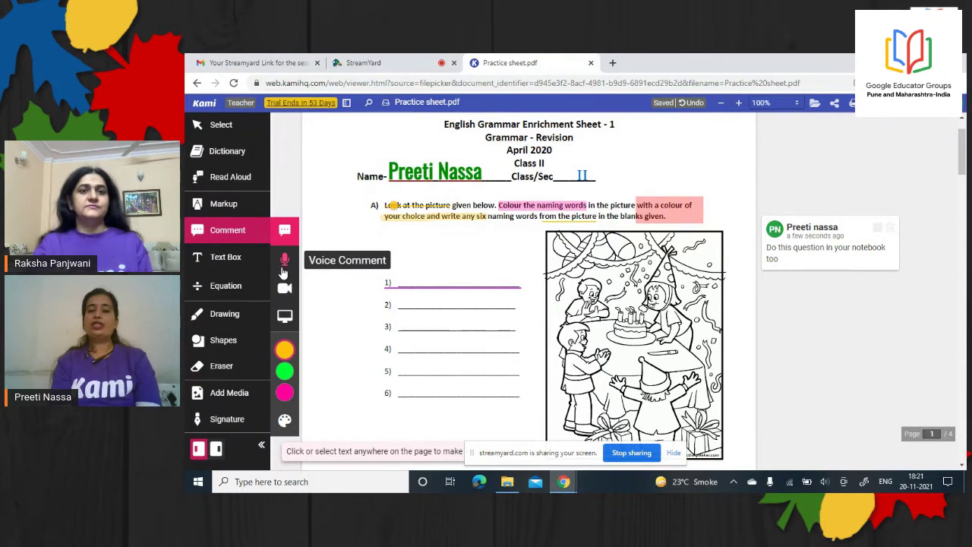
Record a voice comment on the party picture, then play and pause it to check
{"action": "left_click", "coordinate": [285, 272]}
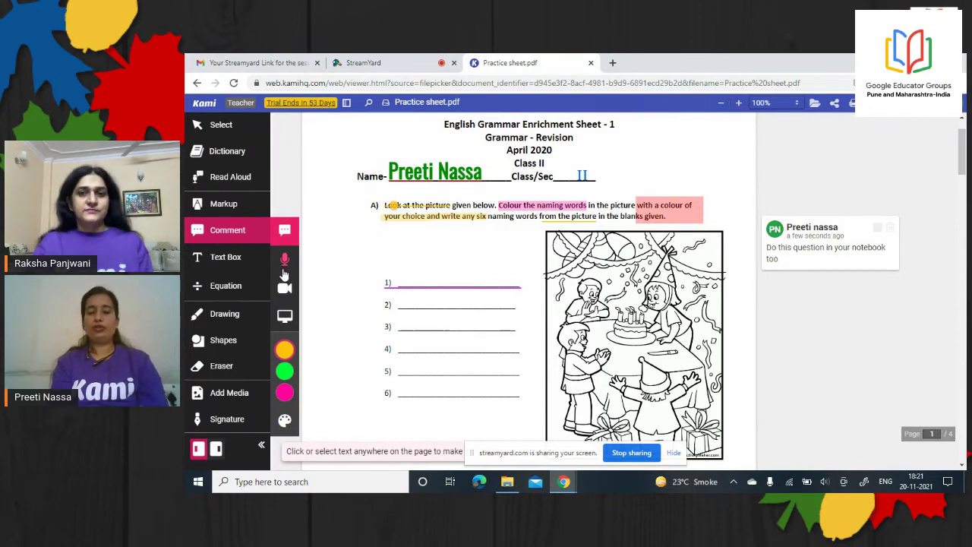
{"action": "left_click", "coordinate": [283, 264]}
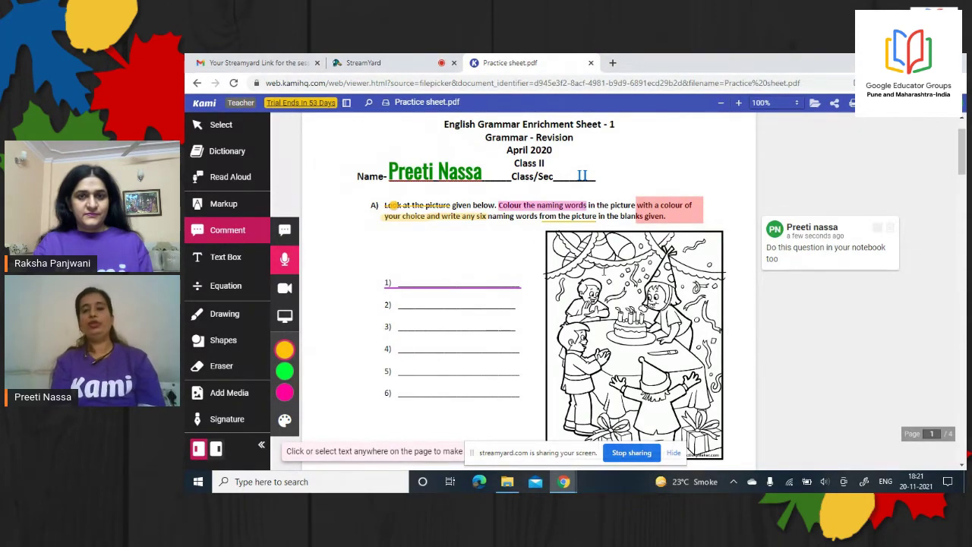
{"action": "left_click", "coordinate": [601, 268]}
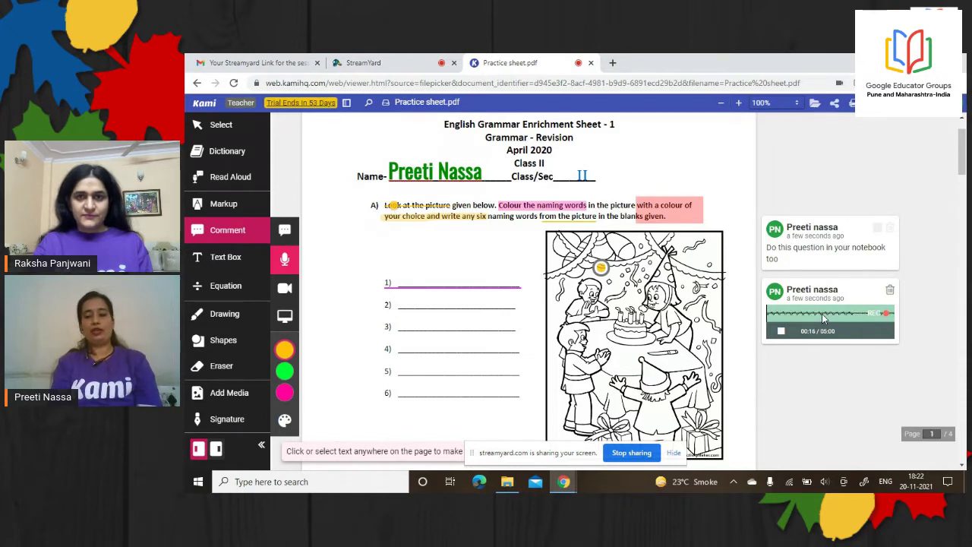
{"action": "left_click", "coordinate": [781, 332]}
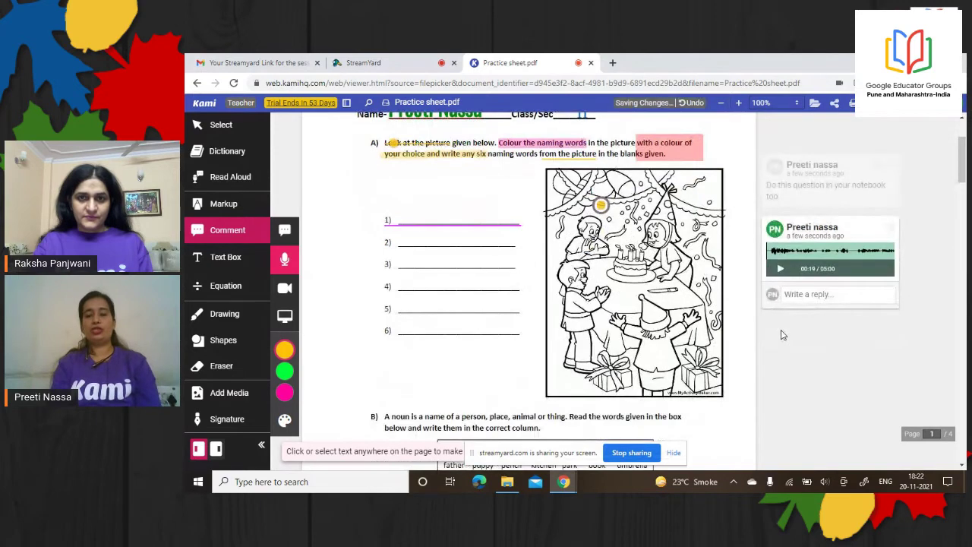
{"action": "left_click", "coordinate": [779, 270]}
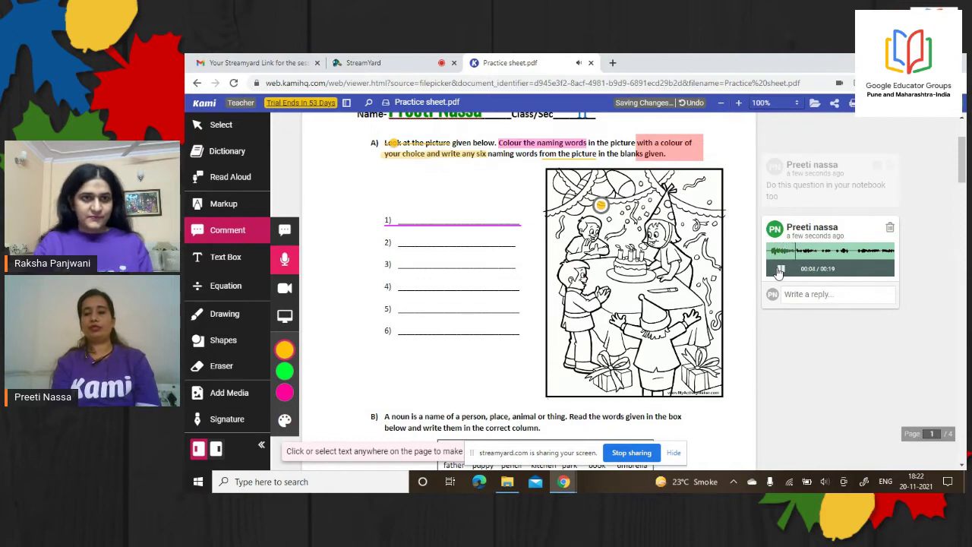
{"action": "left_click", "coordinate": [779, 271]}
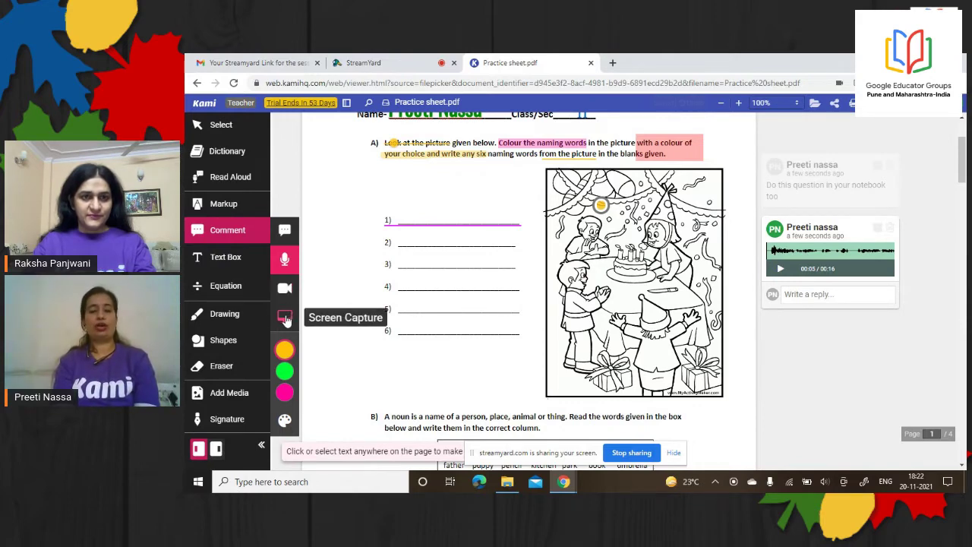
Select the Screen Capture option in the Comment toolbar
{"action": "left_click", "coordinate": [285, 316]}
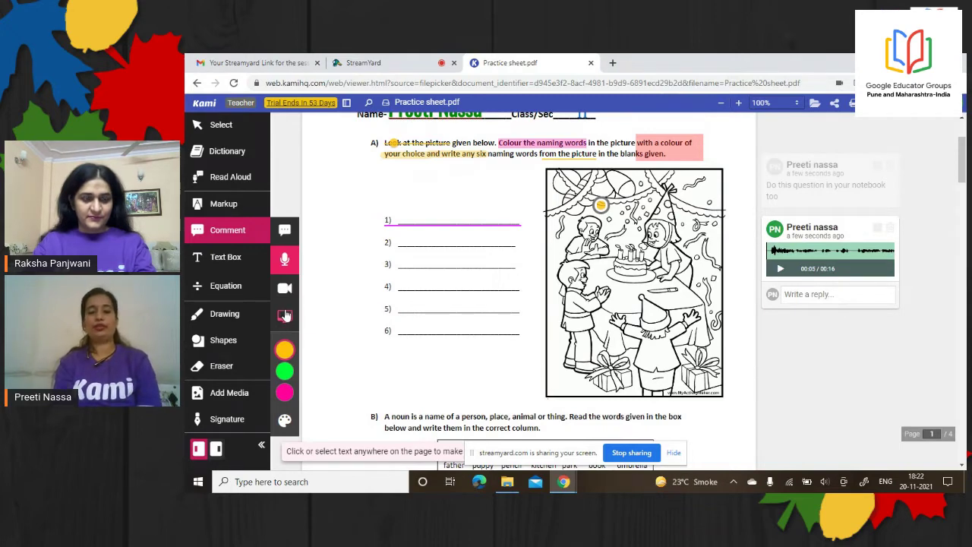
{"action": "left_click", "coordinate": [286, 316]}
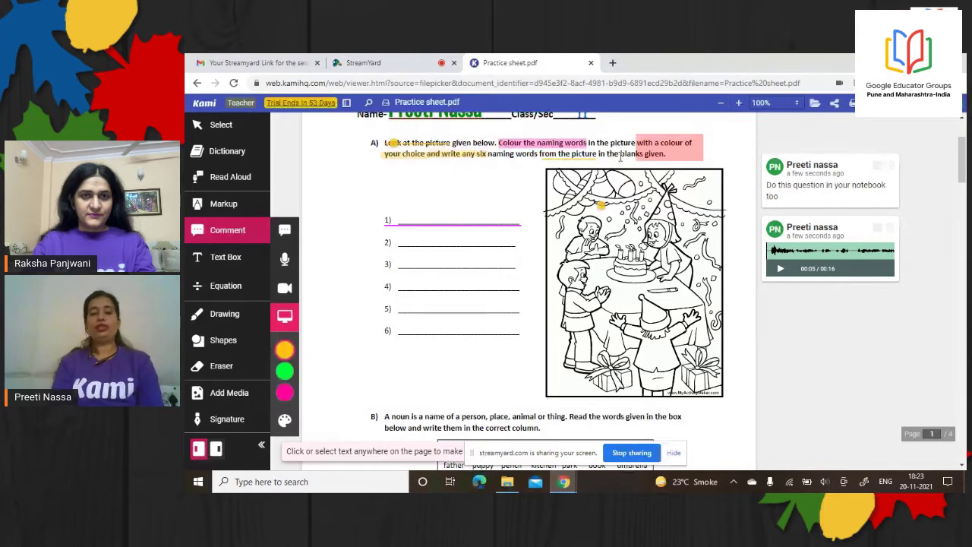
{"action": "left_click", "coordinate": [284, 320]}
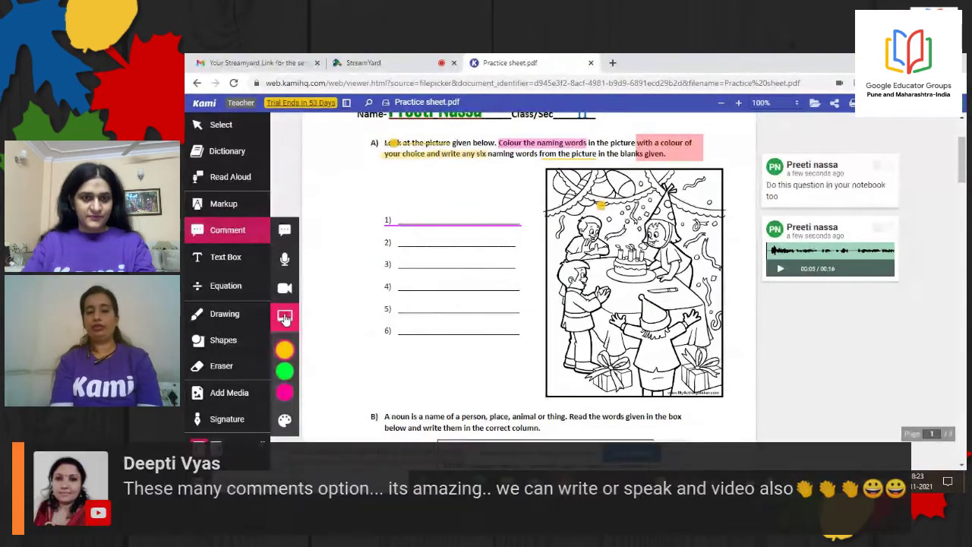
Add a text box reading 'cake' at 18px on answer blank 1)
{"action": "left_click", "coordinate": [240, 262]}
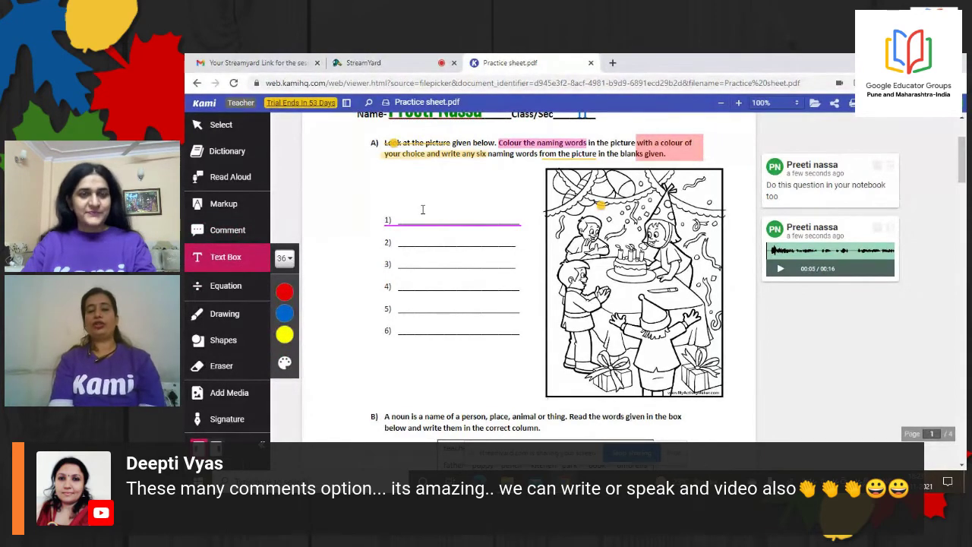
{"action": "left_click_drag", "start_coordinate": [421, 201], "coordinate": [459, 228]}
{"action": "left_click", "coordinate": [459, 228]}
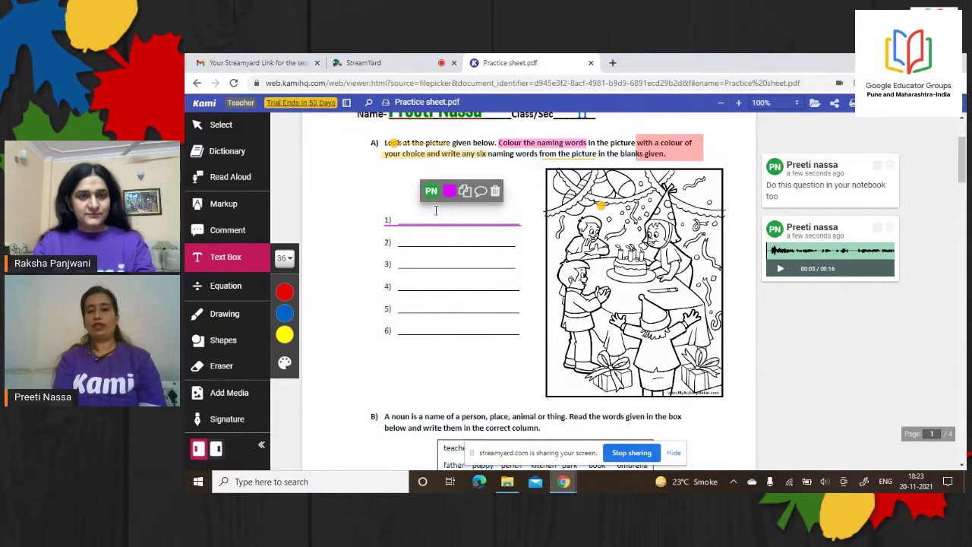
{"action": "left_click", "coordinate": [437, 211]}
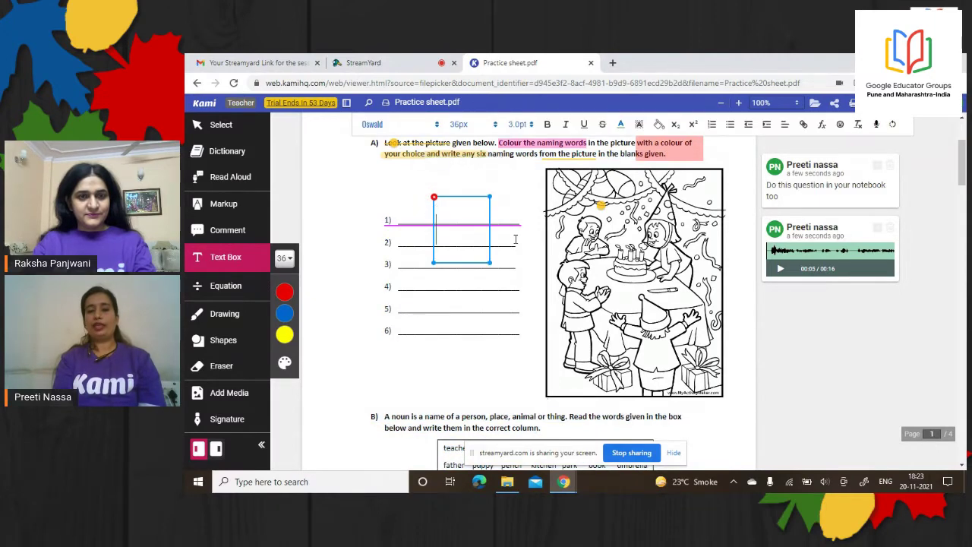
{"action": "left_click", "coordinate": [493, 128]}
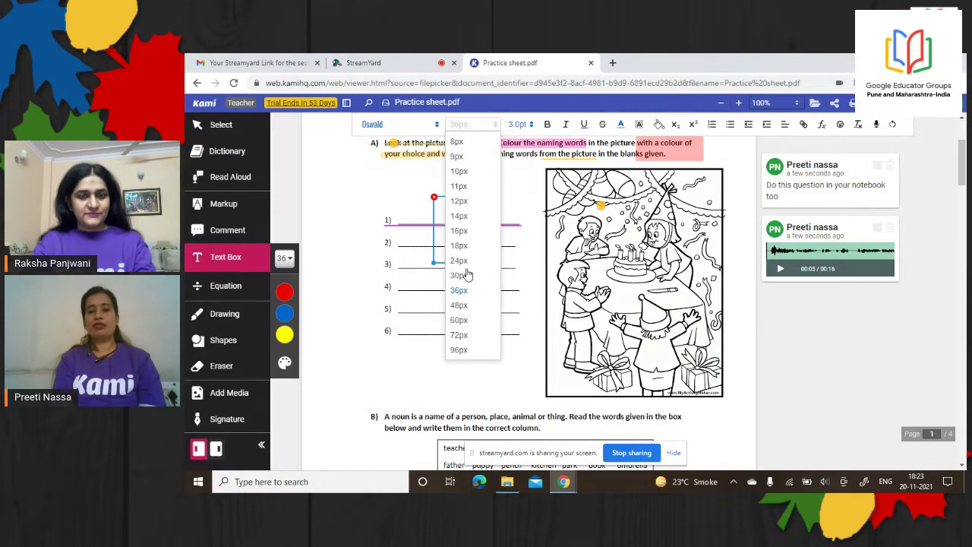
{"action": "left_click", "coordinate": [460, 246]}
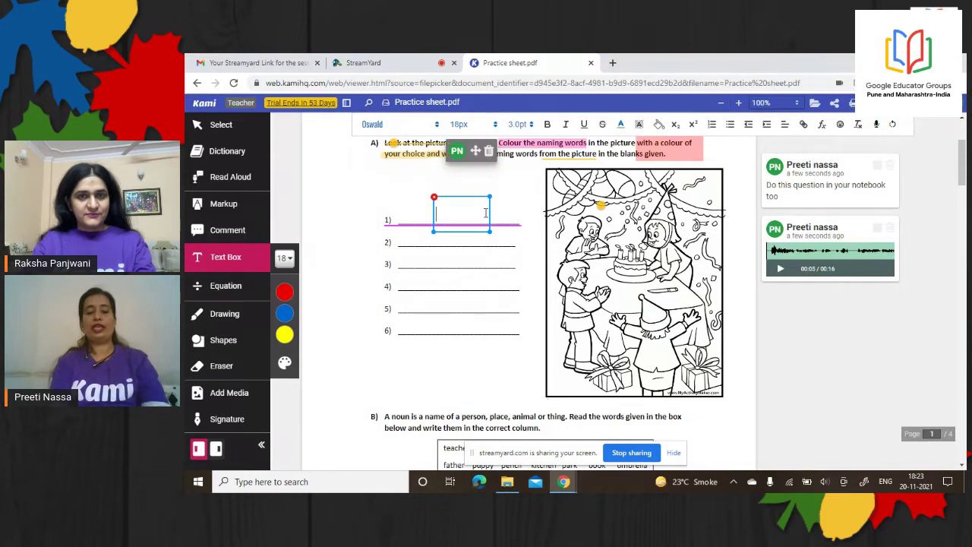
{"action": "type", "text": "e"}
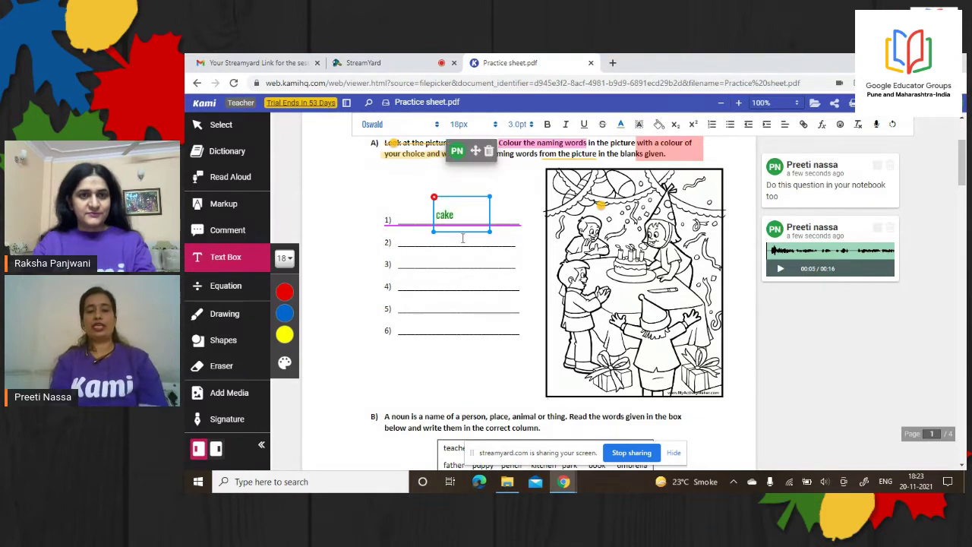
{"action": "left_click", "coordinate": [515, 222]}
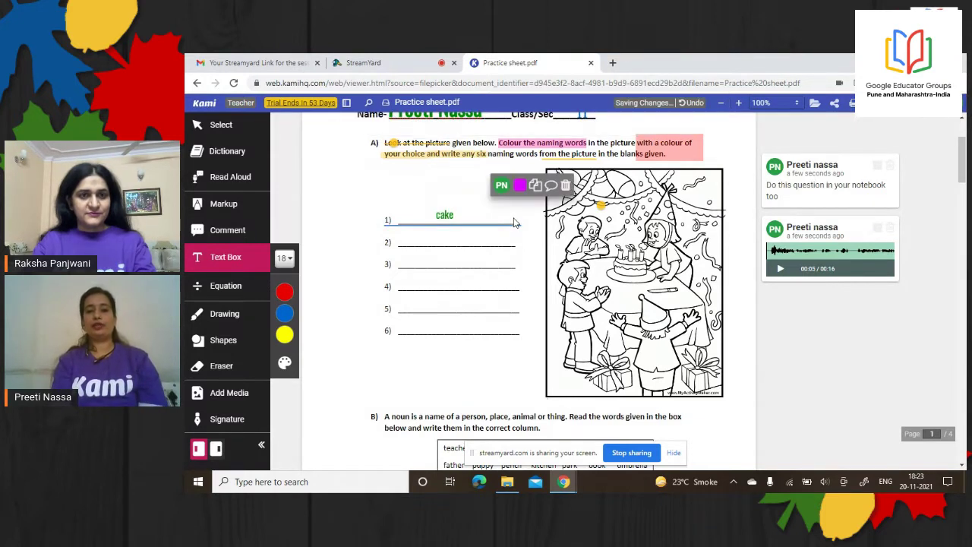
Insert the equation symbols Ωρη< on blank 3)
{"action": "left_click", "coordinate": [227, 286]}
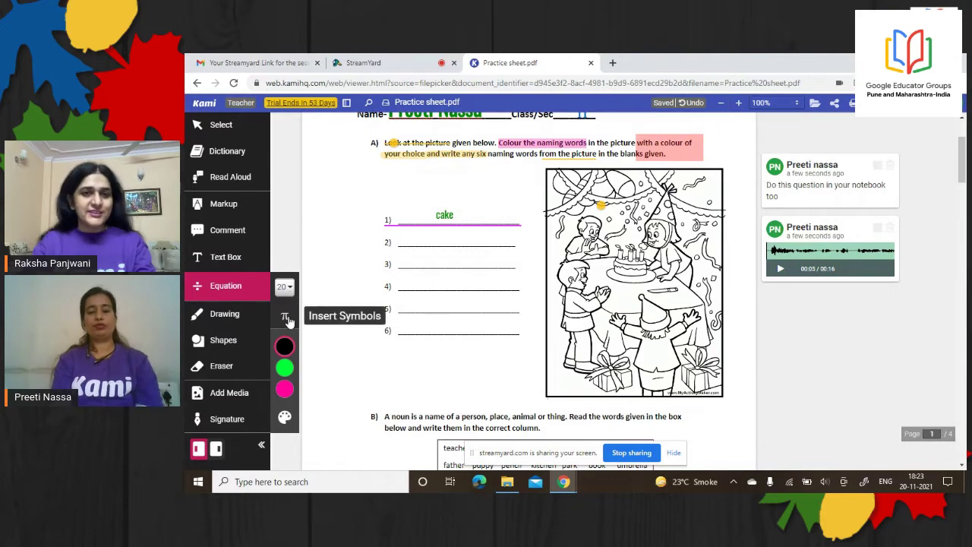
{"action": "left_click", "coordinate": [411, 261]}
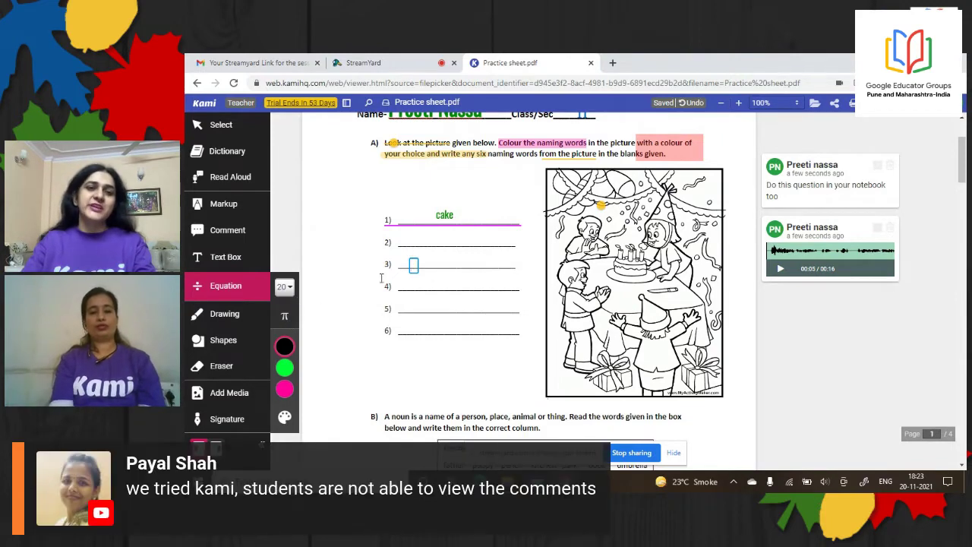
{"action": "left_click", "coordinate": [285, 319]}
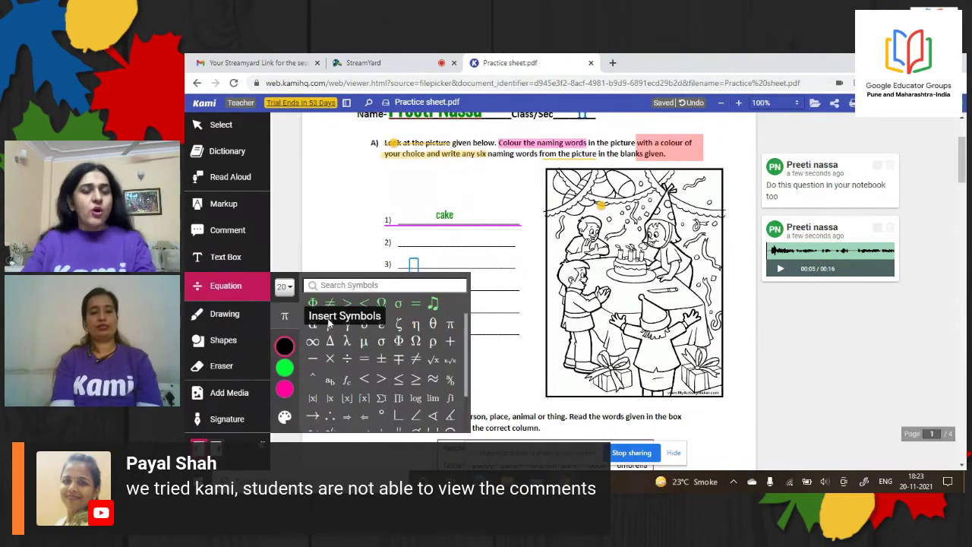
{"action": "left_click", "coordinate": [417, 342]}
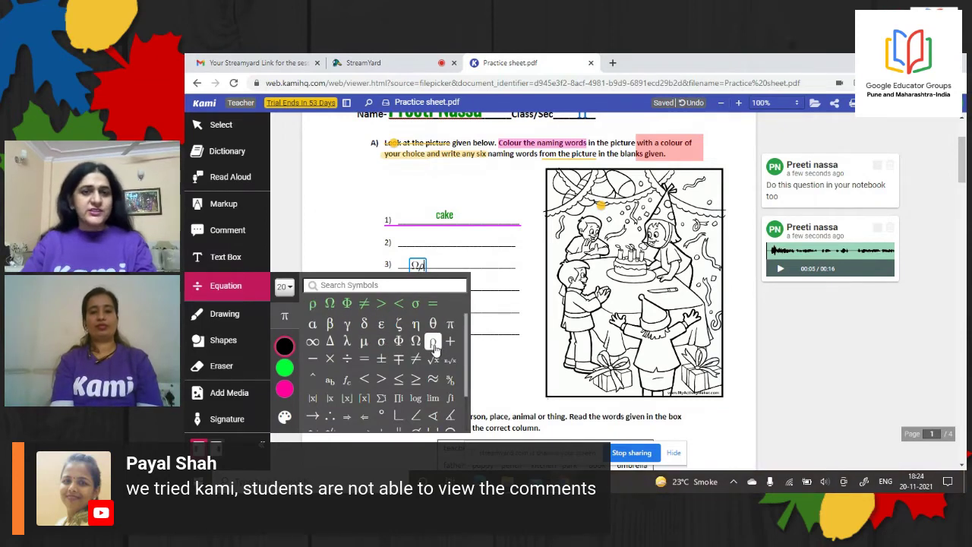
{"action": "left_click", "coordinate": [433, 343]}
{"action": "left_click", "coordinate": [416, 326]}
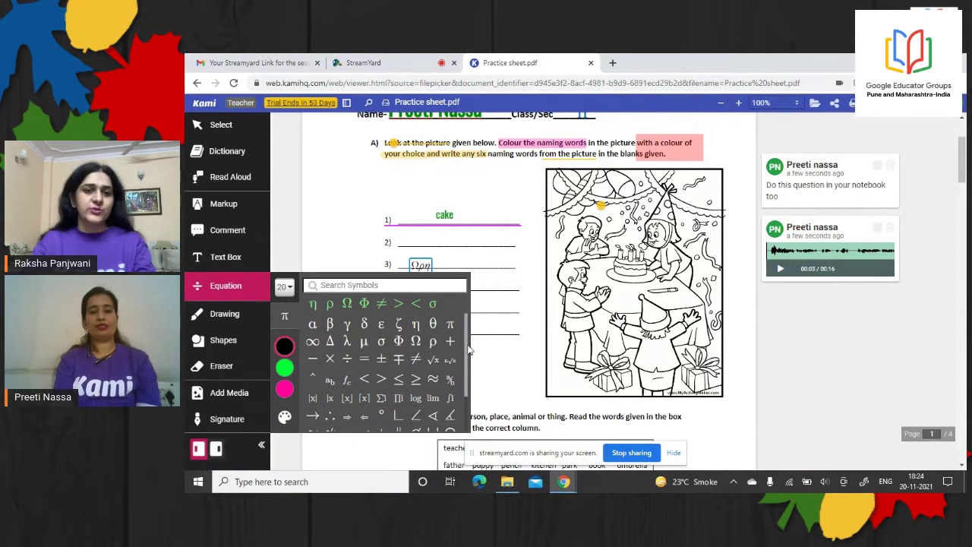
{"action": "scroll", "coordinate": [467, 384], "scroll_direction": "down", "scroll_amount": 2}
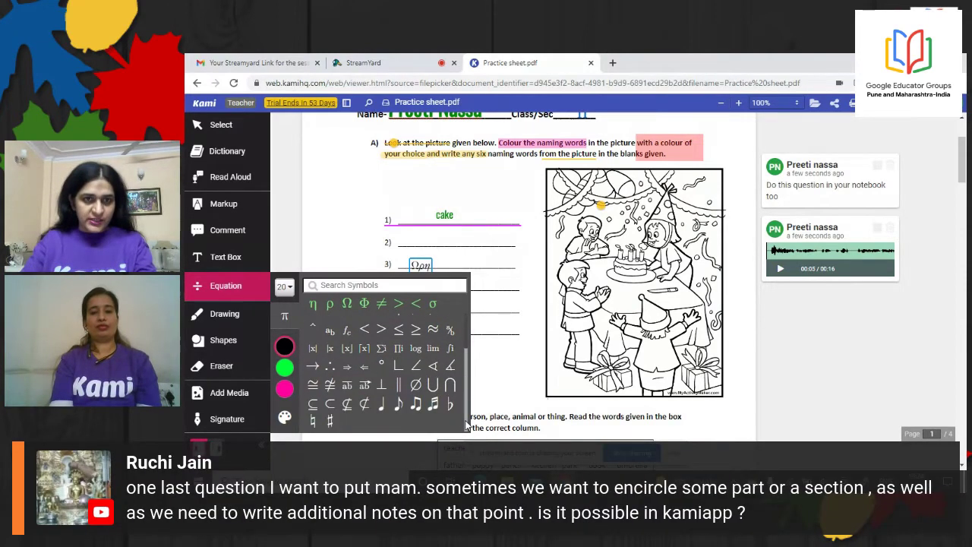
{"action": "left_click", "coordinate": [363, 330]}
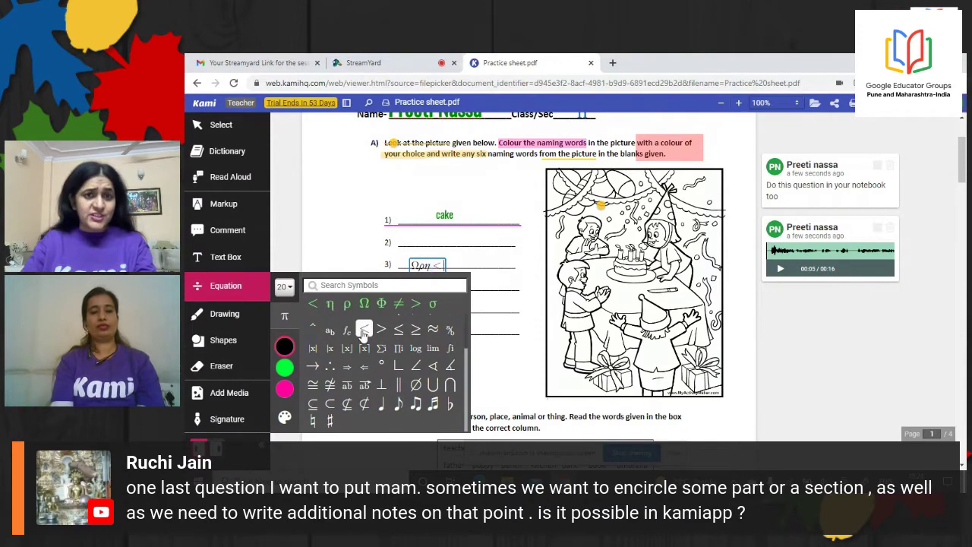
Add two music notes followed by ◁ and ⊄ beside blank 6)
{"action": "left_click", "coordinate": [501, 328]}
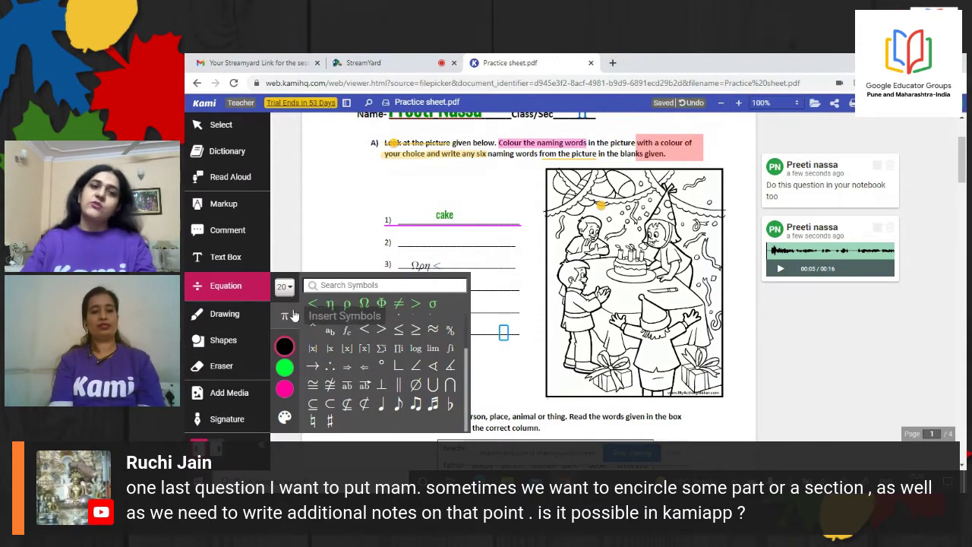
{"action": "left_click", "coordinate": [398, 405]}
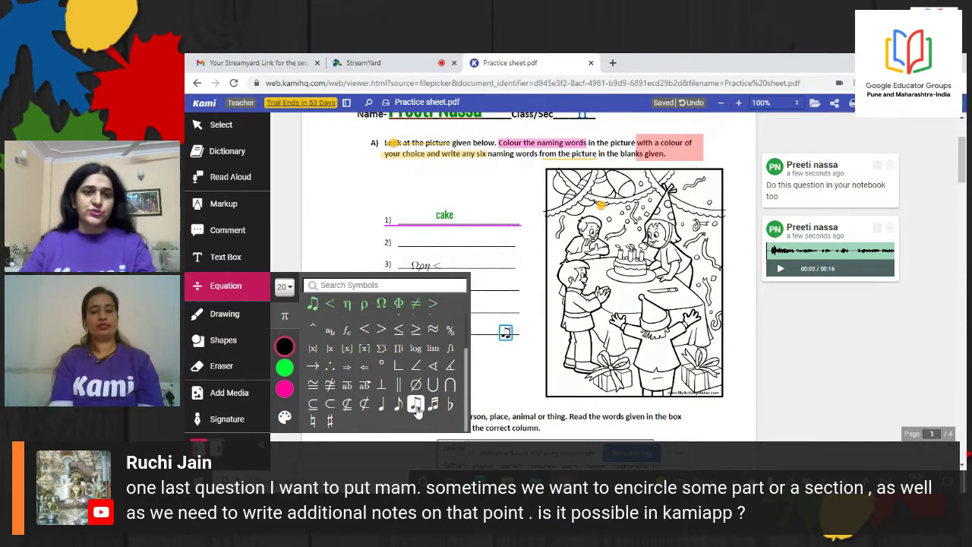
{"action": "left_click", "coordinate": [432, 404]}
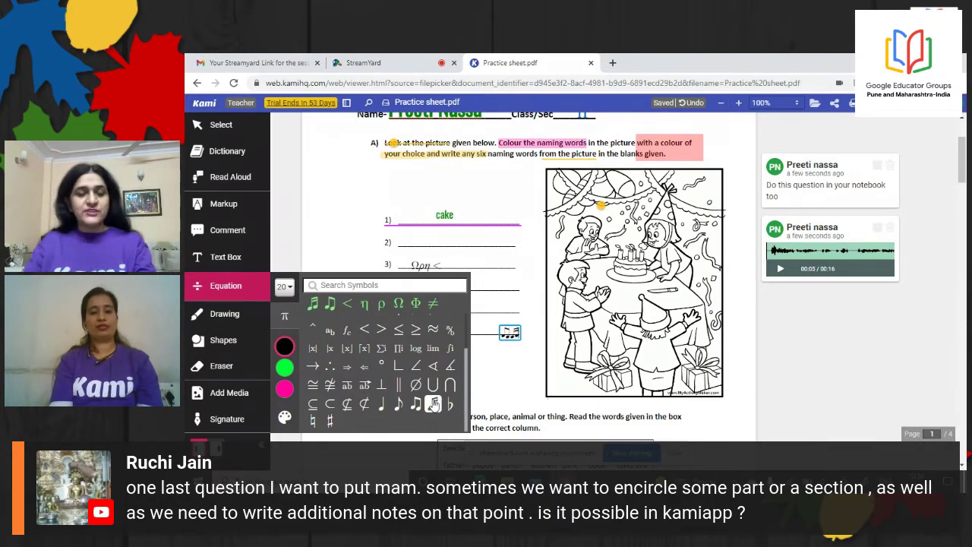
{"action": "left_click", "coordinate": [432, 366]}
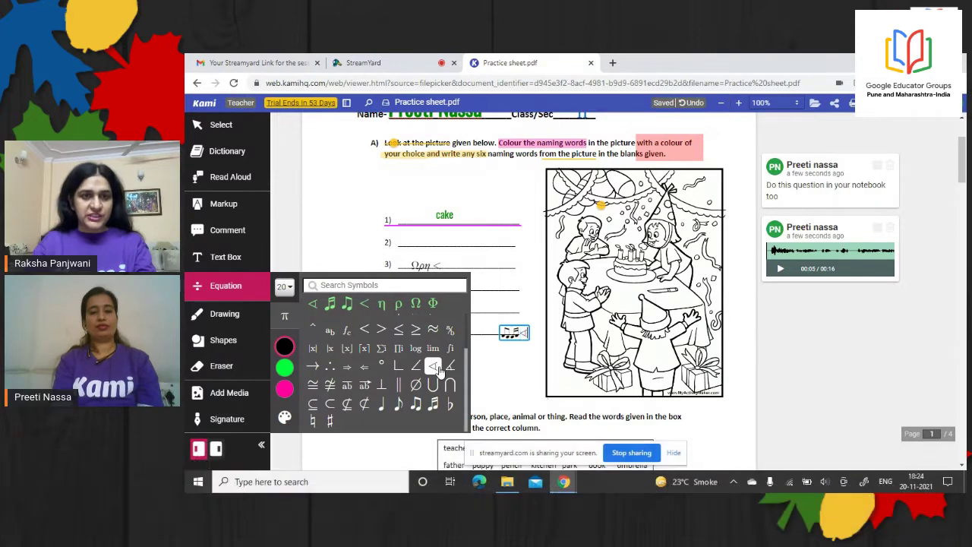
{"action": "left_click", "coordinate": [348, 404]}
{"action": "left_click", "coordinate": [512, 370]}
{"action": "left_click", "coordinate": [235, 296]}
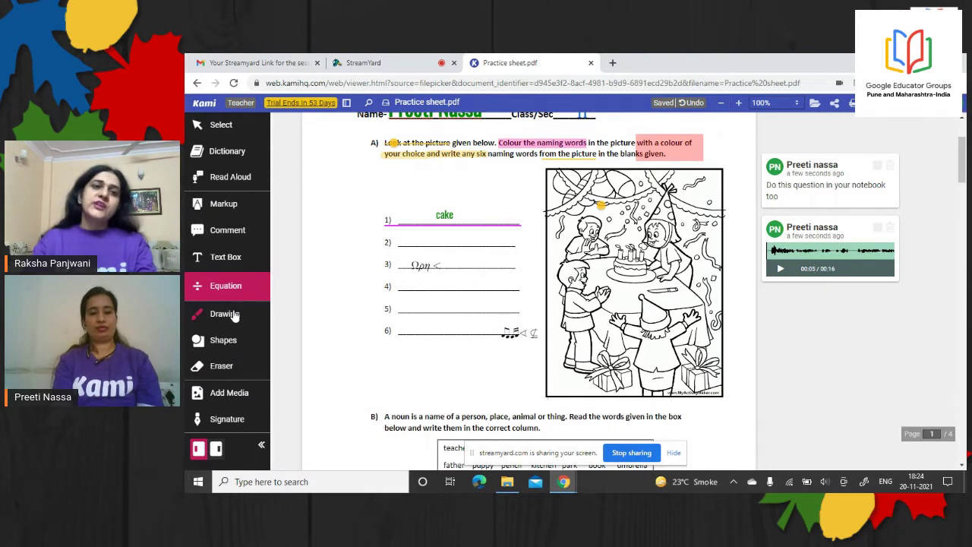
Draw a pink star left of blank 1) and give the circle below two eyes and a mouth
{"action": "left_click", "coordinate": [225, 319]}
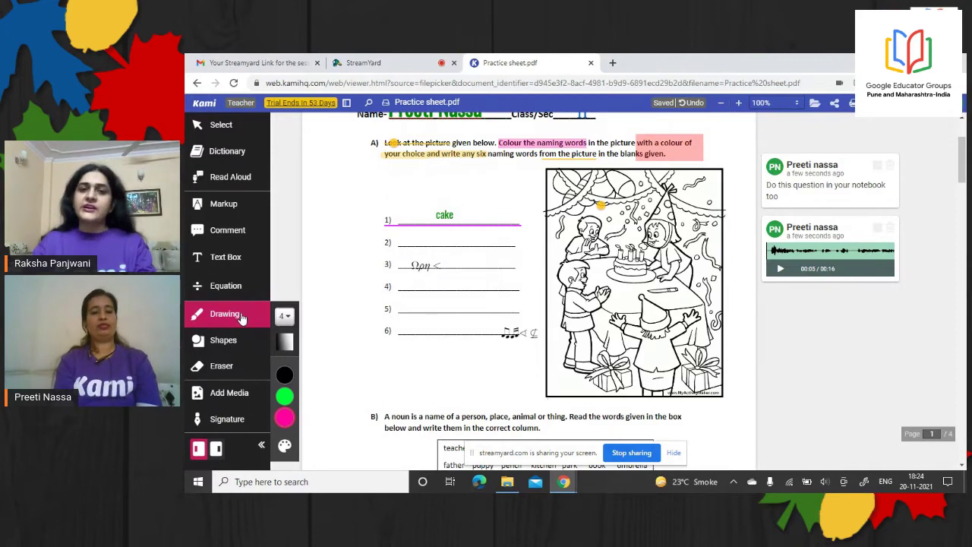
{"action": "mouse_move", "coordinate": [328, 264]}
{"action": "left_mouse_down"}
{"action": "mouse_move", "coordinate": [323, 227]}
{"action": "mouse_move", "coordinate": [356, 249]}
{"action": "mouse_move", "coordinate": [308, 245]}
{"action": "mouse_move", "coordinate": [362, 223]}
{"action": "mouse_move", "coordinate": [321, 275]}
{"action": "mouse_move", "coordinate": [340, 349]}
{"action": "mouse_move", "coordinate": [369, 300]}
{"action": "mouse_move", "coordinate": [329, 306]}
{"action": "left_mouse_up"}
{"action": "left_click", "coordinate": [335, 316]}
{"action": "left_click", "coordinate": [348, 307]}
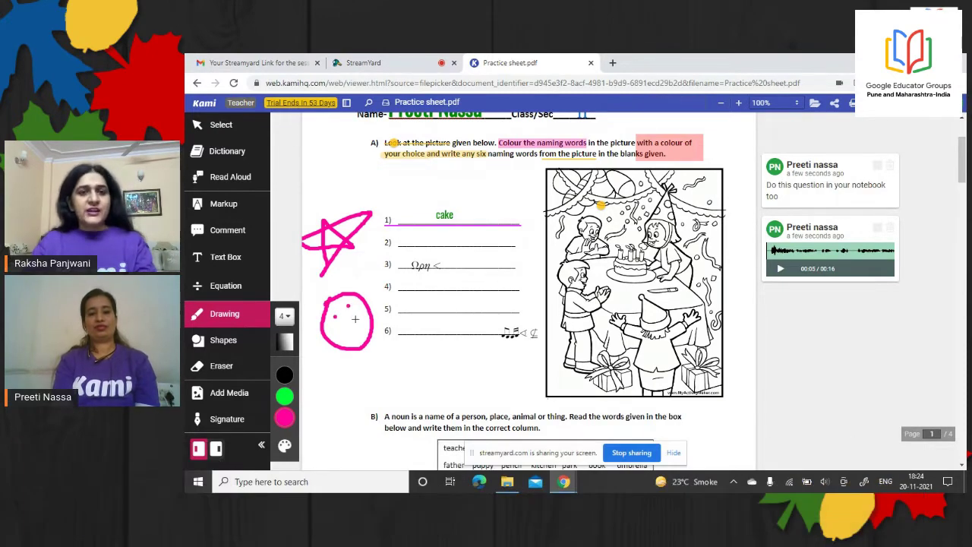
{"action": "left_click_drag", "start_coordinate": [357, 317], "coordinate": [319, 340]}
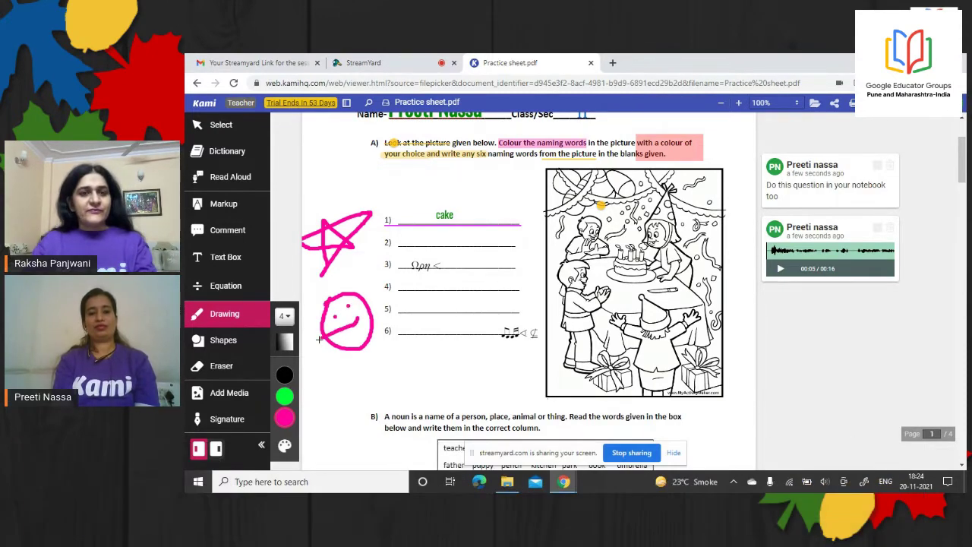
Draw a green rectangle below blank 6), a green circle under the smiley, and a pink triangle
{"action": "left_click", "coordinate": [234, 343]}
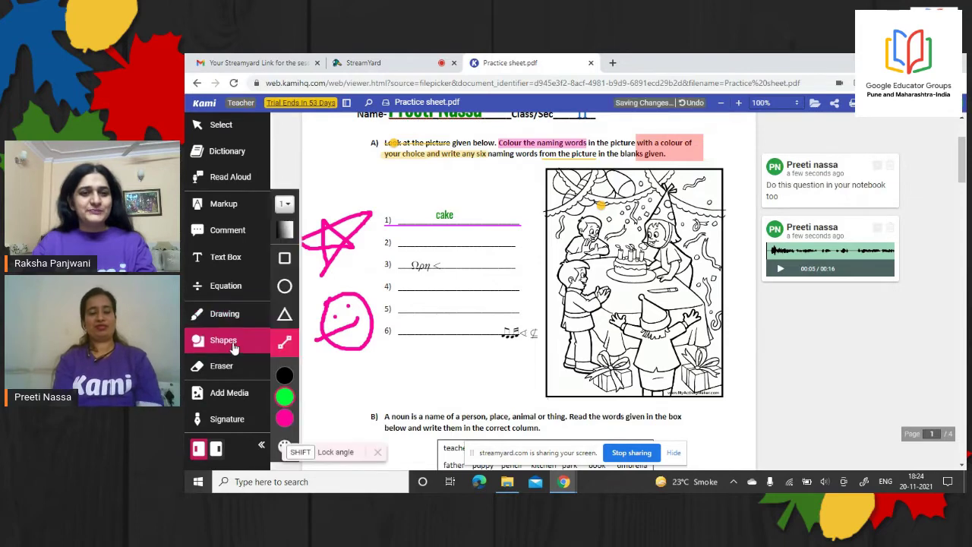
{"action": "left_click", "coordinate": [289, 263]}
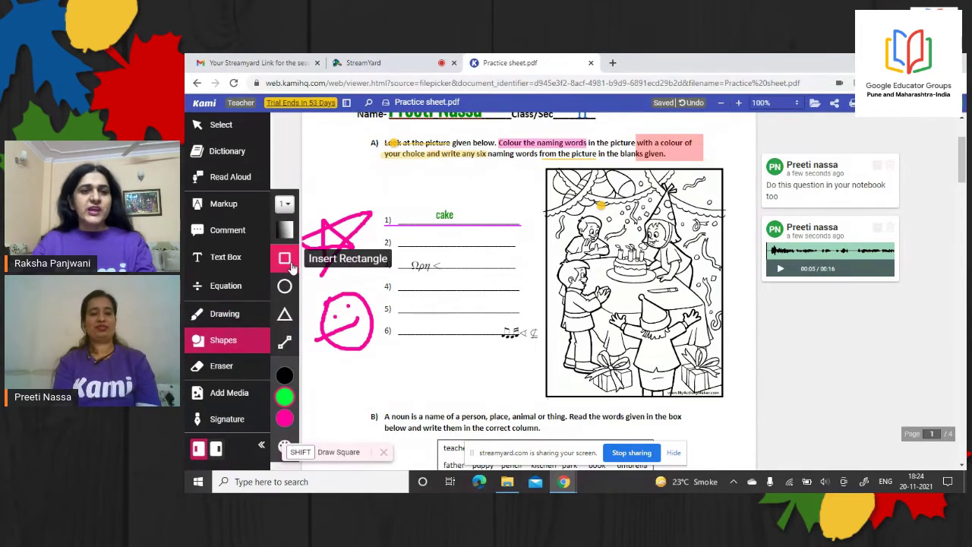
{"action": "left_click_drag", "start_coordinate": [418, 347], "coordinate": [481, 378]}
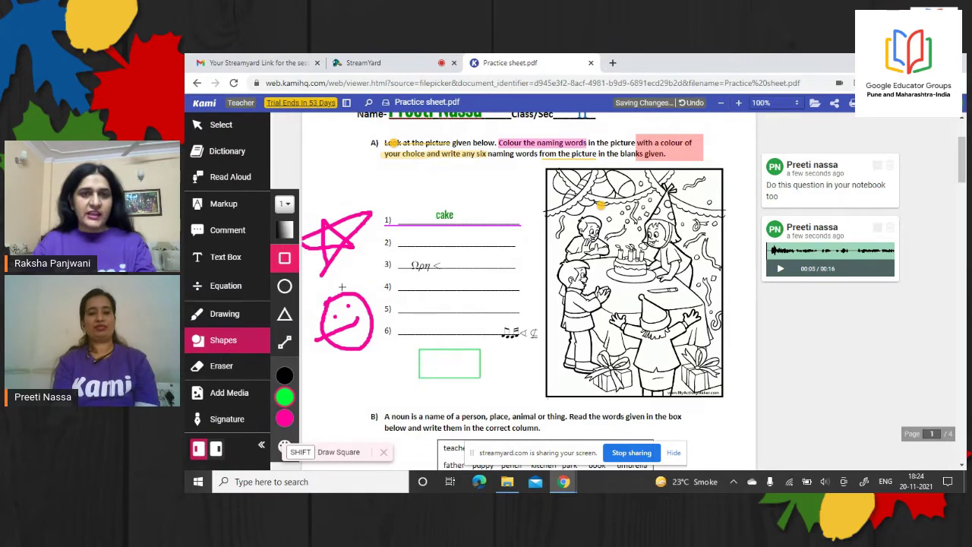
{"action": "left_click", "coordinate": [285, 286]}
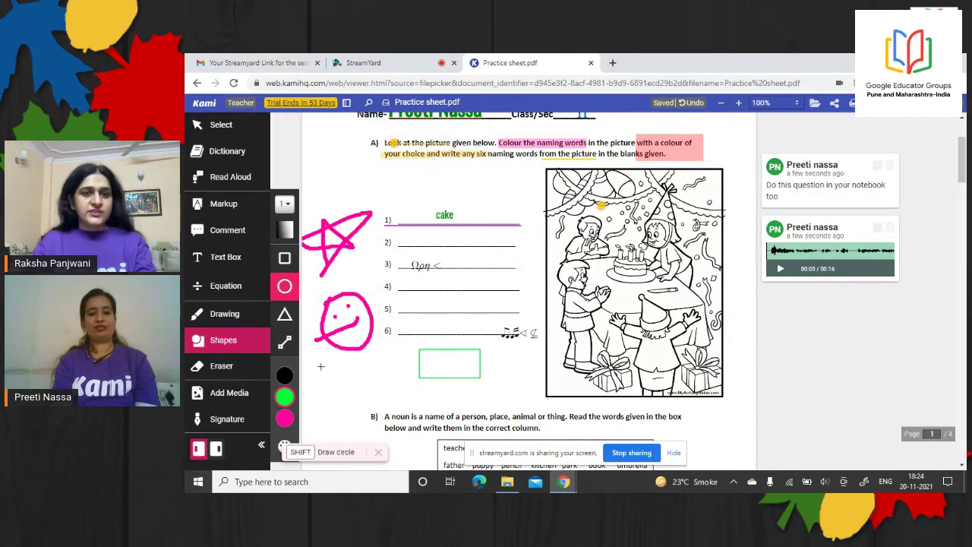
{"action": "left_click_drag", "start_coordinate": [320, 362], "coordinate": [349, 395]}
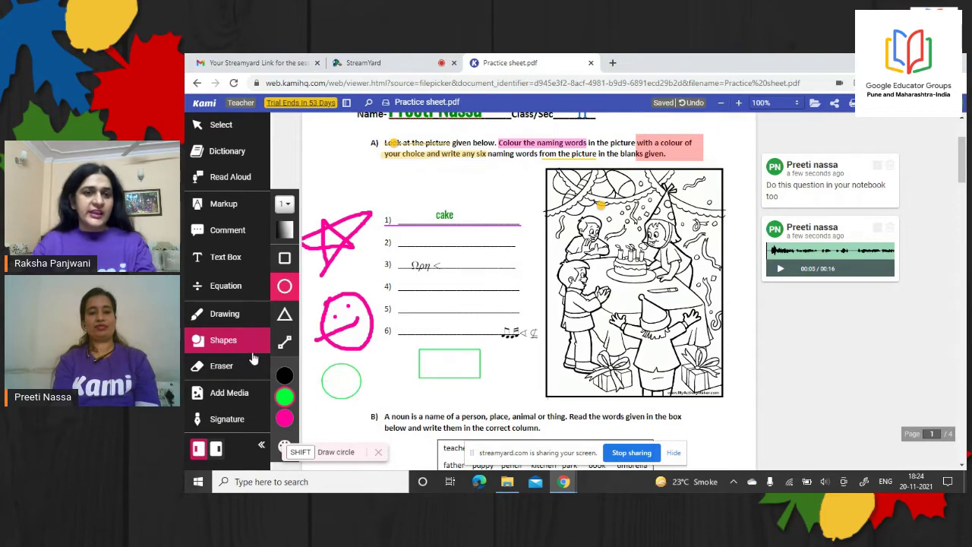
{"action": "left_click", "coordinate": [284, 416]}
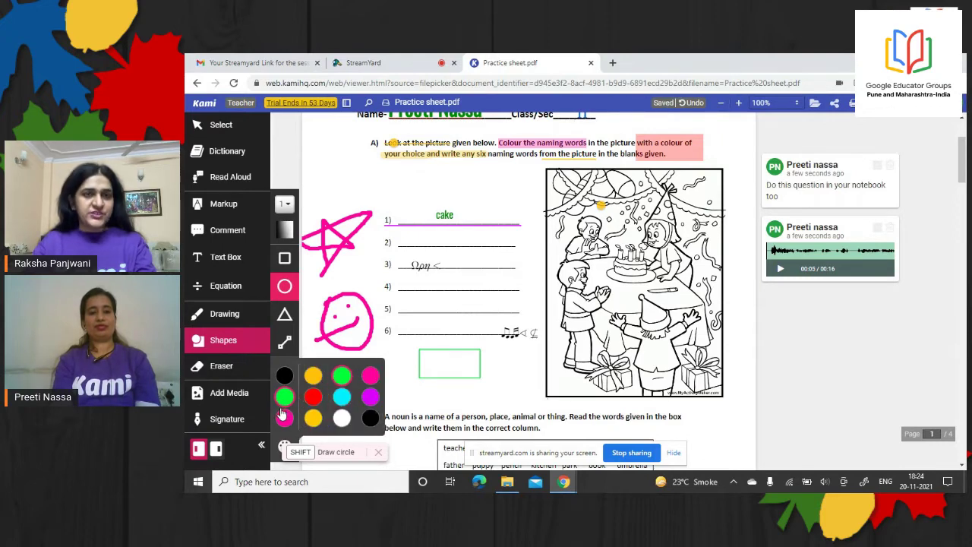
{"action": "left_click", "coordinate": [282, 318]}
{"action": "left_click_drag", "start_coordinate": [395, 354], "coordinate": [411, 386]}
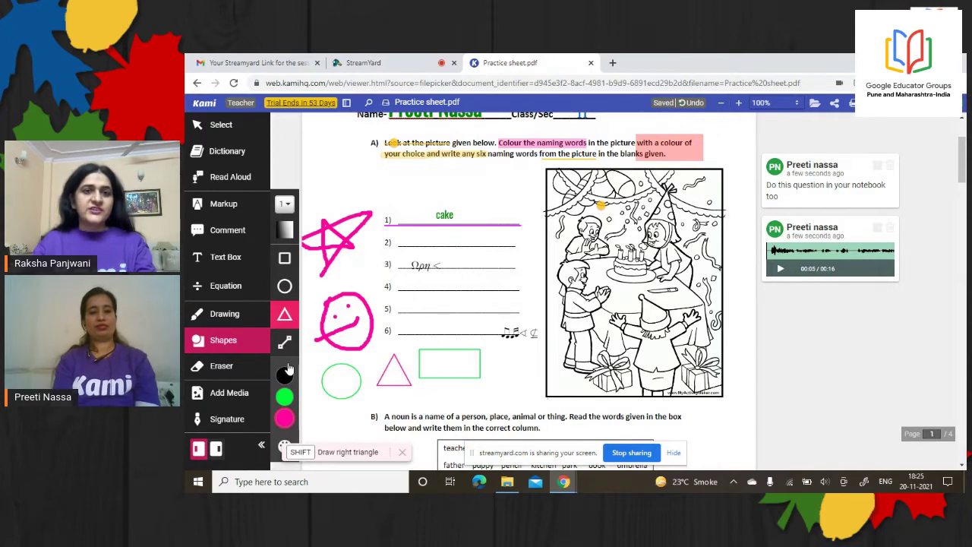
Draw a red straight line under the rectangle
{"action": "mouse_move", "coordinate": [285, 378]}
{"action": "left_click", "coordinate": [318, 399]}
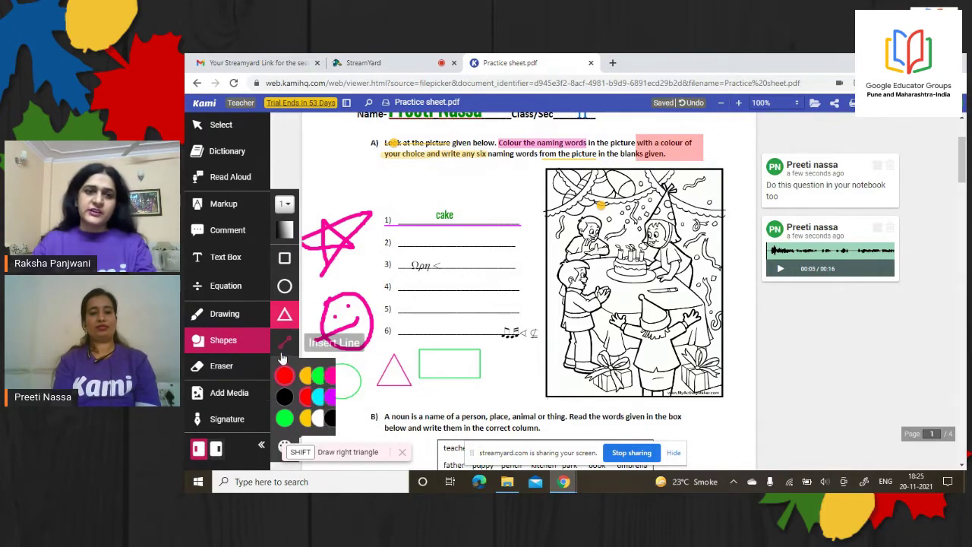
{"action": "left_click", "coordinate": [285, 346]}
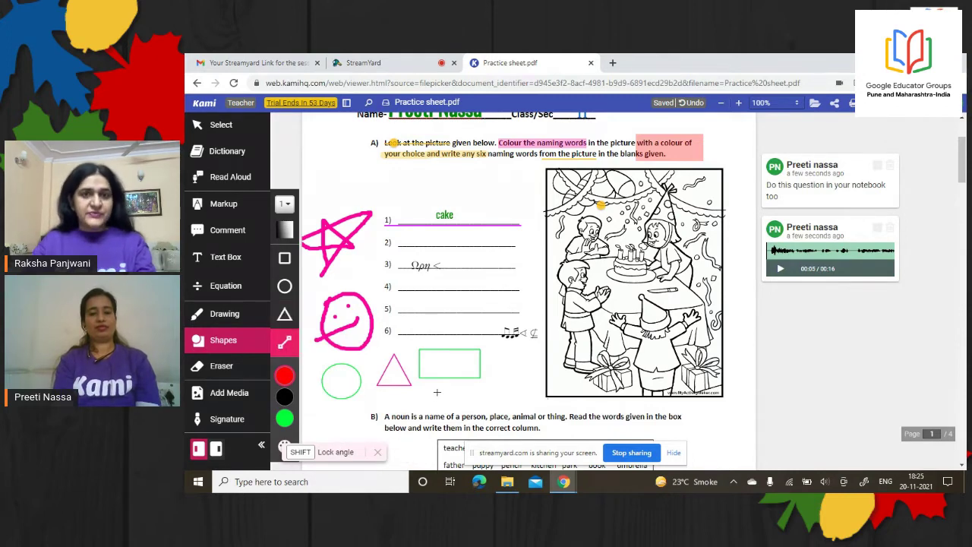
{"action": "mouse_move", "coordinate": [436, 391]}
{"action": "left_mouse_down"}
{"action": "mouse_move", "coordinate": [546, 392]}
{"action": "mouse_move", "coordinate": [532, 389]}
{"action": "left_mouse_up"}
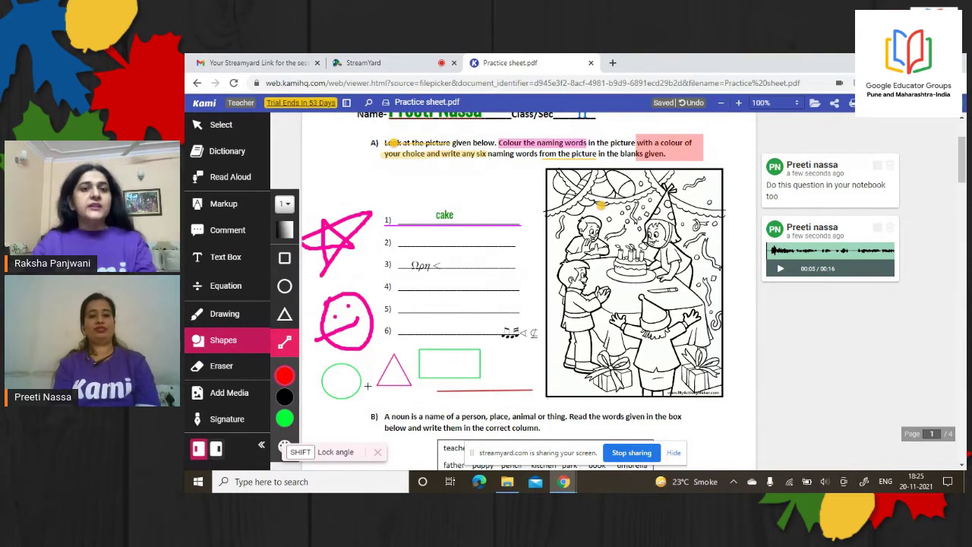
Erase the drawn smiley, star, dot, circle, triangle, rectangle and red line with the Eraser
{"action": "left_click", "coordinate": [224, 367]}
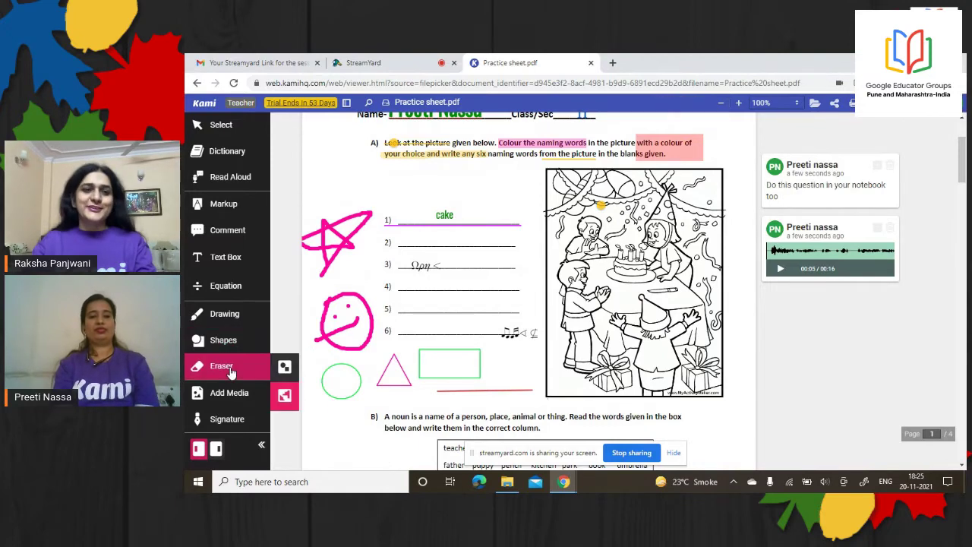
{"action": "left_click", "coordinate": [285, 367]}
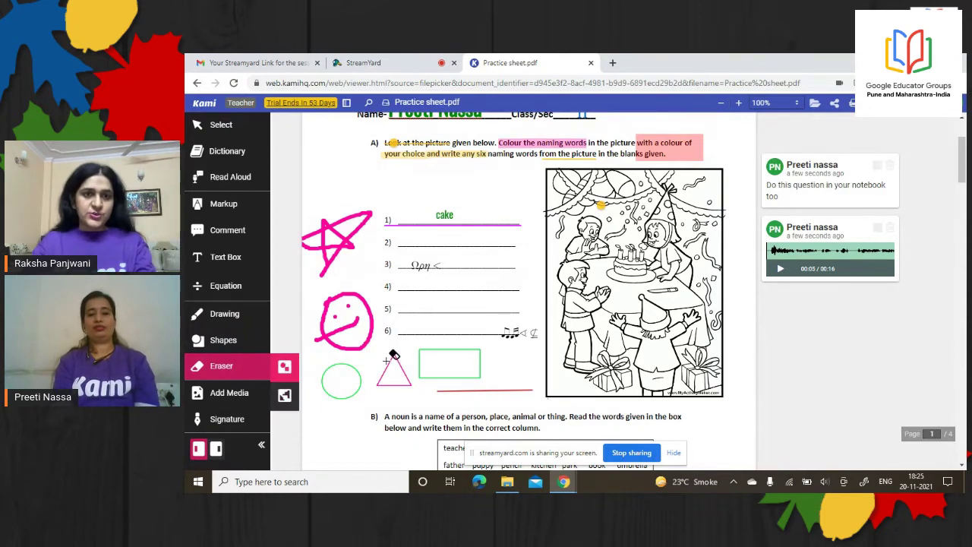
{"action": "left_click", "coordinate": [334, 307]}
{"action": "left_click", "coordinate": [335, 250]}
{"action": "left_click", "coordinate": [348, 305]}
{"action": "left_click", "coordinate": [336, 379]}
{"action": "left_click", "coordinate": [386, 371]}
{"action": "left_click", "coordinate": [420, 362]}
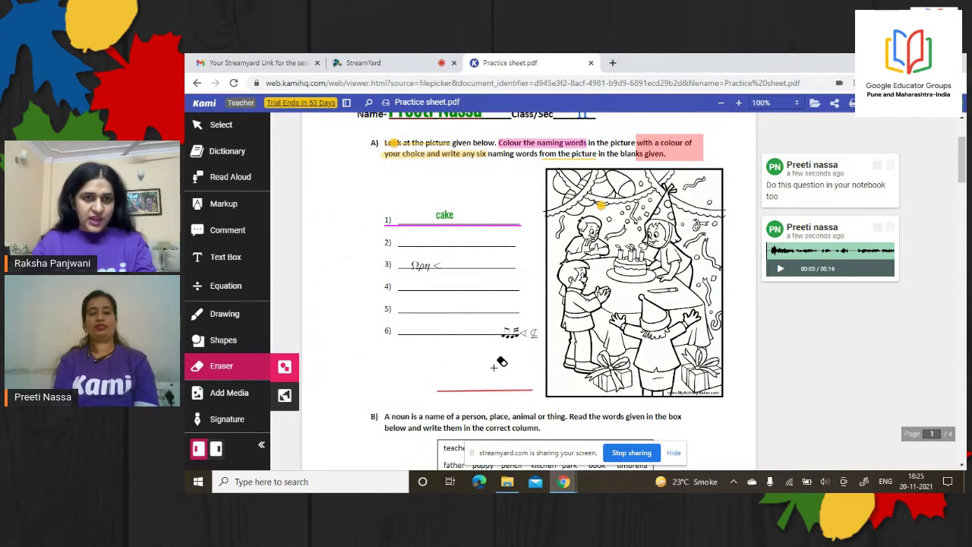
{"action": "left_click", "coordinate": [516, 387]}
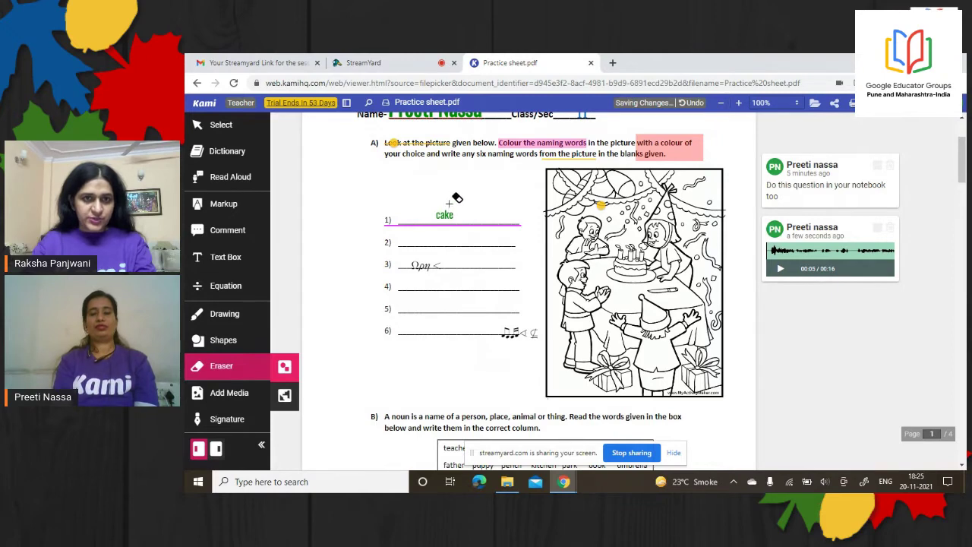
Erase whole annotations: the highlights, underline, cake answer, music-note scribbles and audio comment
{"action": "left_click", "coordinate": [279, 402]}
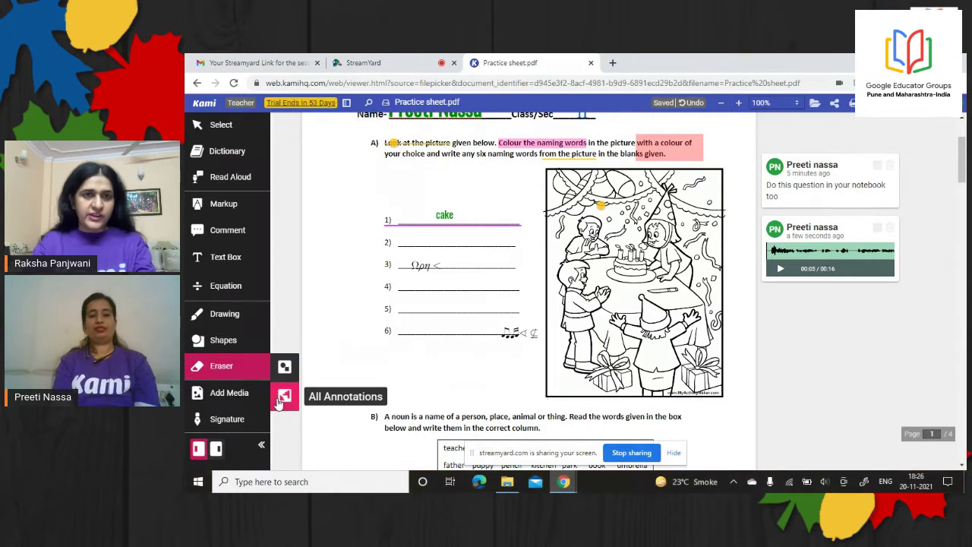
{"action": "left_click", "coordinate": [522, 143]}
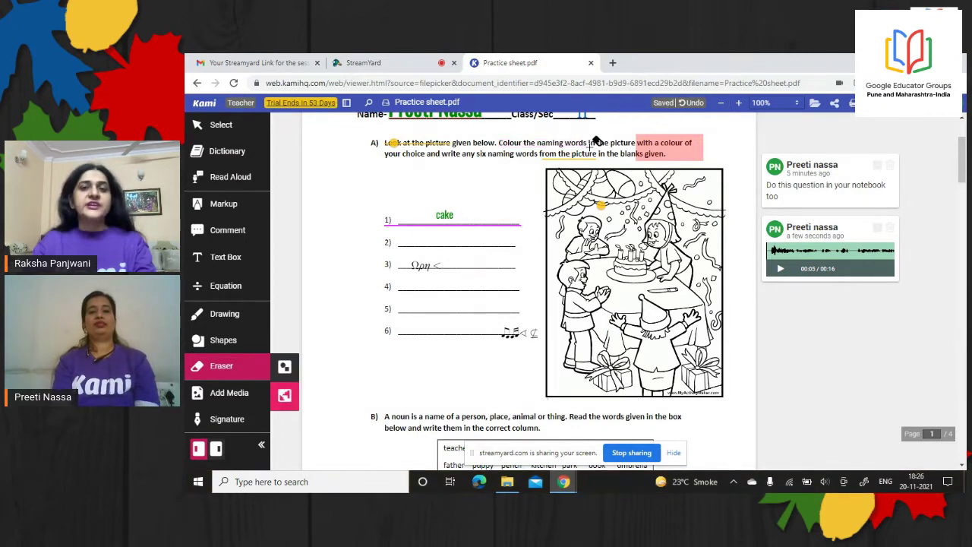
{"action": "left_click", "coordinate": [642, 144]}
{"action": "left_click", "coordinate": [593, 152]}
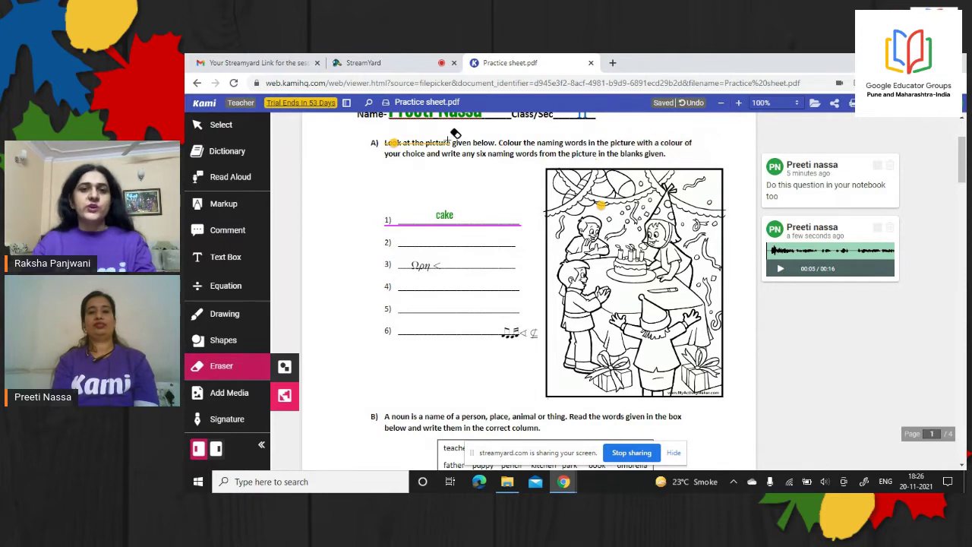
{"action": "left_click", "coordinate": [403, 143]}
{"action": "left_click_drag", "start_coordinate": [442, 215], "coordinate": [426, 285]}
{"action": "left_click", "coordinate": [514, 333]}
{"action": "left_click", "coordinate": [600, 205]}
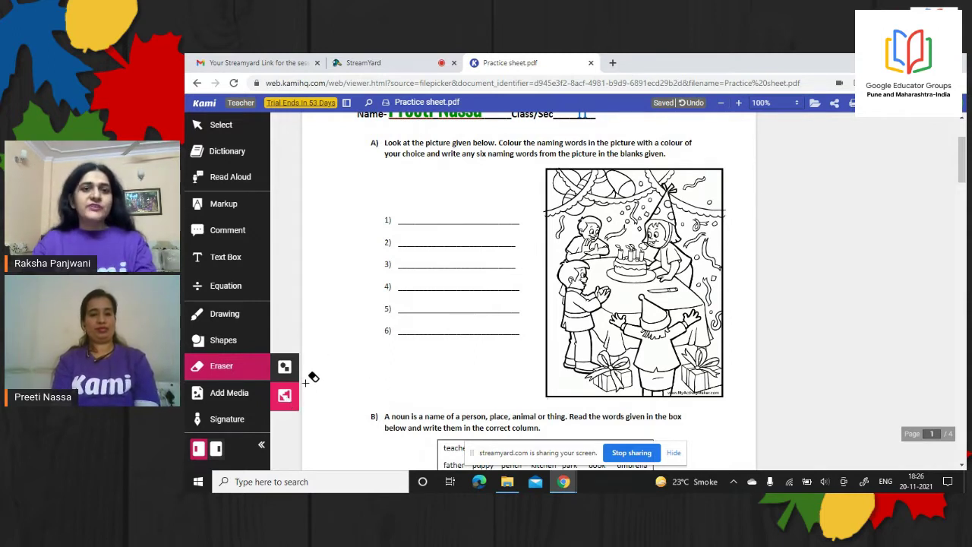
{"action": "left_click", "coordinate": [225, 394]}
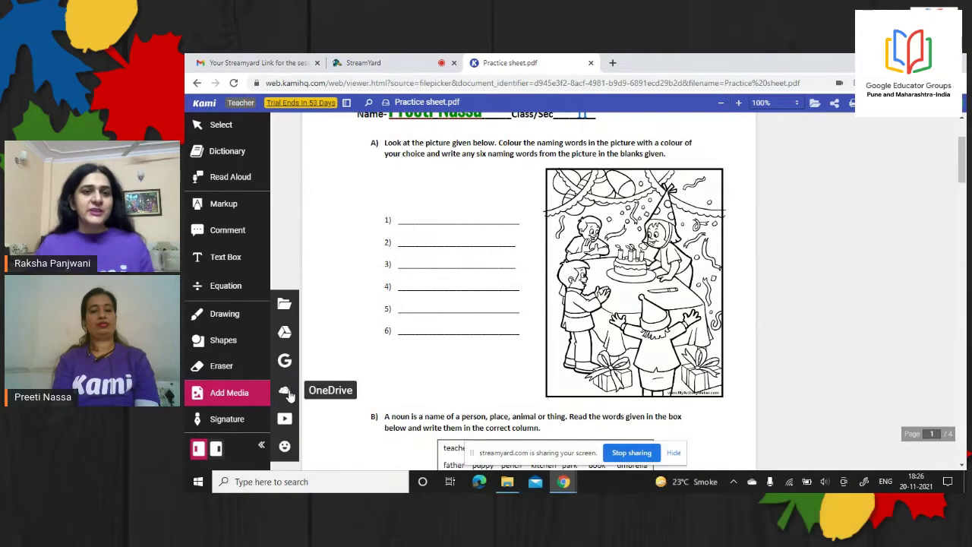
Insert the colourful balloons picture from a Google image search for 'birthday party'
{"action": "left_click", "coordinate": [286, 364]}
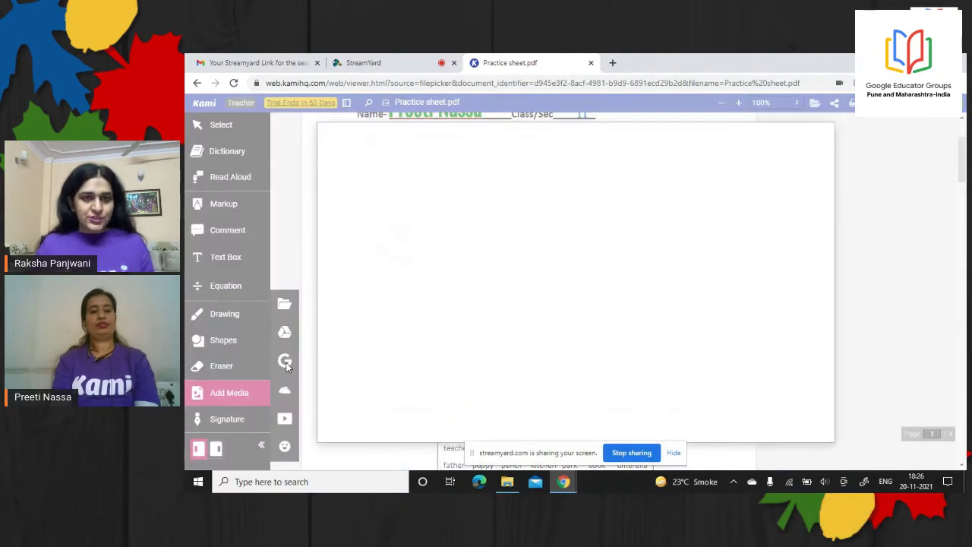
{"action": "type", "text": "birthday party"}
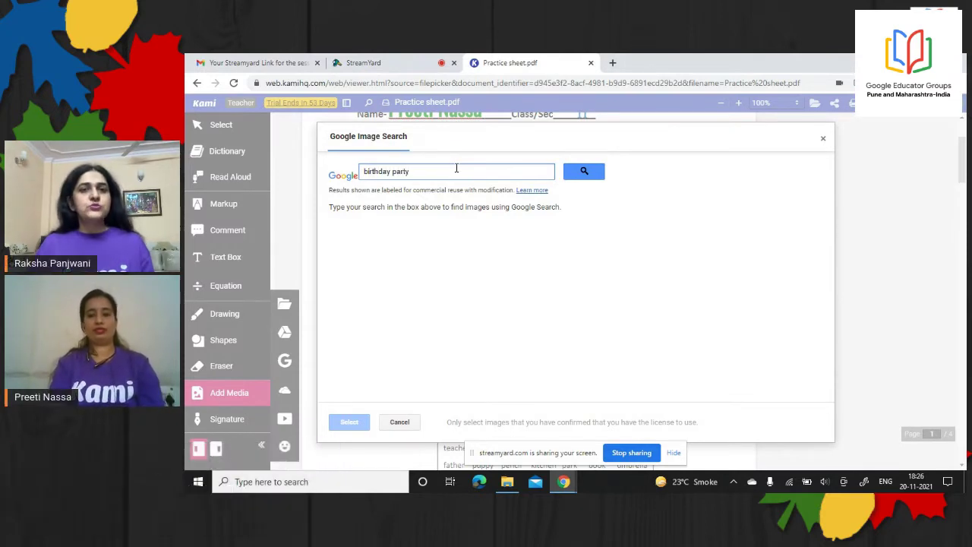
{"action": "key", "text": "Return"}
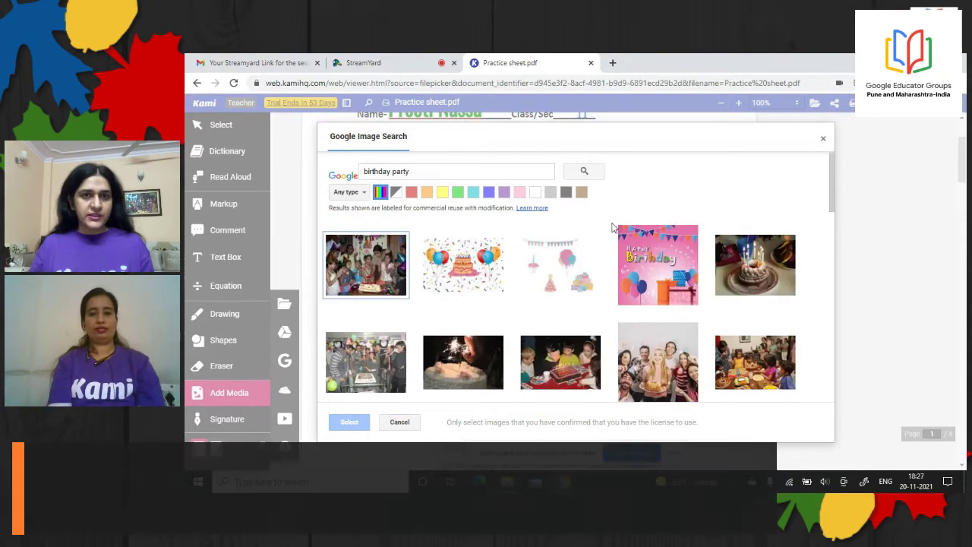
{"action": "left_click_drag", "start_coordinate": [833, 169], "coordinate": [831, 244]}
{"action": "scroll", "coordinate": [830, 244], "scroll_direction": "down", "scroll_amount": 2}
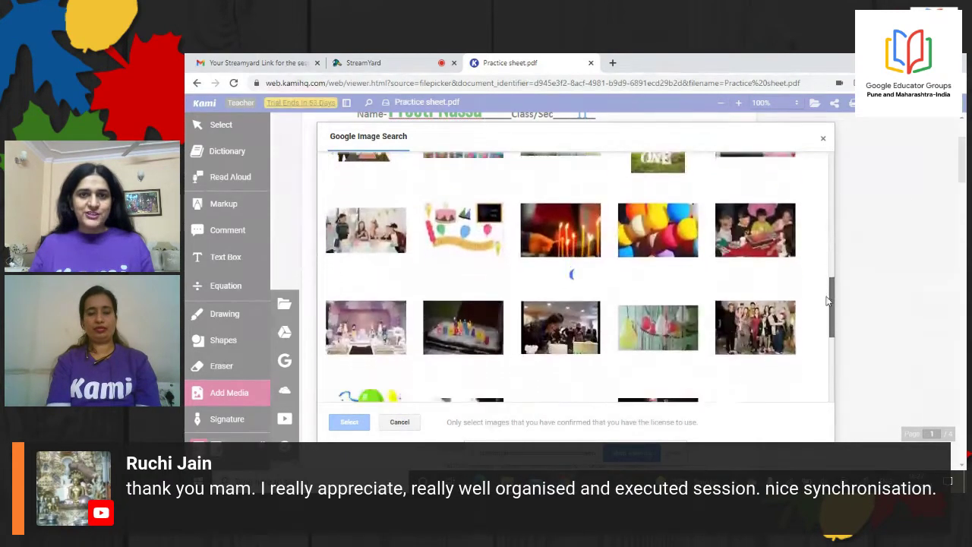
{"action": "scroll", "coordinate": [825, 304], "scroll_direction": "down", "scroll_amount": 4}
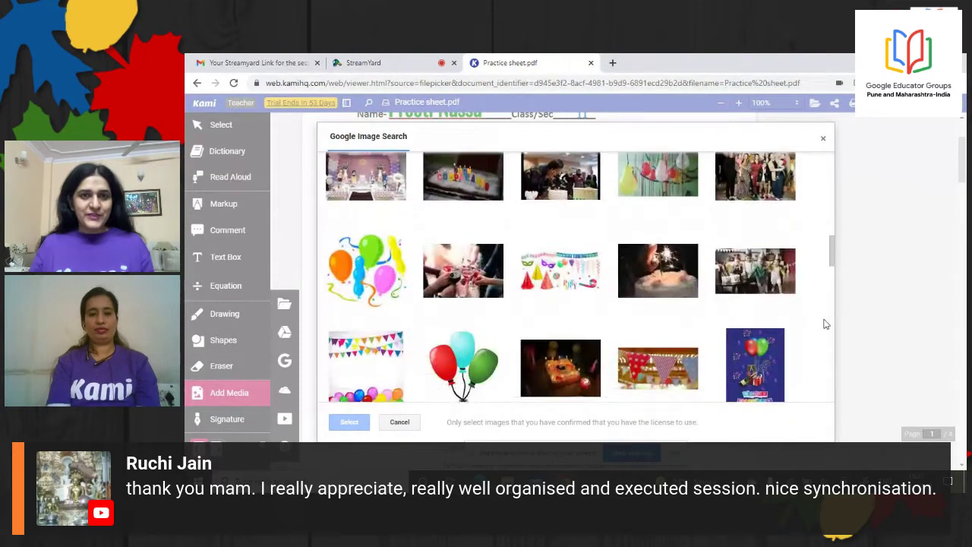
{"action": "left_click", "coordinate": [374, 291]}
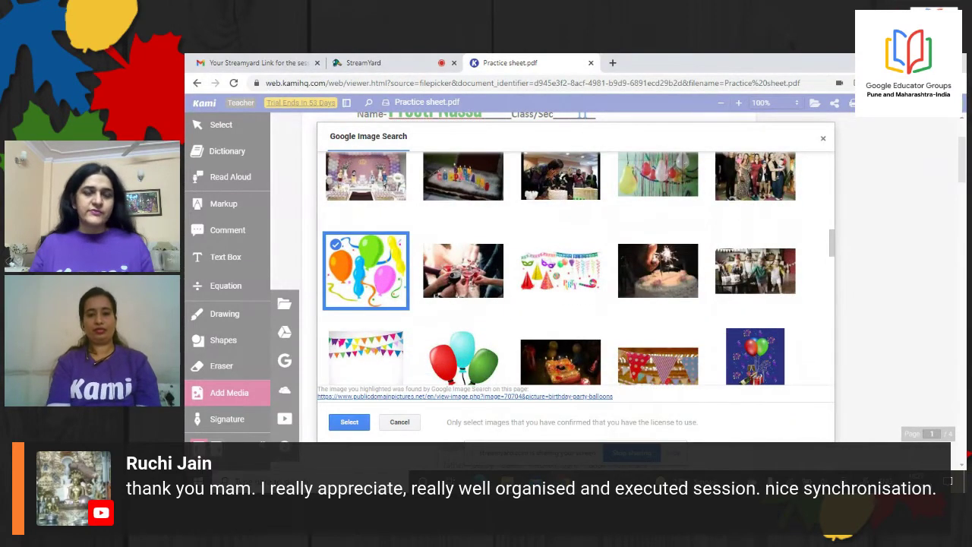
{"action": "left_click", "coordinate": [348, 430]}
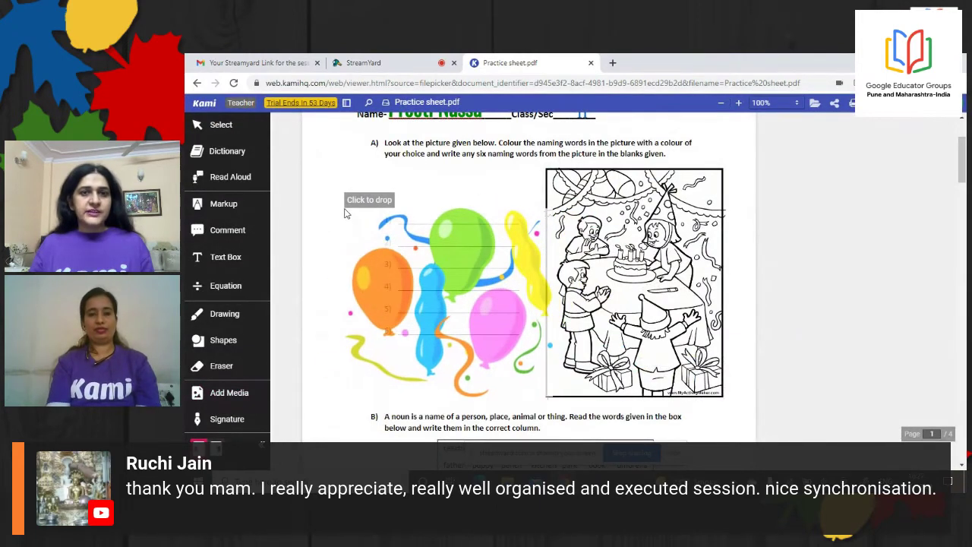
{"action": "left_click", "coordinate": [348, 200]}
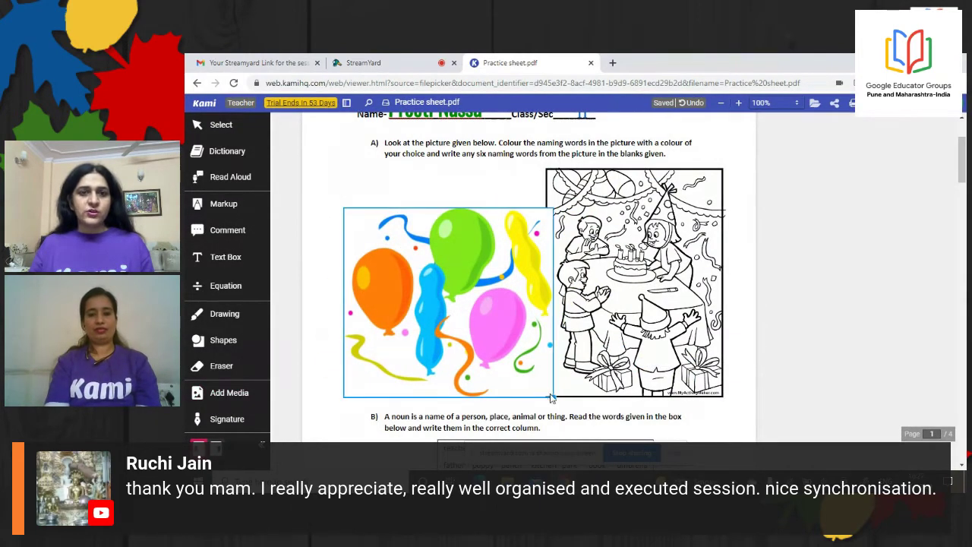
Shrink the balloons picture and move it to the top-left beside question A
{"action": "left_click_drag", "start_coordinate": [553, 395], "coordinate": [425, 281]}
{"action": "left_click_drag", "start_coordinate": [388, 234], "coordinate": [347, 182]}
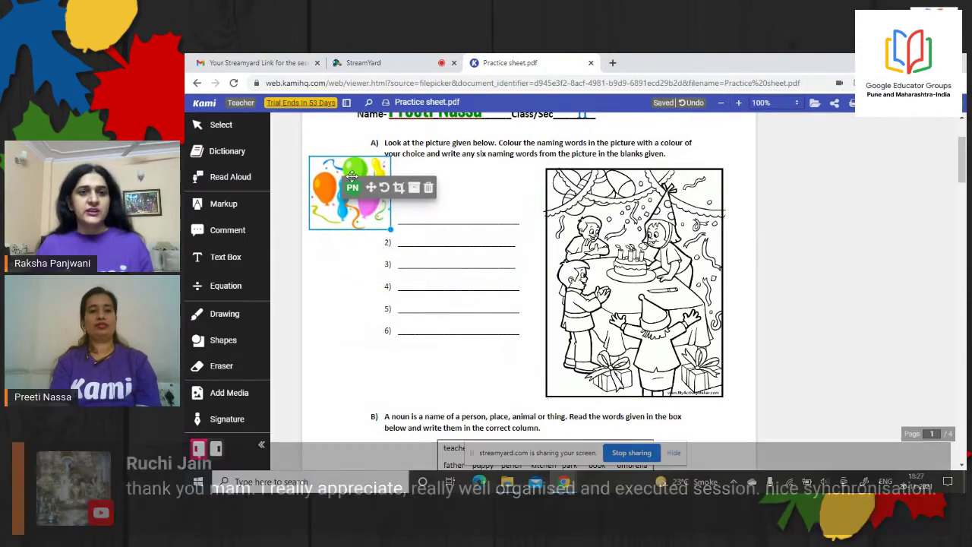
{"action": "left_click", "coordinate": [388, 231]}
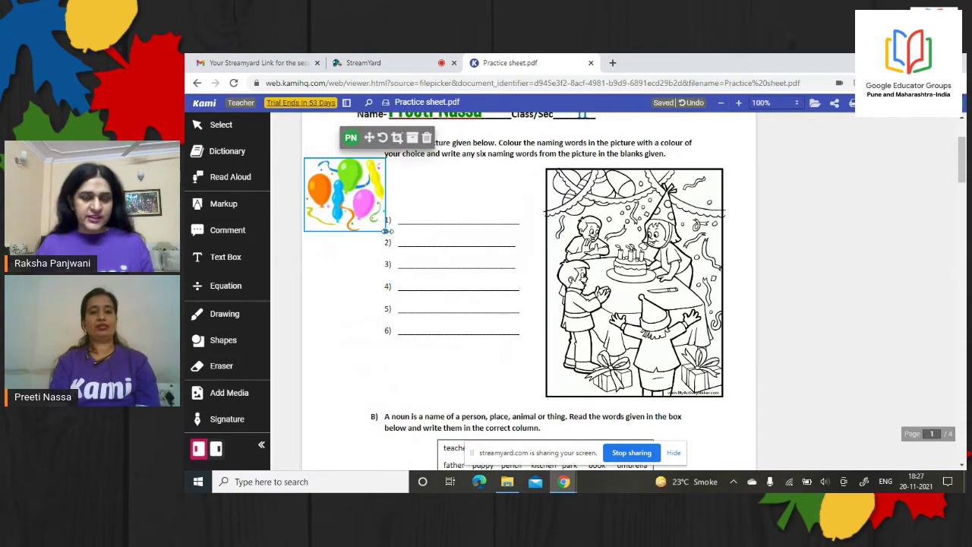
{"action": "left_click_drag", "start_coordinate": [387, 231], "coordinate": [377, 222]}
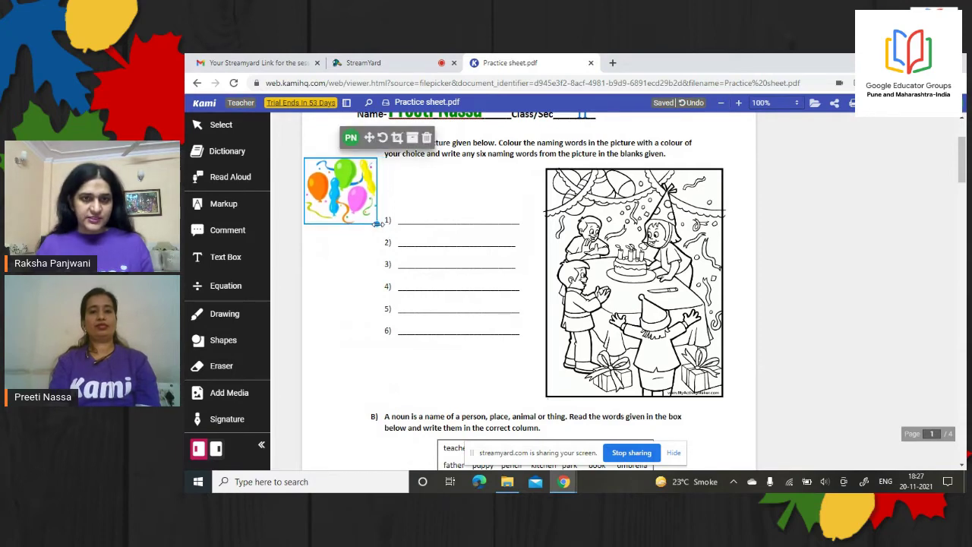
{"action": "left_click_drag", "start_coordinate": [347, 181], "coordinate": [351, 187]}
{"action": "left_click", "coordinate": [354, 263]}
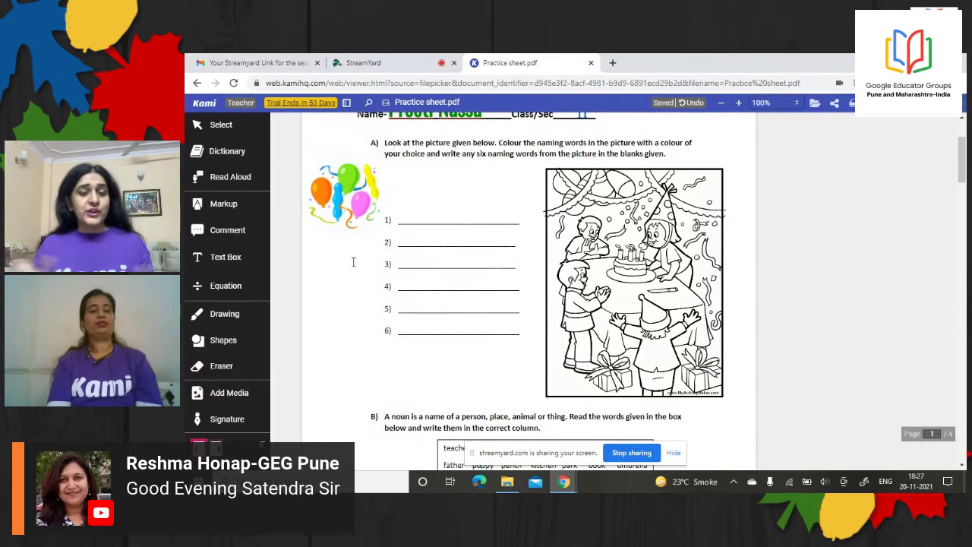
{"action": "left_click", "coordinate": [248, 399]}
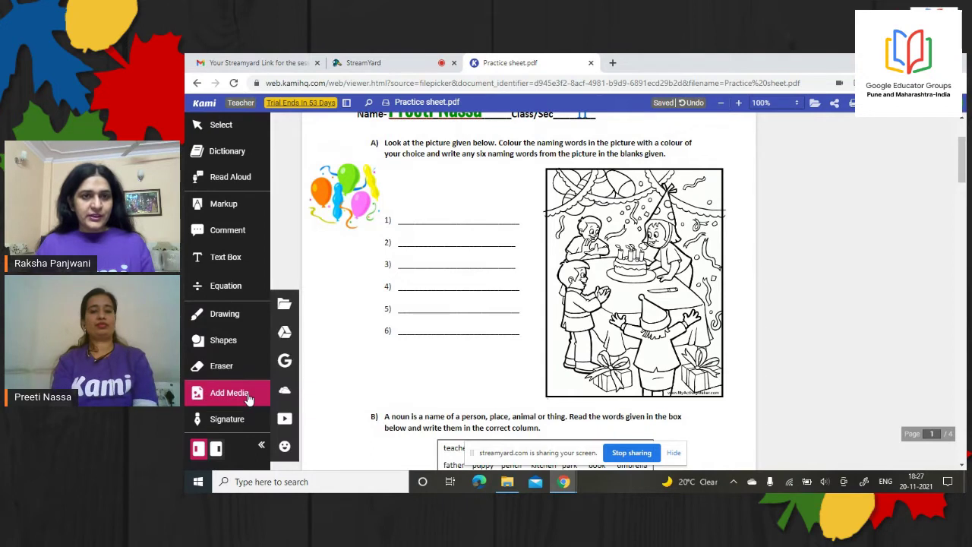
Start a YouTube video insert in Kami and open YouTube in a new tab
{"action": "left_click", "coordinate": [285, 420]}
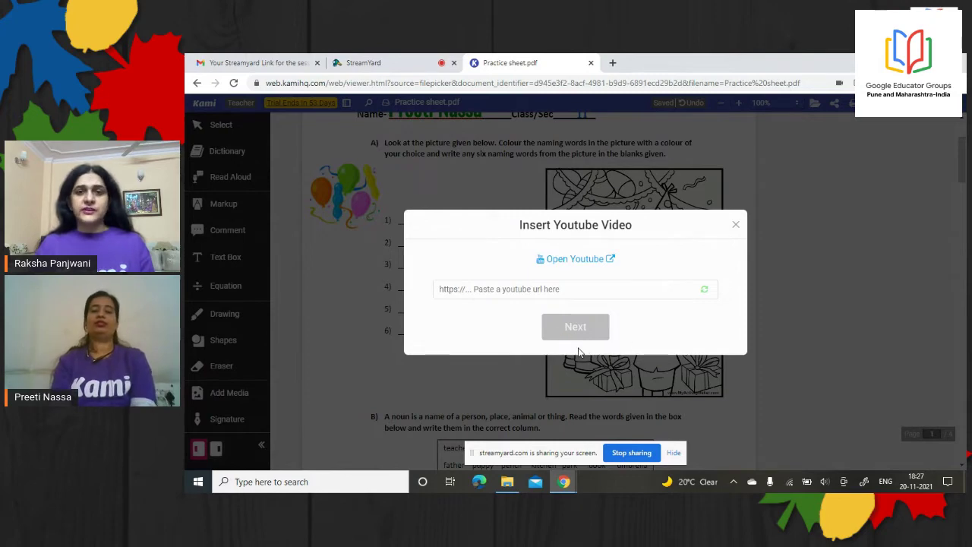
{"action": "left_click", "coordinate": [579, 262]}
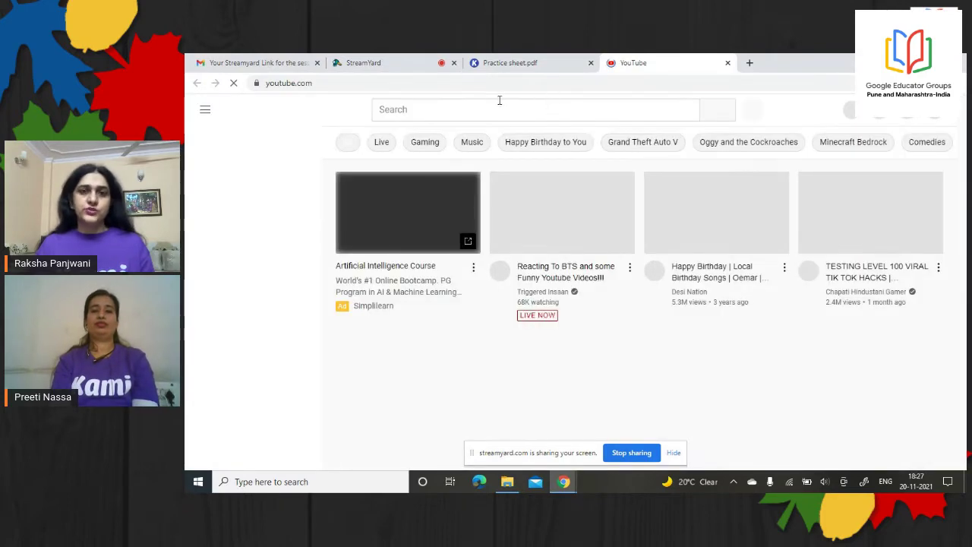
Search YouTube for 'birthday song', copy the one-hour Happy Birthday To You video's URL, and return to Kami
{"action": "left_click", "coordinate": [495, 105]}
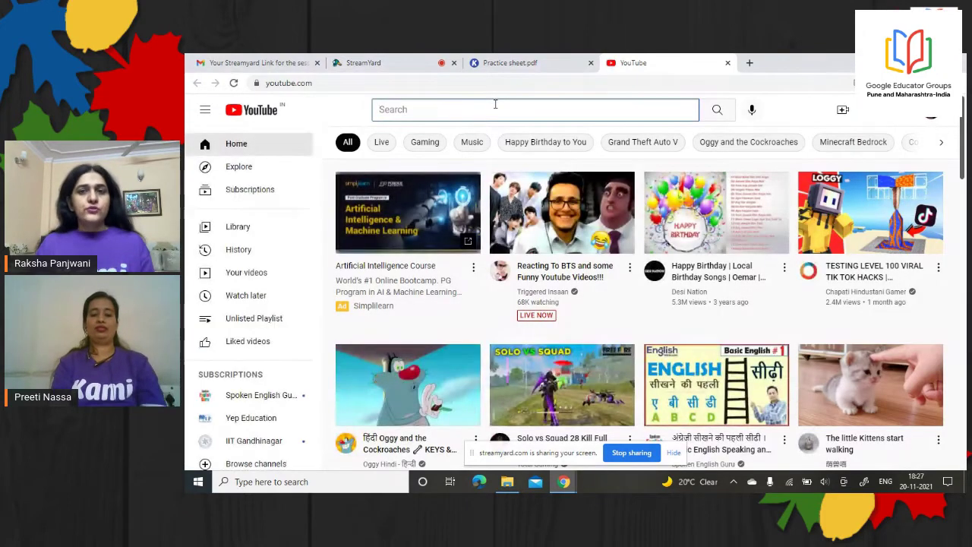
{"action": "type", "text": "birth"}
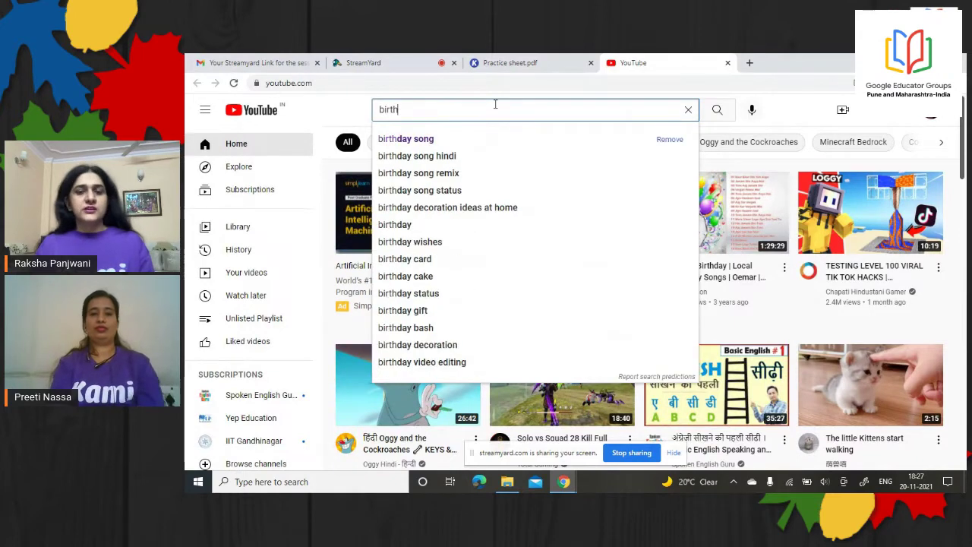
{"action": "left_click", "coordinate": [397, 139]}
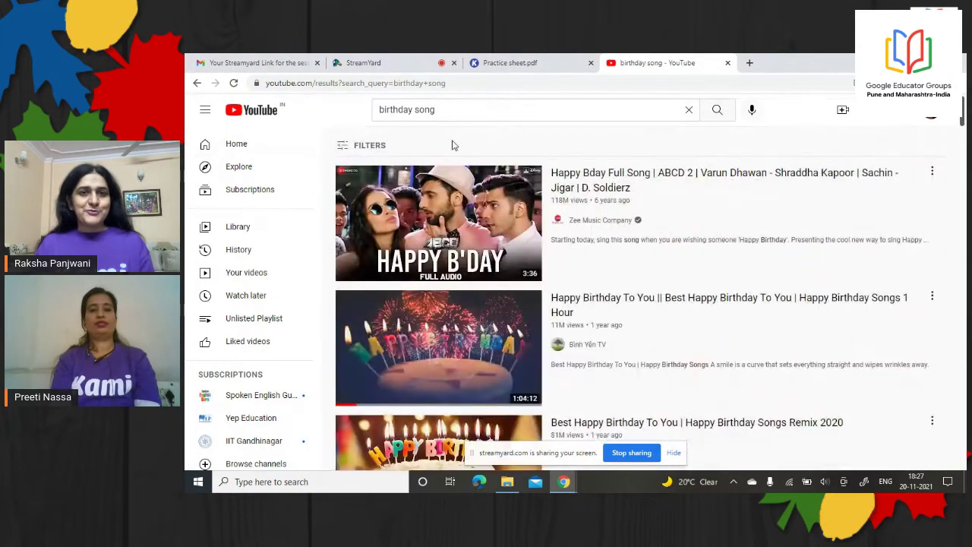
{"action": "left_click", "coordinate": [460, 313]}
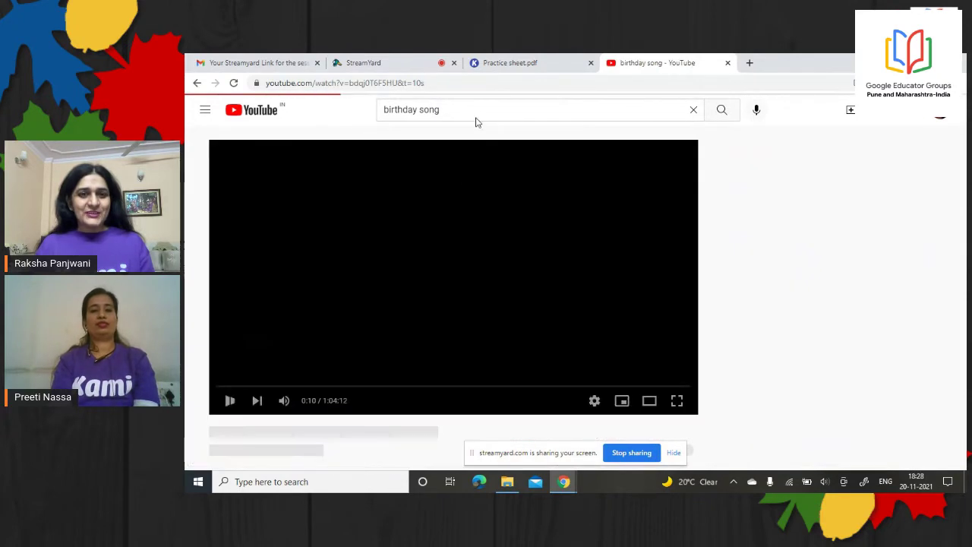
{"action": "left_click", "coordinate": [456, 83]}
{"action": "key", "text": "ctrl+c"}
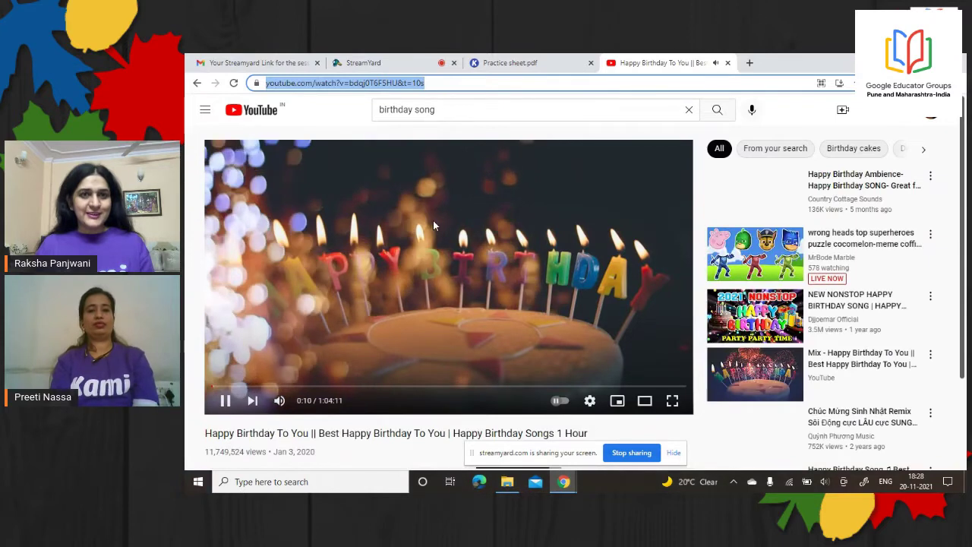
{"action": "left_click", "coordinate": [433, 220]}
{"action": "left_click", "coordinate": [512, 62]}
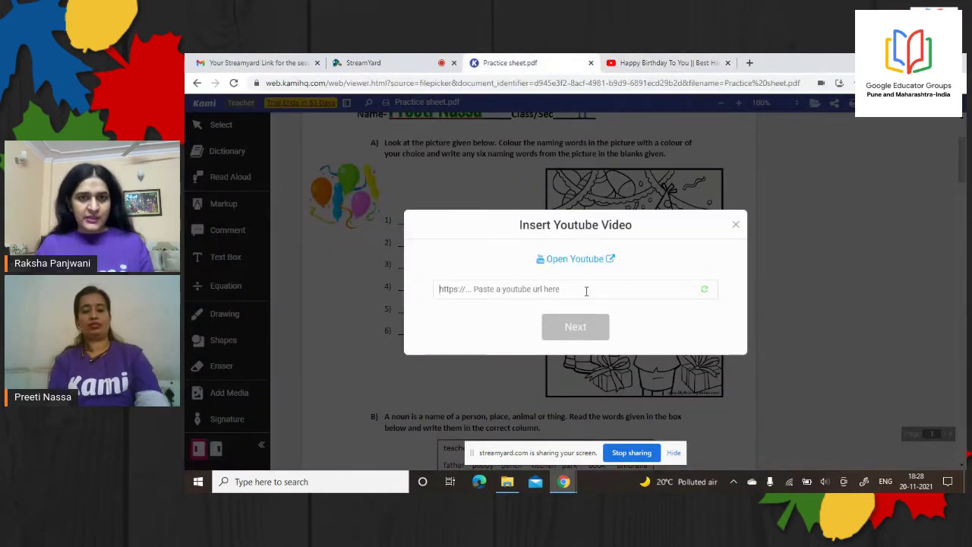
Paste the birthday video link into Insert Youtube Video, raise its start time, and confirm
{"action": "key", "text": "ctrl+v"}
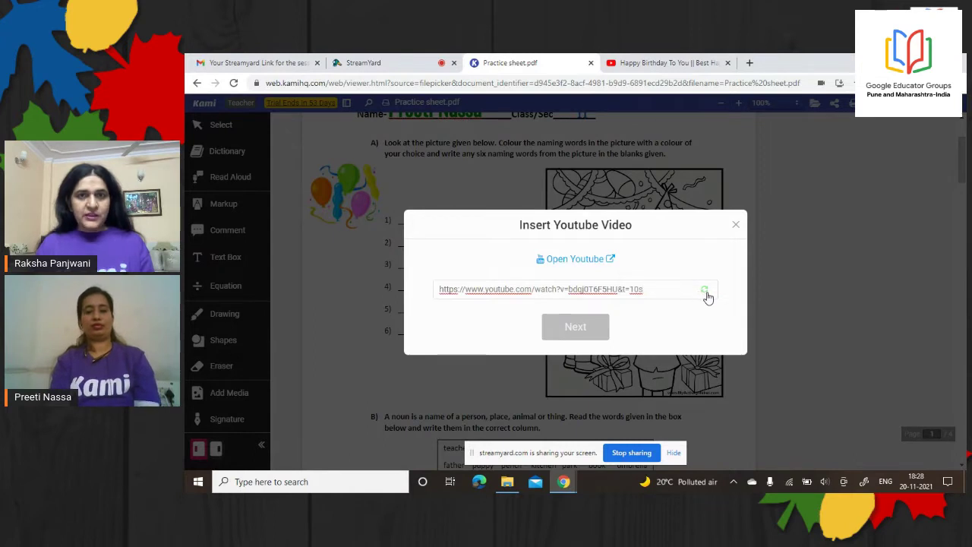
{"action": "left_click", "coordinate": [706, 293]}
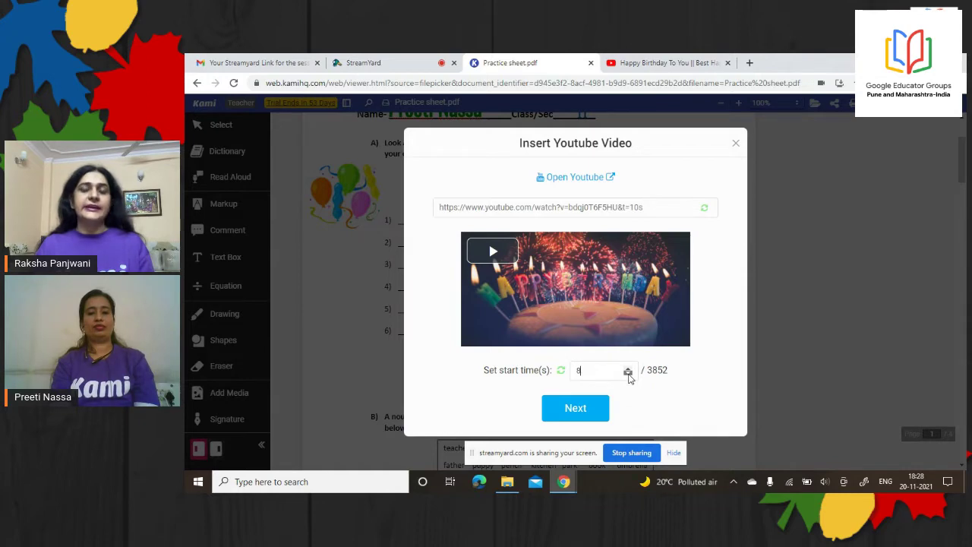
{"action": "left_click", "coordinate": [628, 368]}
{"action": "left_click", "coordinate": [628, 367]}
{"action": "left_click", "coordinate": [628, 367]}
{"action": "left_click", "coordinate": [628, 368]}
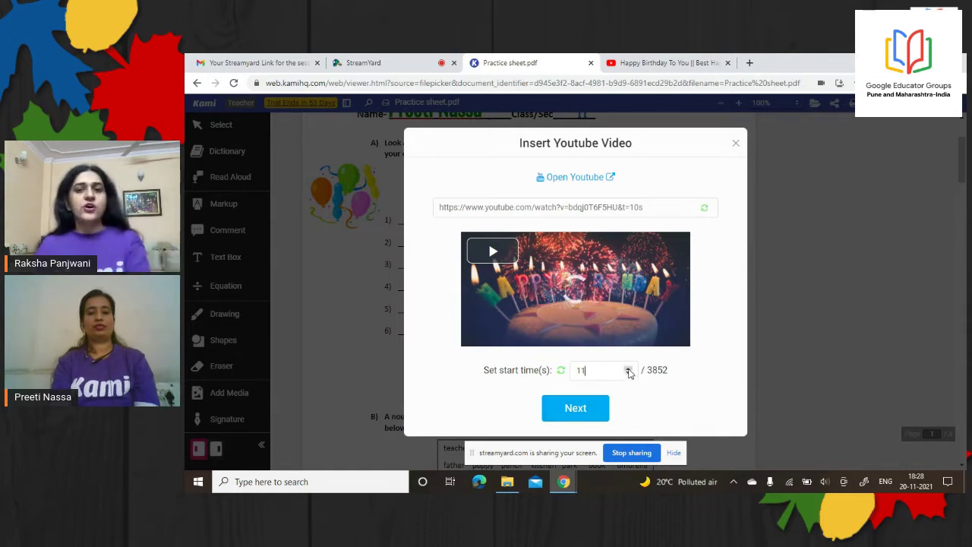
{"action": "left_click", "coordinate": [575, 411]}
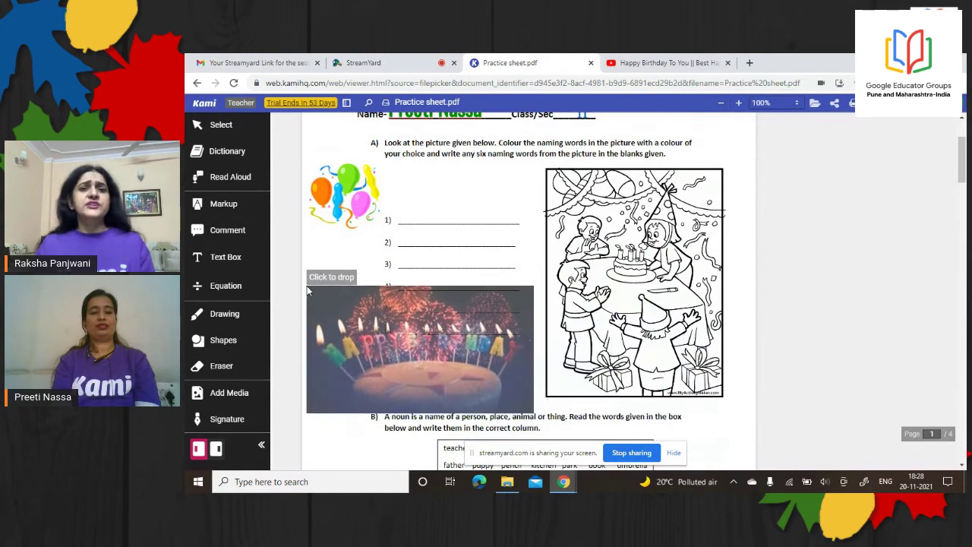
Drop the video beside question A's blanks, shrink it to a thumbnail, and move it lower
{"action": "left_click", "coordinate": [307, 287]}
{"action": "left_click", "coordinate": [519, 383]}
{"action": "left_click", "coordinate": [532, 415]}
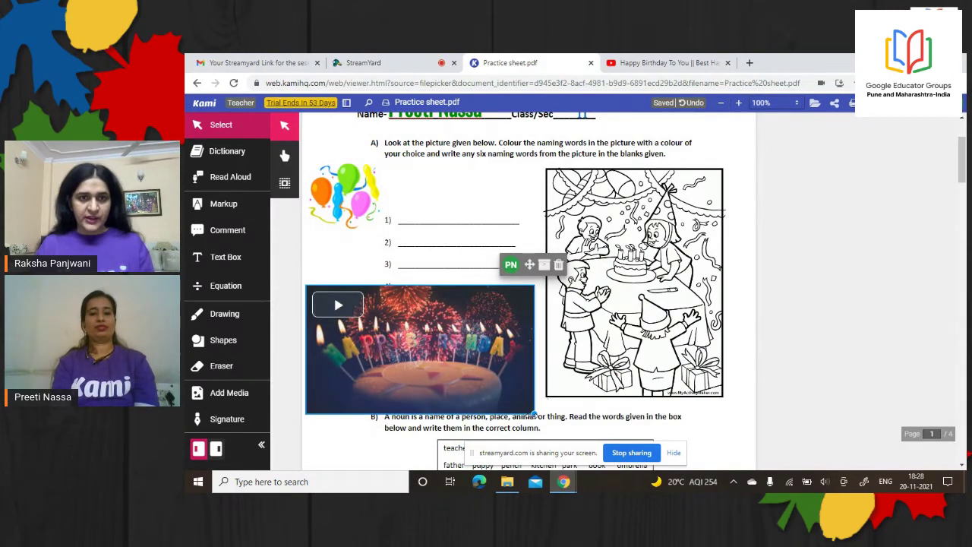
{"action": "left_click_drag", "start_coordinate": [534, 415], "coordinate": [439, 361]}
{"action": "left_click", "coordinate": [400, 351]}
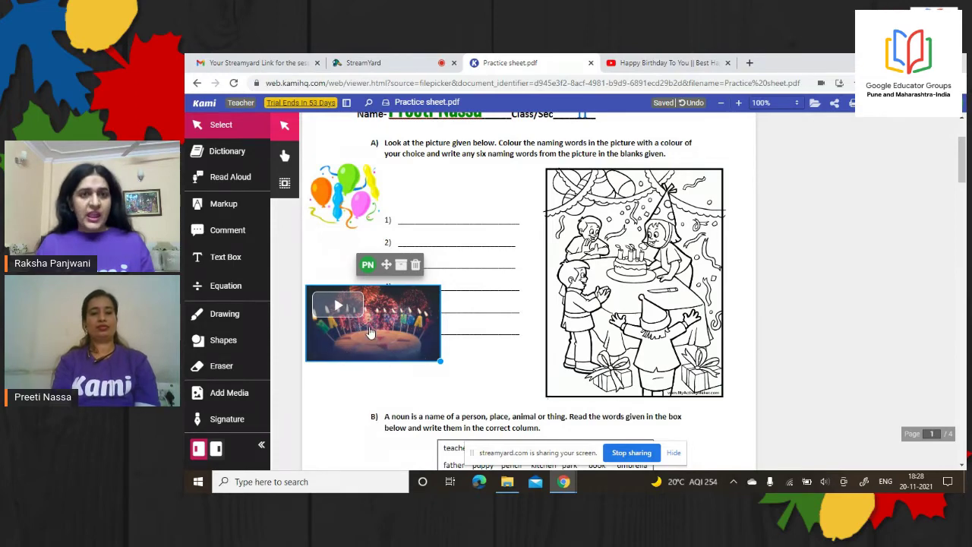
{"action": "left_click_drag", "start_coordinate": [384, 265], "coordinate": [386, 305]}
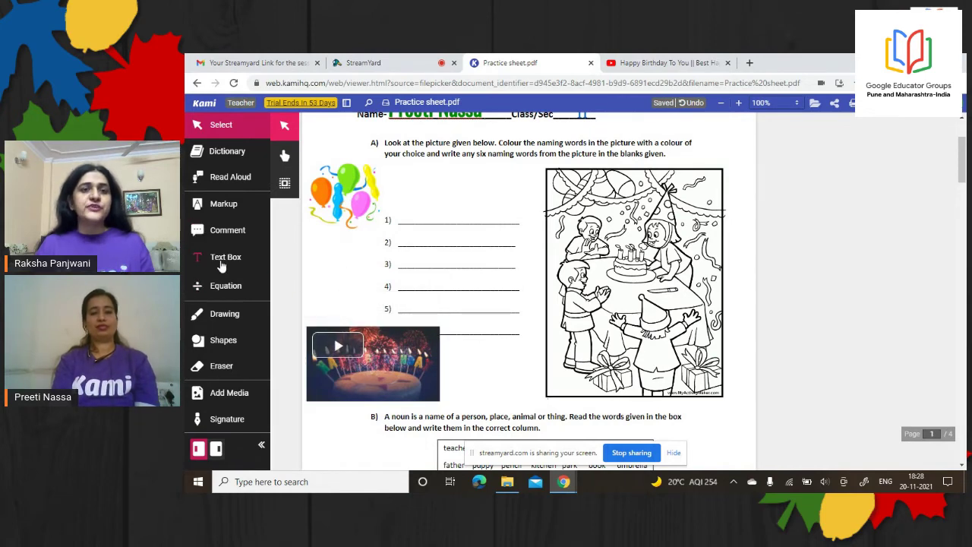
{"action": "left_click", "coordinate": [222, 262]}
Add the text box caption 'Happy birthday to u' beside the embedded video
{"action": "left_click", "coordinate": [448, 354]}
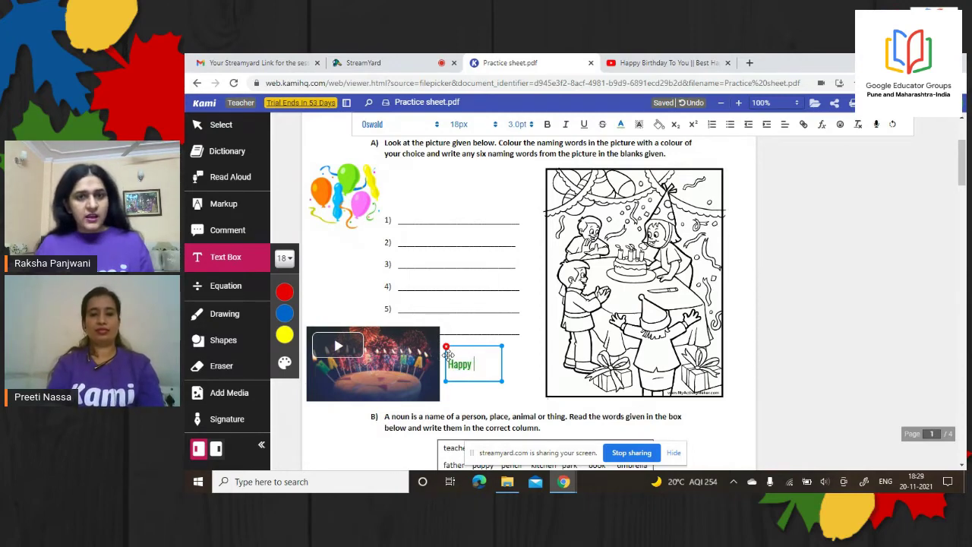
{"action": "type", "text": "Happy birthday to u"}
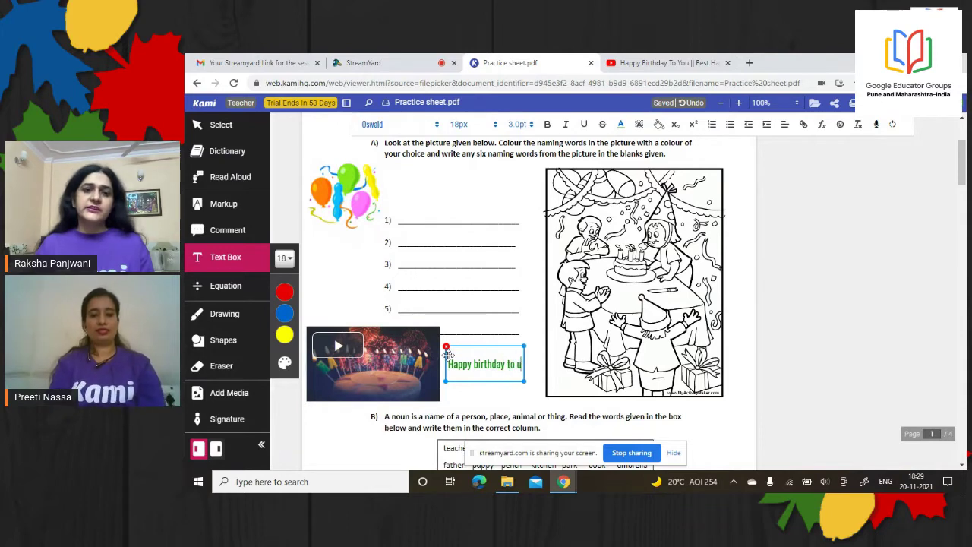
{"action": "left_click", "coordinate": [340, 348]}
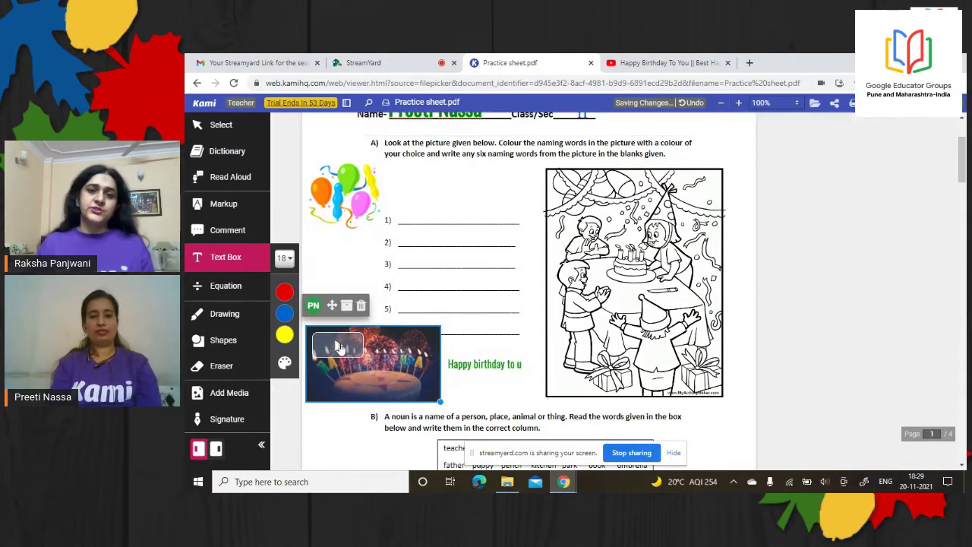
Play the embedded birthday video, then open the Signatures window from Add Media
{"action": "left_click", "coordinate": [339, 347]}
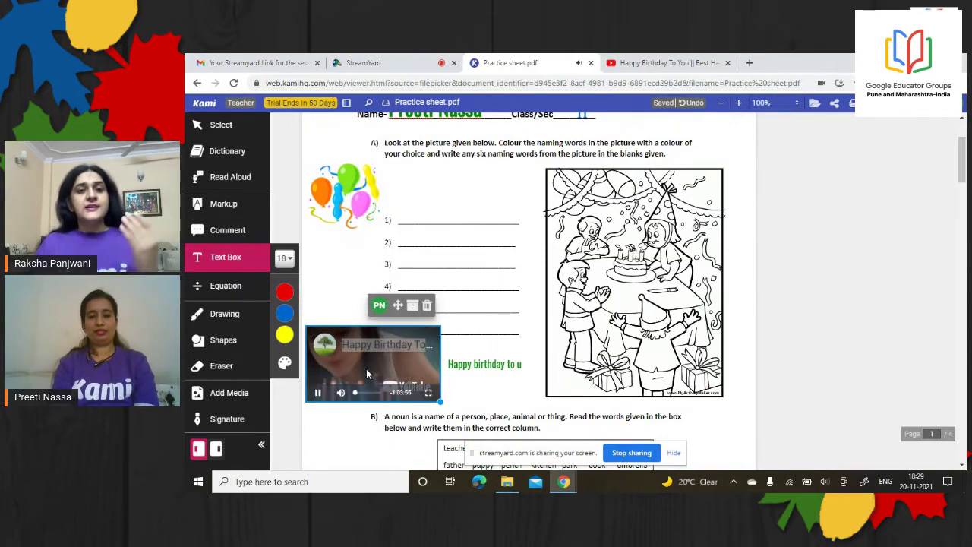
{"action": "left_click", "coordinate": [318, 390]}
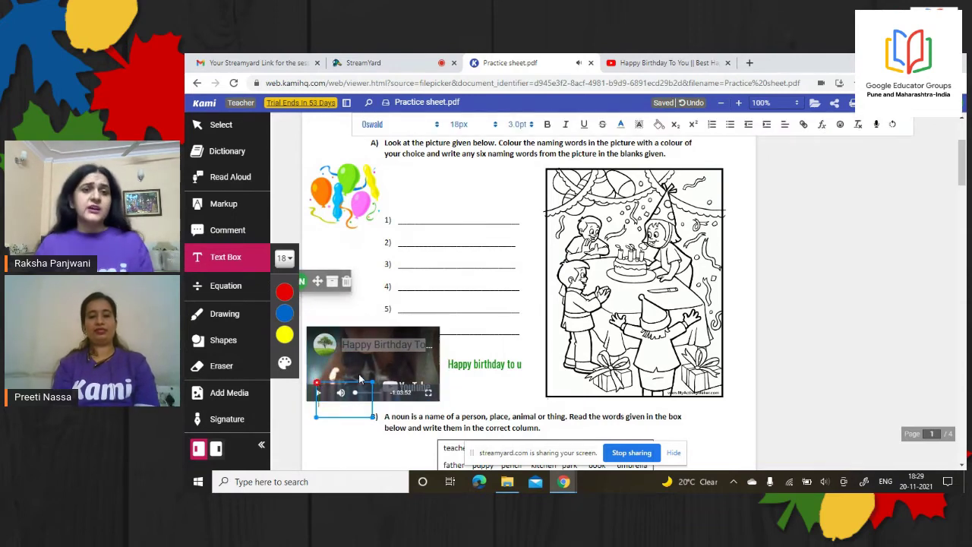
{"action": "left_click", "coordinate": [245, 395]}
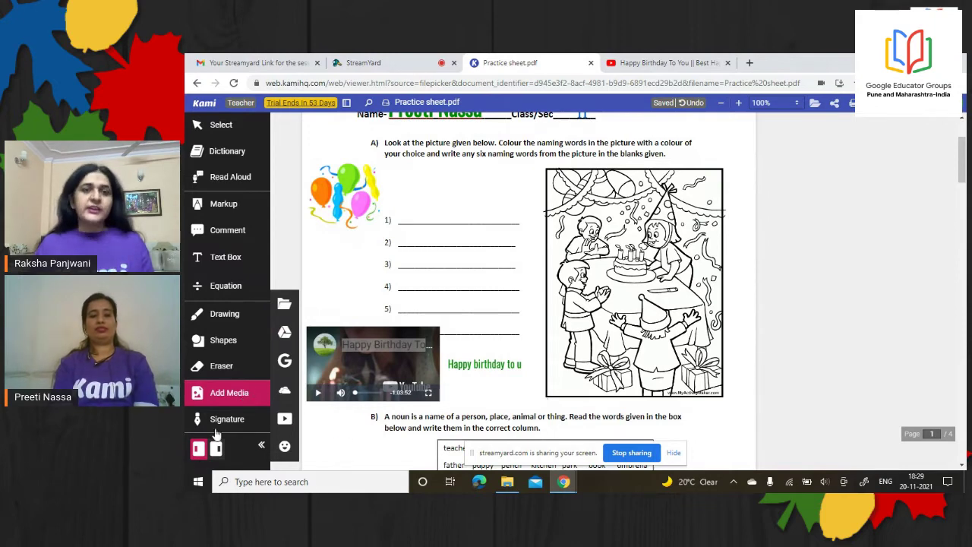
{"action": "left_click", "coordinate": [224, 420]}
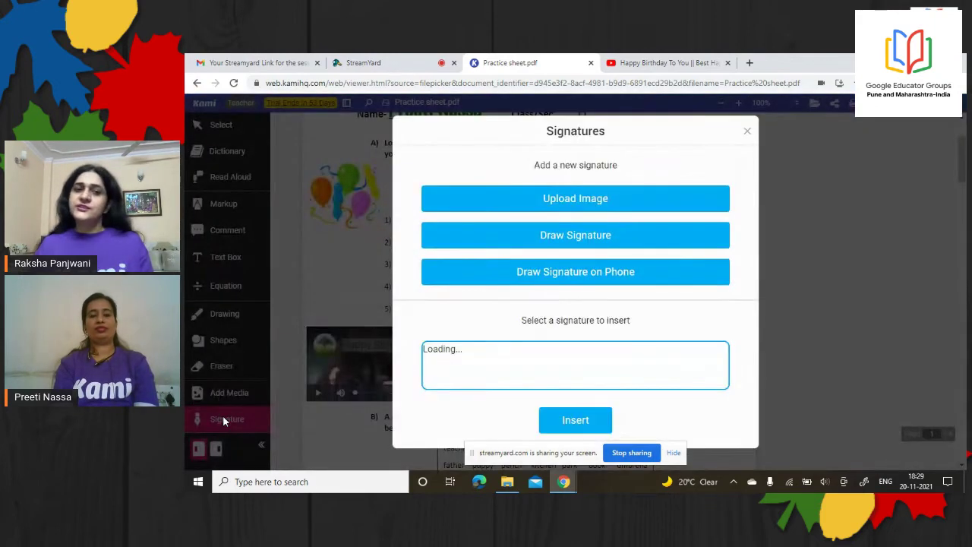
Place the corgi A+ sticker beside section B's noun exercise, nudge it, and enlarge it
{"action": "left_click", "coordinate": [747, 131]}
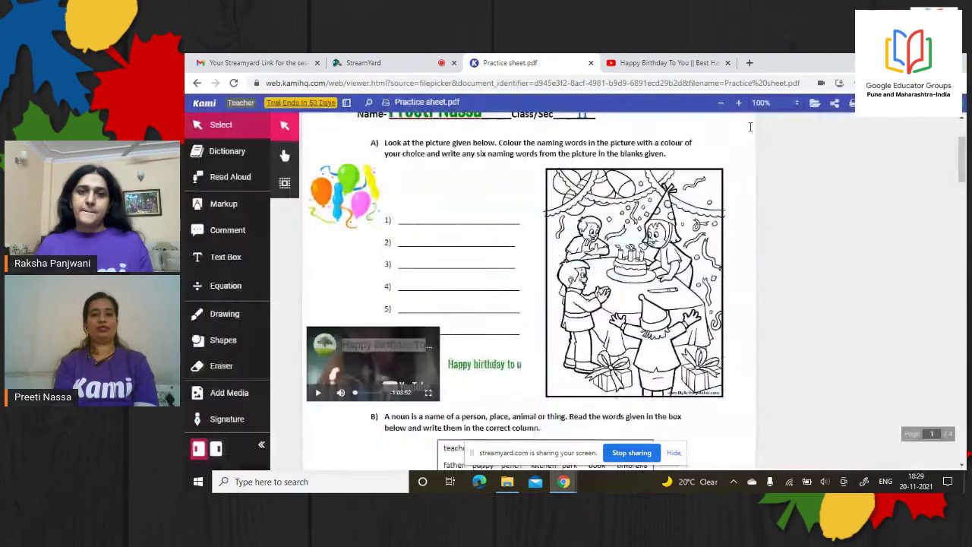
{"action": "left_click", "coordinate": [244, 396]}
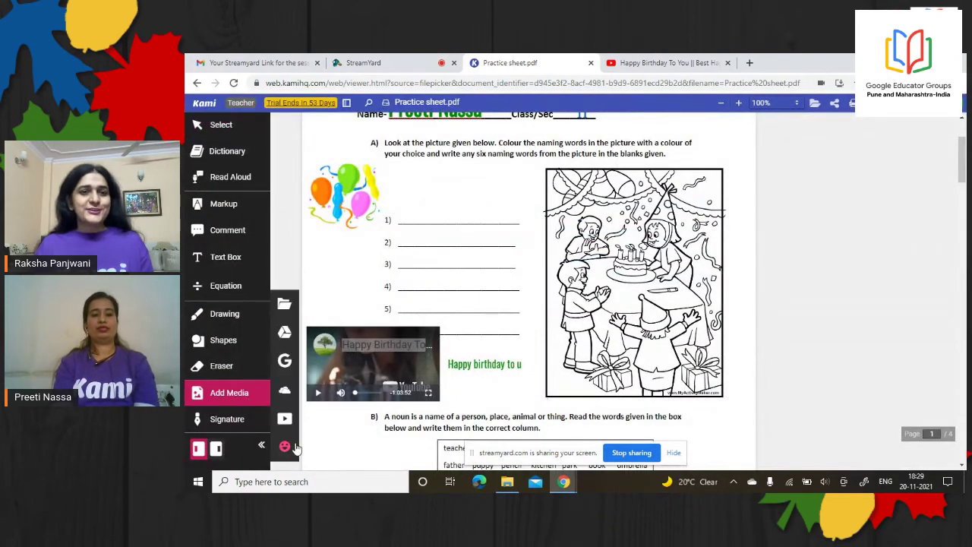
{"action": "left_click", "coordinate": [289, 447]}
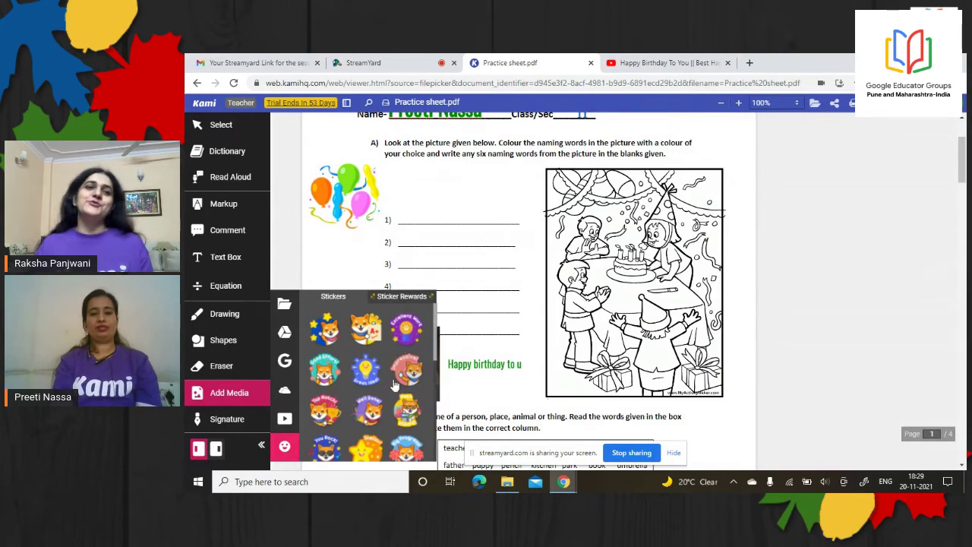
{"action": "left_click", "coordinate": [374, 334]}
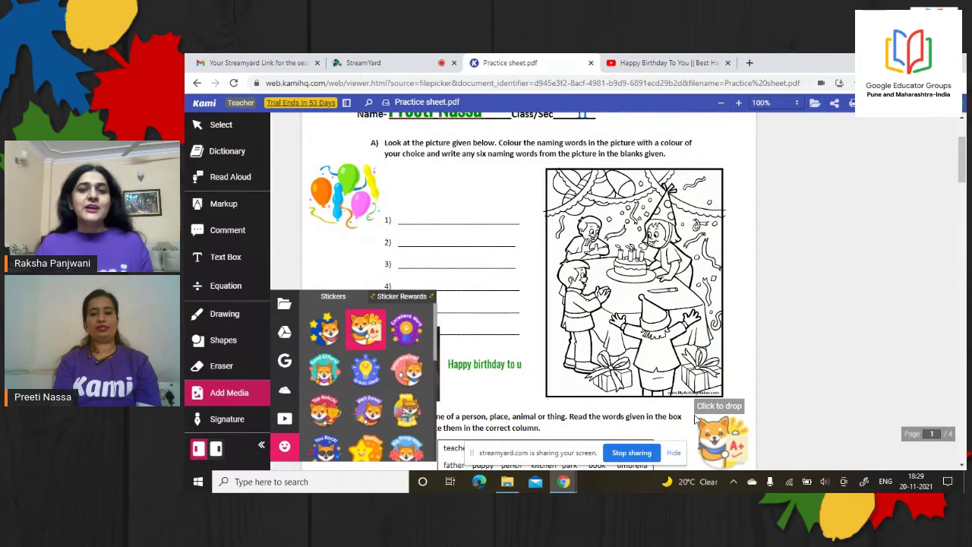
{"action": "left_click", "coordinate": [696, 418]}
{"action": "left_click_drag", "start_coordinate": [961, 158], "coordinate": [963, 173]}
{"action": "left_click", "coordinate": [705, 336]}
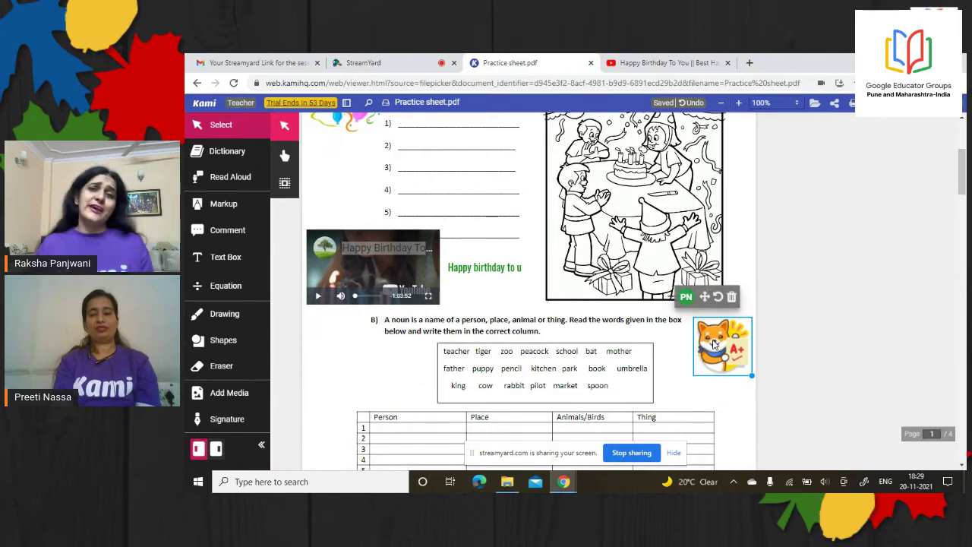
{"action": "left_click_drag", "start_coordinate": [714, 343], "coordinate": [708, 334]}
{"action": "left_click", "coordinate": [742, 367]}
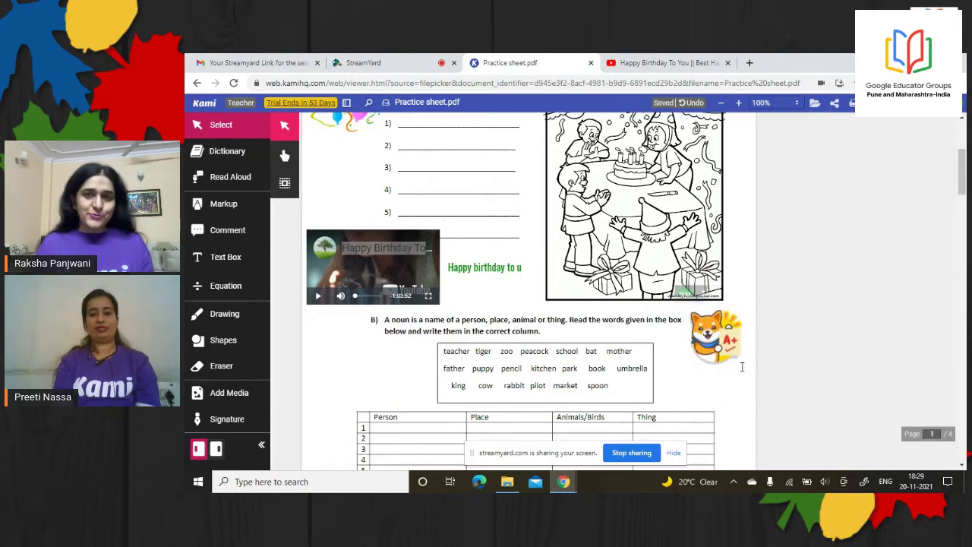
{"action": "left_click_drag", "start_coordinate": [745, 367], "coordinate": [726, 344]}
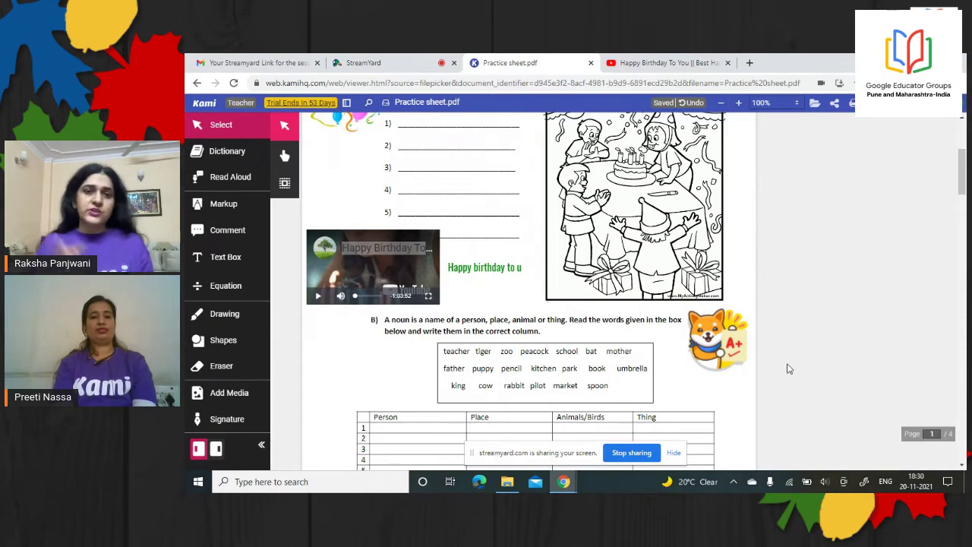
{"action": "mouse_move", "coordinate": [461, 267]}
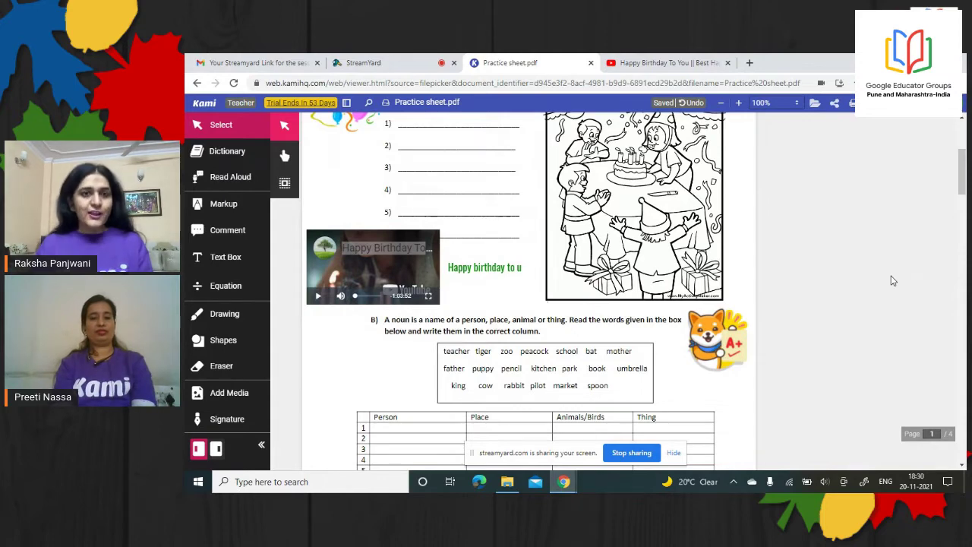
Delete the saved signature in the Signatures window, cancelling an image upload attempt
{"action": "left_click", "coordinate": [228, 424]}
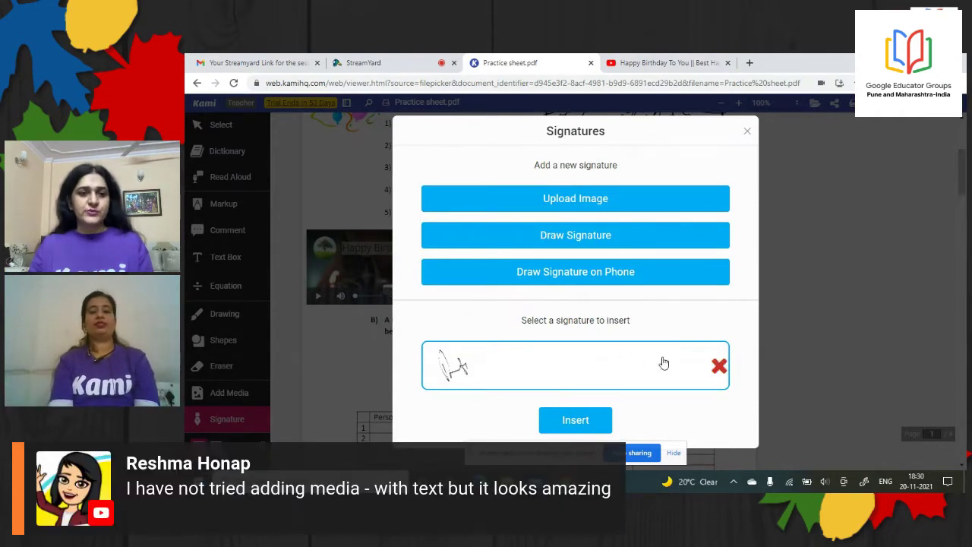
{"action": "left_click", "coordinate": [720, 368]}
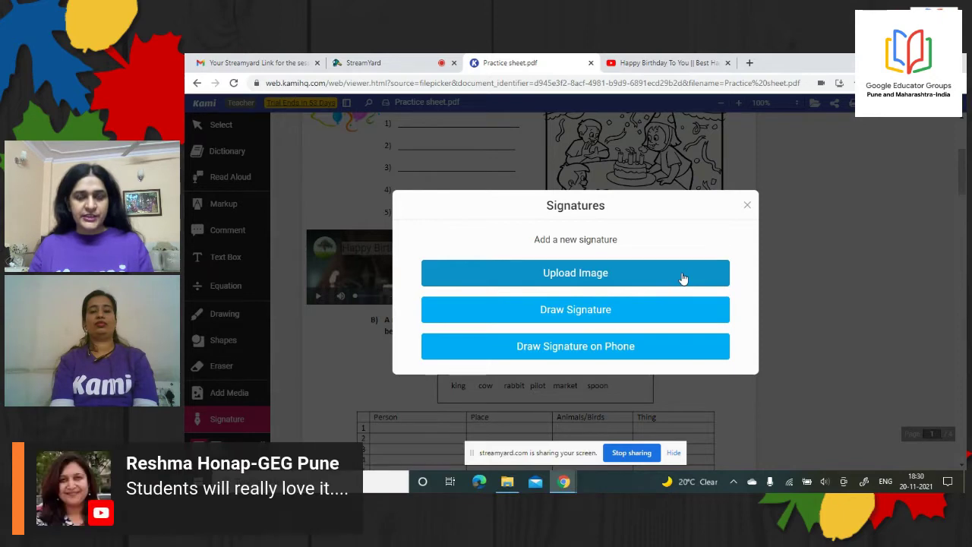
{"action": "left_click", "coordinate": [629, 282]}
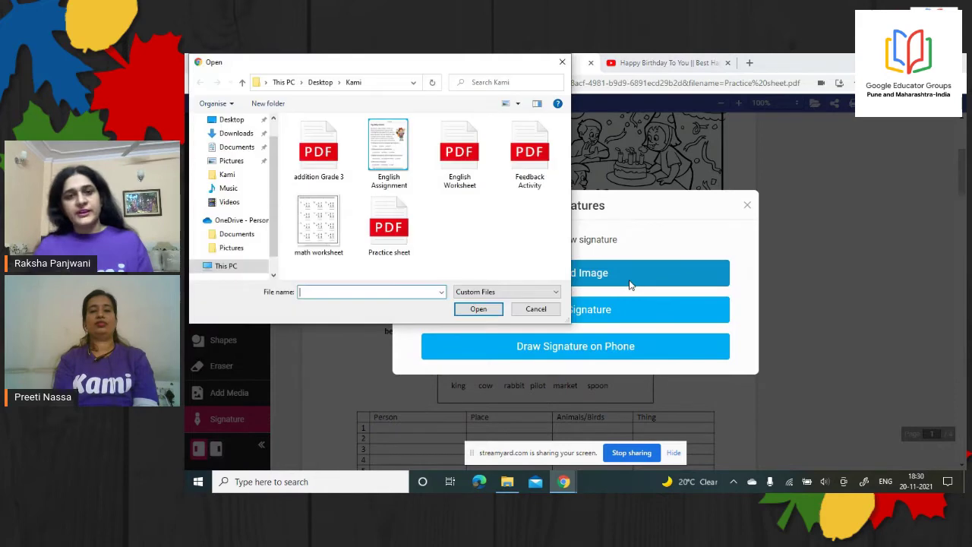
{"action": "left_click", "coordinate": [536, 310]}
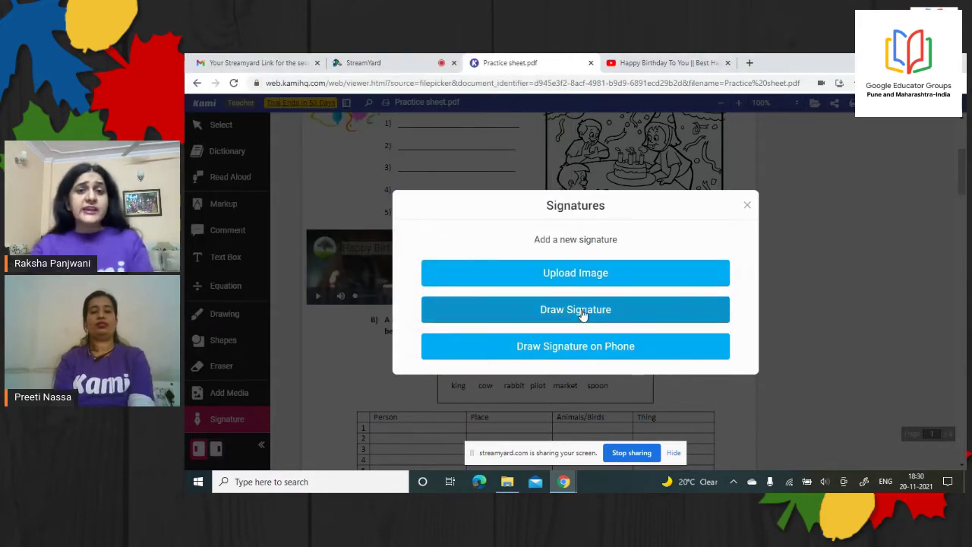
Draw a new handwritten signature on the canvas, save it, and insert it
{"action": "left_click", "coordinate": [583, 313]}
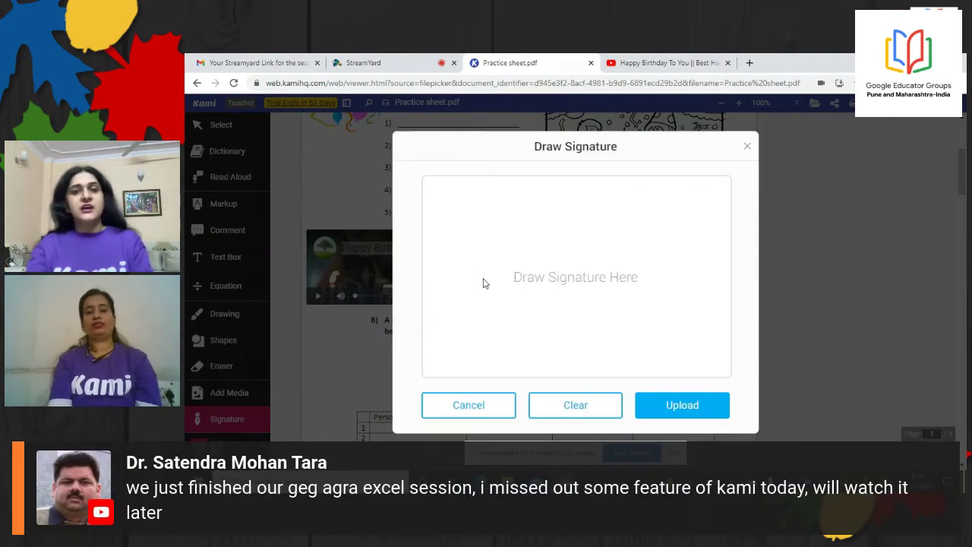
{"action": "mouse_move", "coordinate": [484, 284]}
{"action": "left_mouse_down"}
{"action": "mouse_move", "coordinate": [481, 218]}
{"action": "mouse_move", "coordinate": [488, 255]}
{"action": "mouse_move", "coordinate": [541, 283]}
{"action": "mouse_move", "coordinate": [544, 264]}
{"action": "mouse_move", "coordinate": [562, 266]}
{"action": "left_mouse_up"}
{"action": "mouse_move", "coordinate": [557, 229]}
{"action": "left_mouse_down"}
{"action": "mouse_move", "coordinate": [571, 266]}
{"action": "mouse_move", "coordinate": [561, 278]}
{"action": "mouse_move", "coordinate": [589, 265]}
{"action": "mouse_move", "coordinate": [595, 243]}
{"action": "mouse_move", "coordinate": [591, 282]}
{"action": "left_mouse_up"}
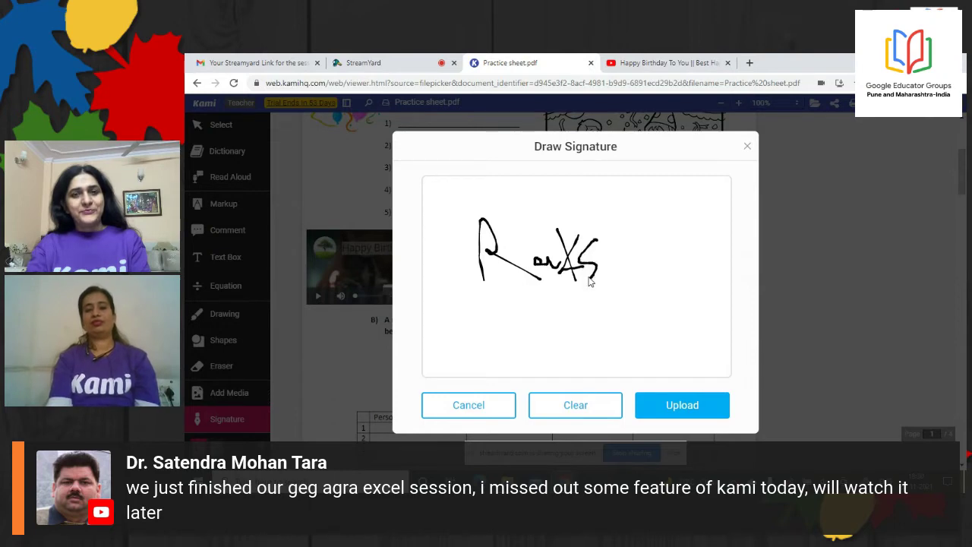
{"action": "mouse_move", "coordinate": [600, 220]}
{"action": "left_mouse_down"}
{"action": "mouse_move", "coordinate": [632, 264]}
{"action": "mouse_move", "coordinate": [668, 232]}
{"action": "mouse_move", "coordinate": [697, 228]}
{"action": "left_mouse_up"}
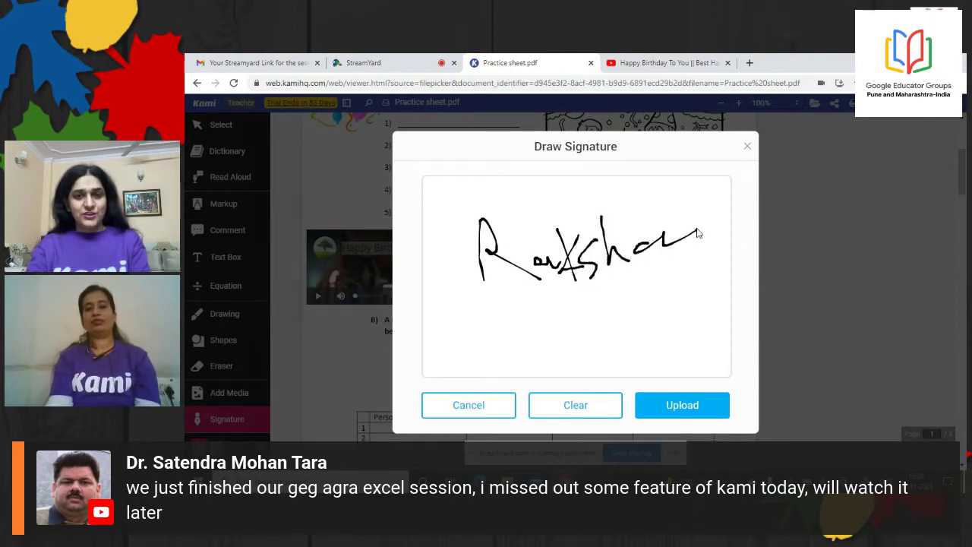
{"action": "left_click", "coordinate": [672, 406]}
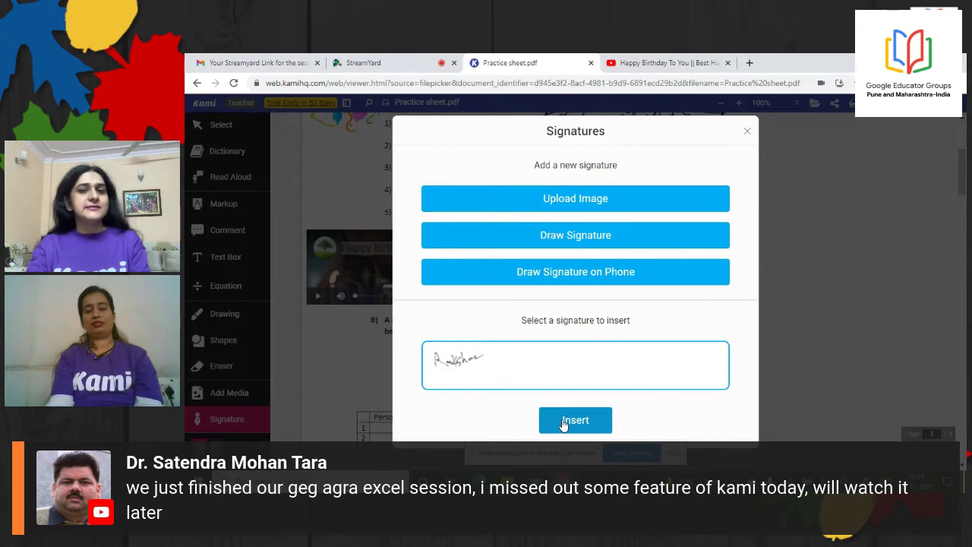
{"action": "left_click", "coordinate": [575, 420]}
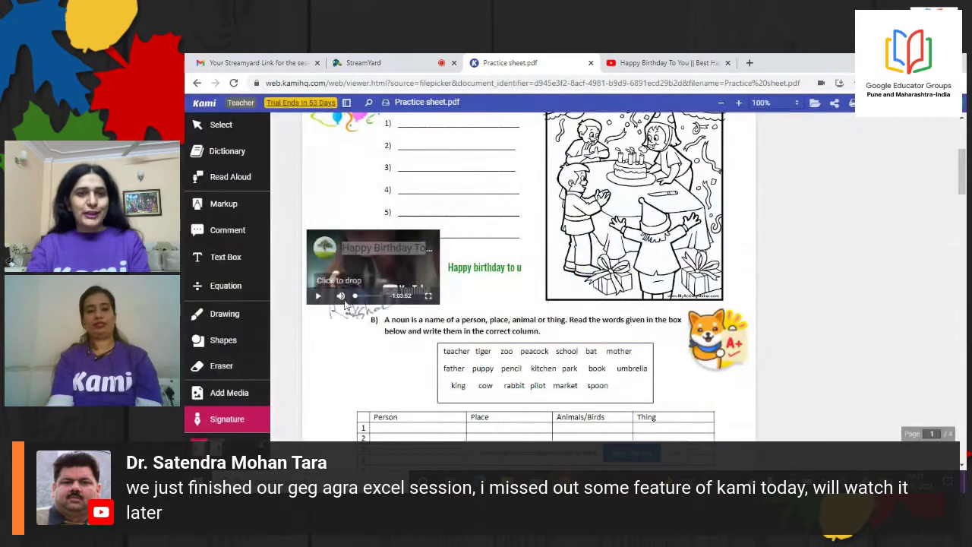
Place the signature below the video, shift it slightly up-left, then briefly visit the StreamYard tab
{"action": "left_click", "coordinate": [332, 364]}
{"action": "left_click", "coordinate": [310, 394]}
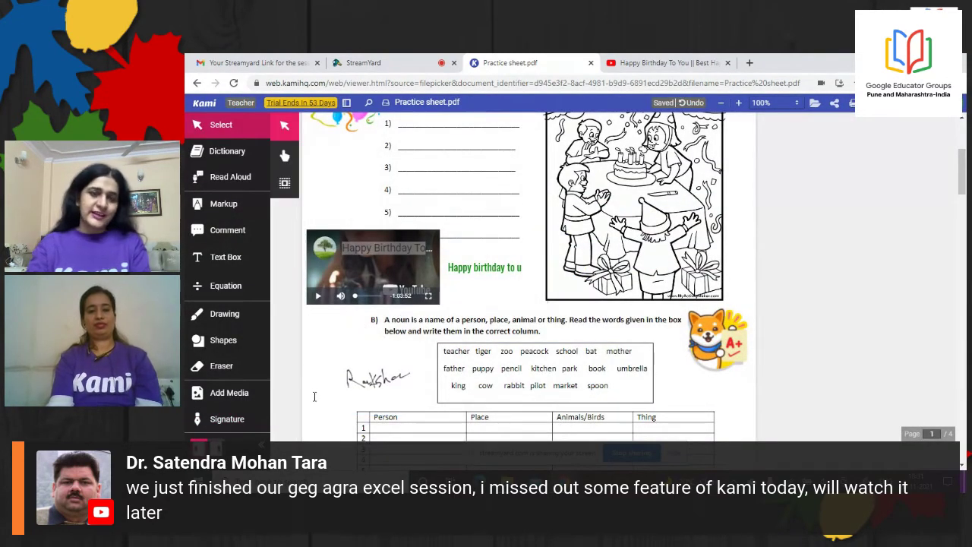
{"action": "left_click", "coordinate": [355, 371]}
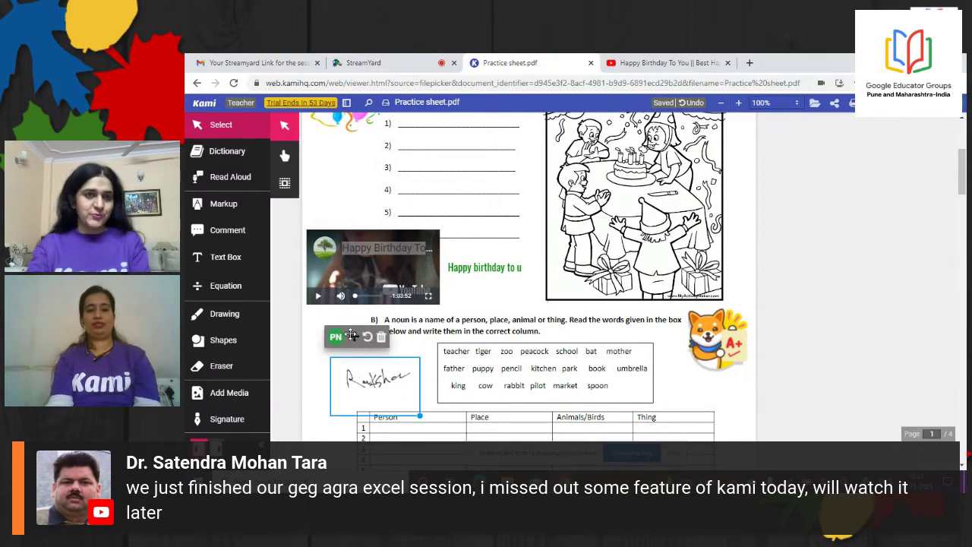
{"action": "left_click_drag", "start_coordinate": [354, 337], "coordinate": [334, 332]}
{"action": "left_click", "coordinate": [300, 395]}
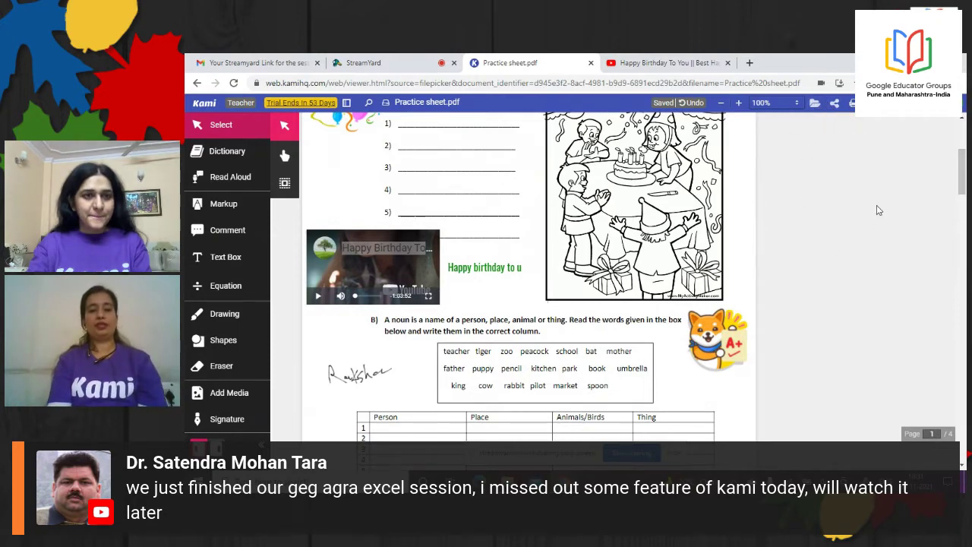
{"action": "left_click", "coordinate": [370, 64]}
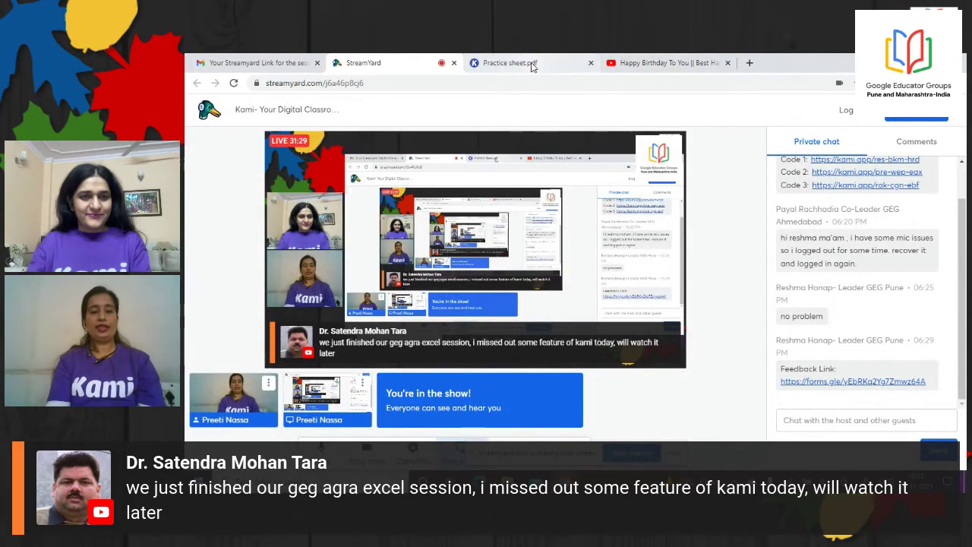
{"action": "left_click", "coordinate": [532, 64]}
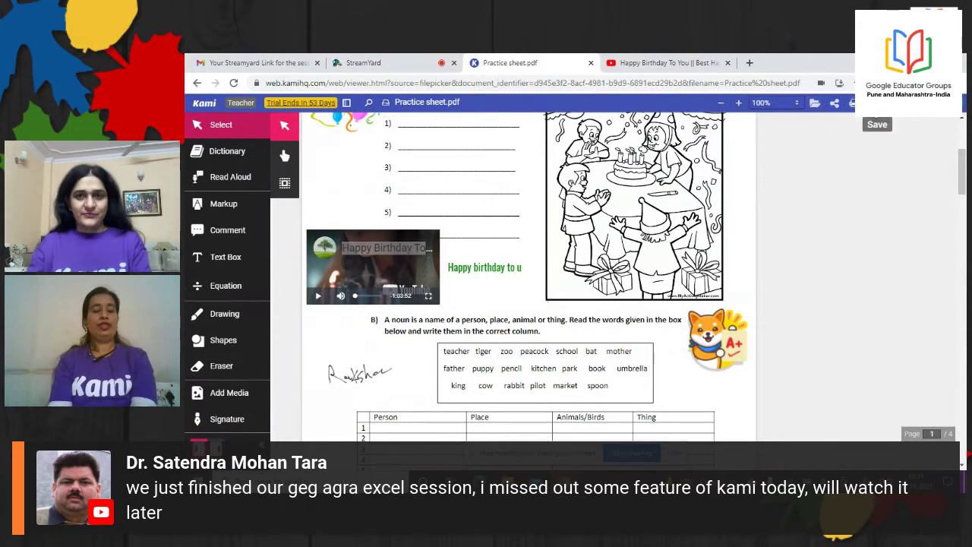
Confirm Kami Cloud Sync shows all changes saved, then select the document title for renaming
{"action": "left_click", "coordinate": [876, 102]}
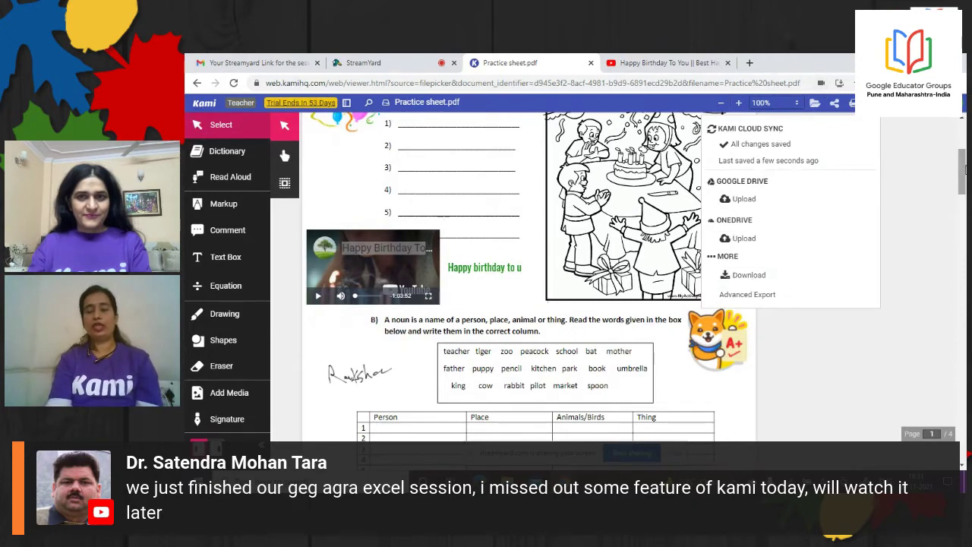
{"action": "mouse_move", "coordinate": [964, 169]}
{"action": "left_mouse_down"}
{"action": "mouse_move", "coordinate": [964, 144]}
{"action": "mouse_move", "coordinate": [964, 174]}
{"action": "mouse_move", "coordinate": [964, 155]}
{"action": "left_mouse_up"}
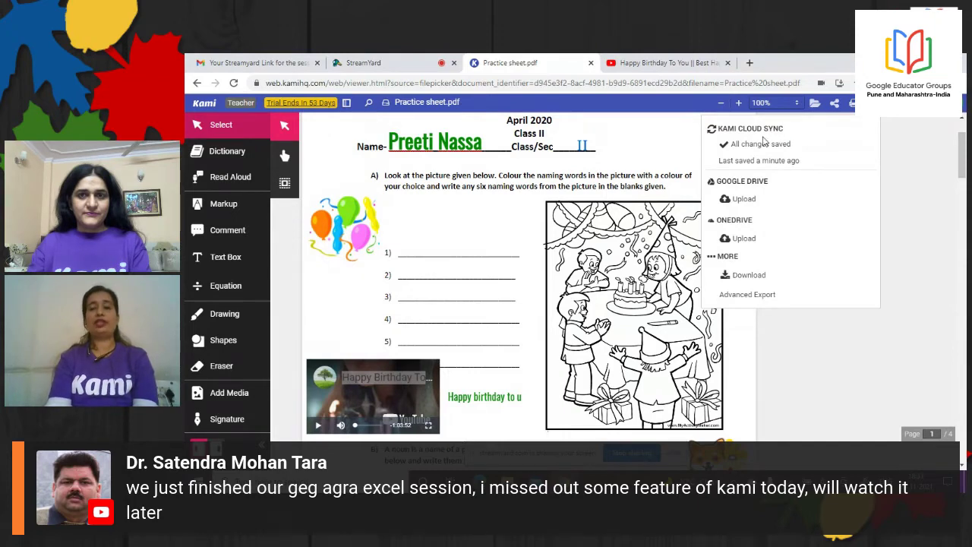
{"action": "left_click", "coordinate": [436, 98]}
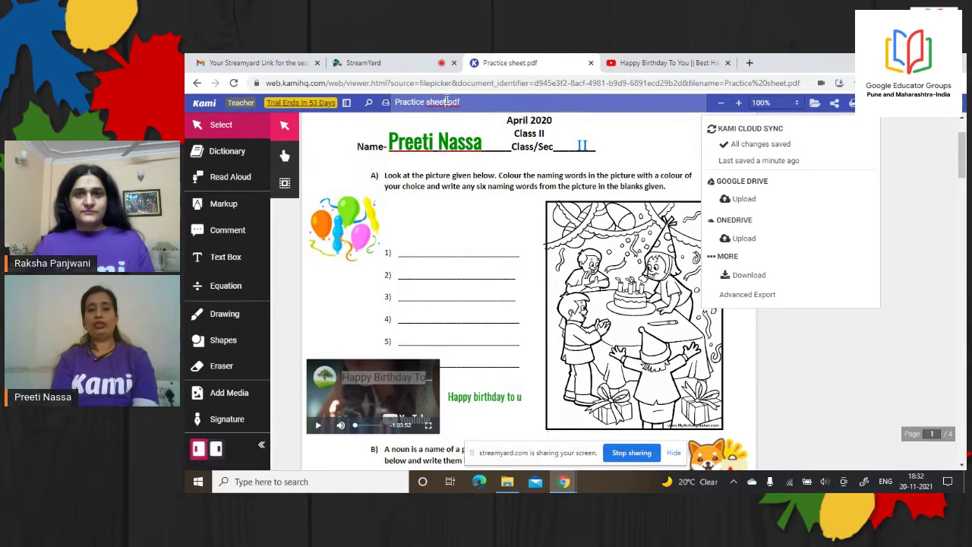
Replace the title 'Practice sheet' with 'Grade II assignment' and confirm the new name
{"action": "key", "text": "BackSpace"}
{"action": "key", "text": "BackSpace"}
{"action": "key", "text": "BackSpace"}
{"action": "key", "text": "BackSpace"}
{"action": "key", "text": "BackSpace"}
{"action": "key", "text": "BackSpace"}
{"action": "key", "text": "BackSpace"}
{"action": "key", "text": "BackSpace"}
{"action": "key", "text": "BackSpace"}
{"action": "key", "text": "BackSpace"}
{"action": "key", "text": "BackSpace"}
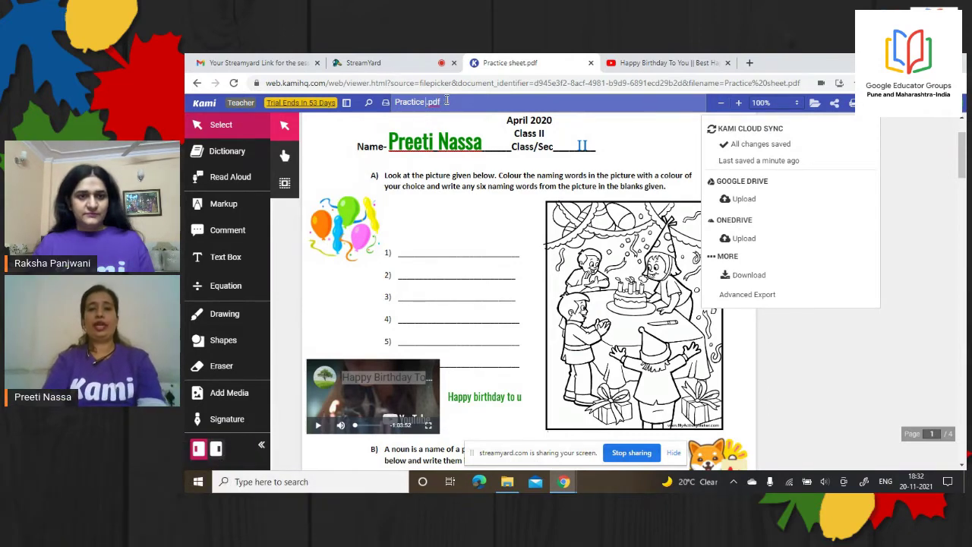
{"action": "key", "text": "BackSpace"}
{"action": "key", "text": "BackSpace"}
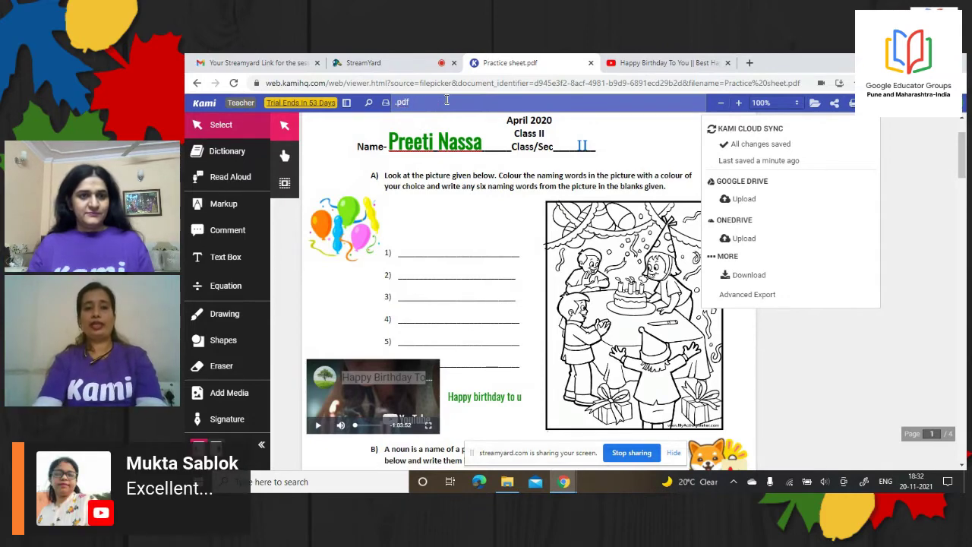
{"action": "type", "text": "Grade"}
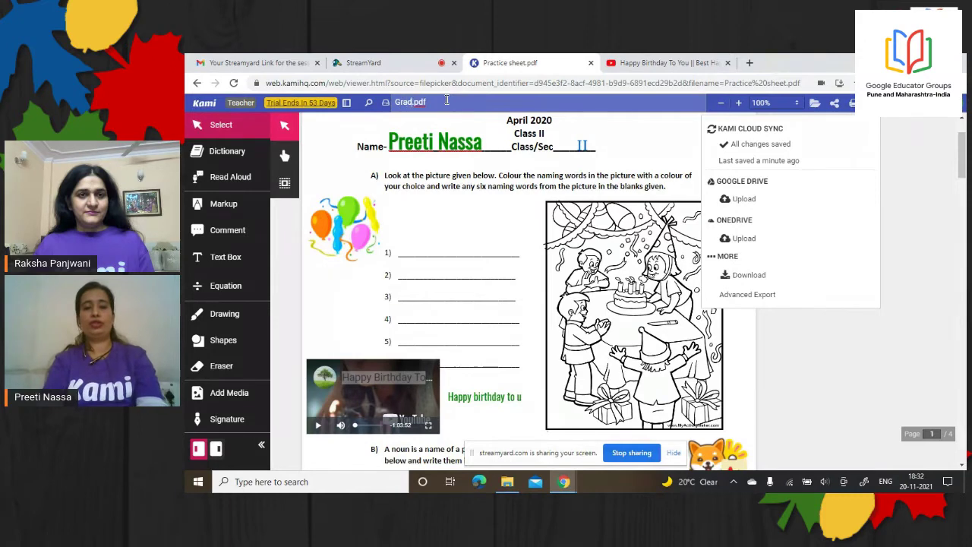
{"action": "type", "text": " II"}
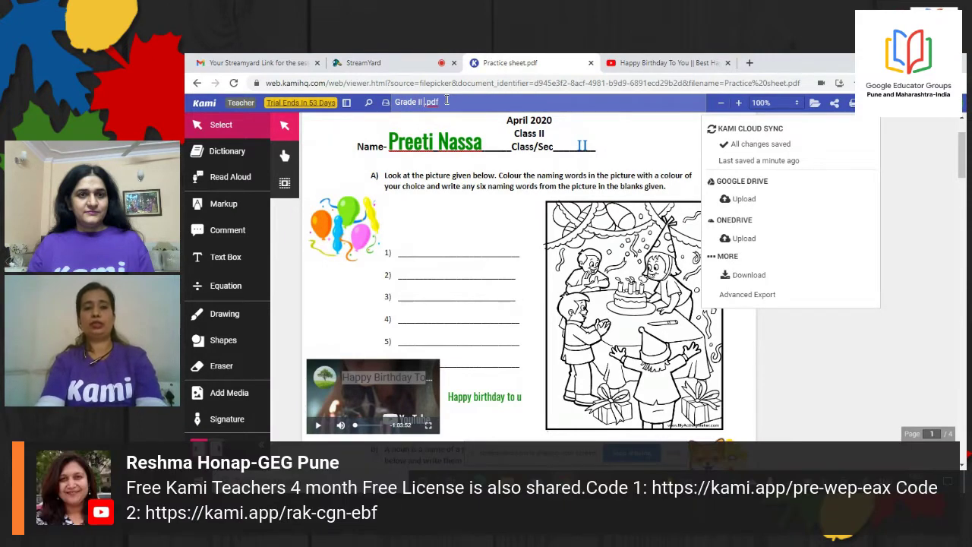
{"action": "type", "text": " assignment"}
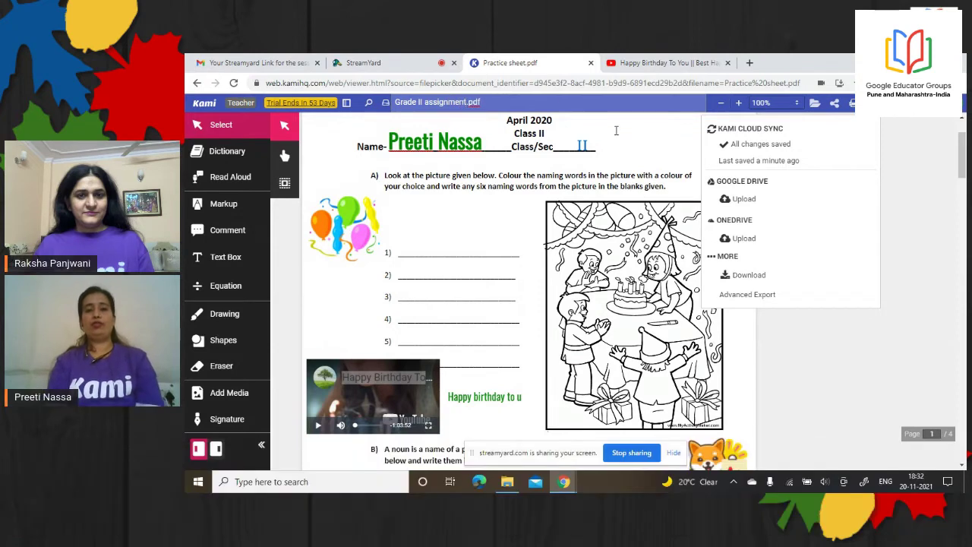
{"action": "left_click", "coordinate": [468, 128]}
{"action": "key", "text": "Escape"}
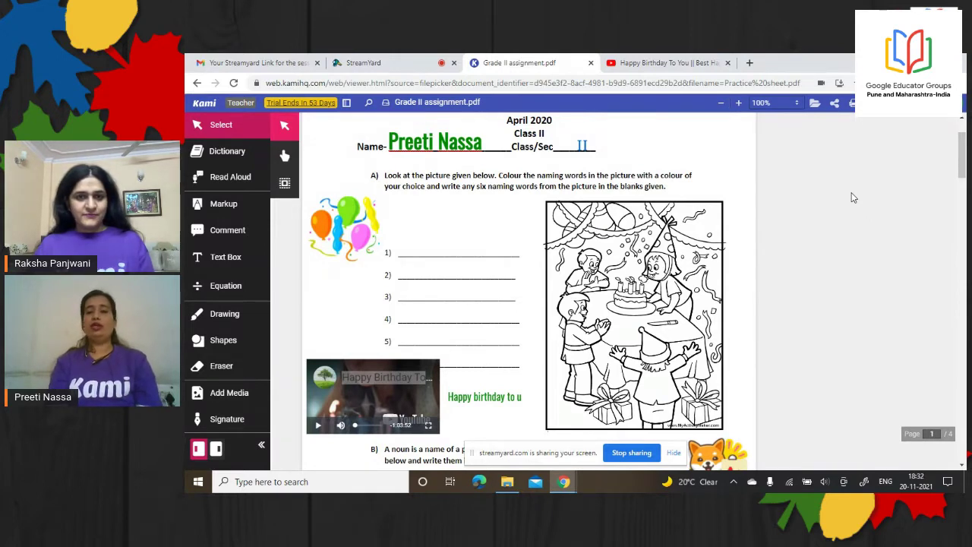
Upload Grade II assignment.pdf to Google Drive with anyone-with-the-link Editor access and copy the link
{"action": "left_click", "coordinate": [835, 104]}
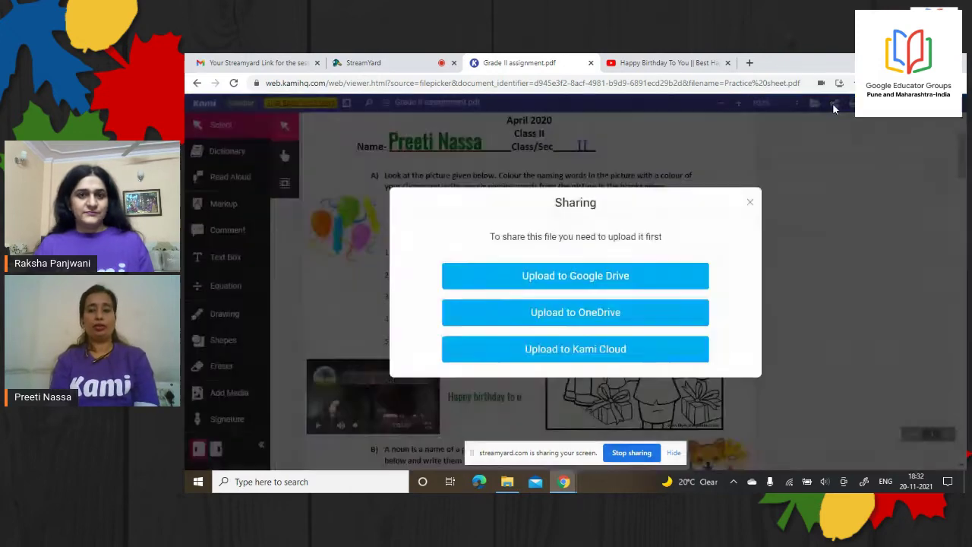
{"action": "left_click", "coordinate": [617, 280]}
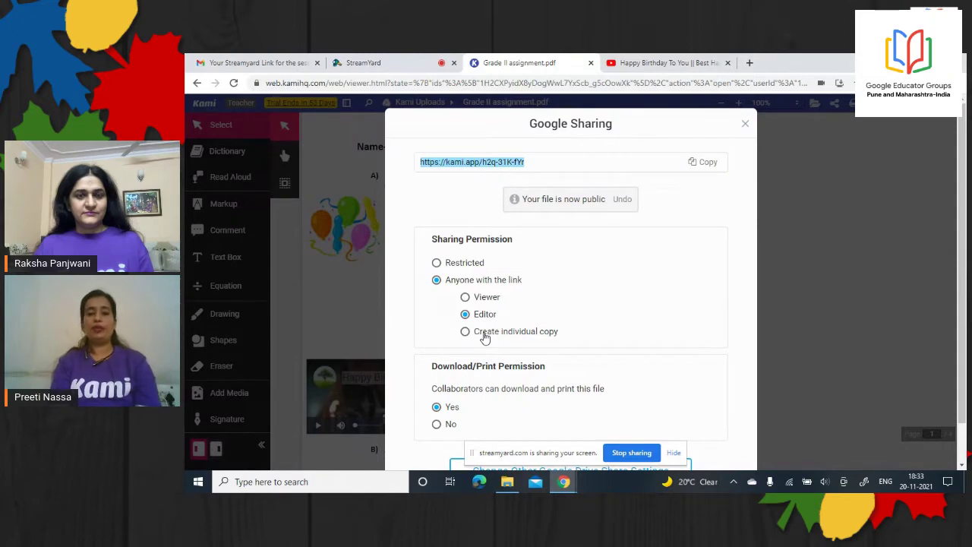
{"action": "left_click", "coordinate": [466, 332]}
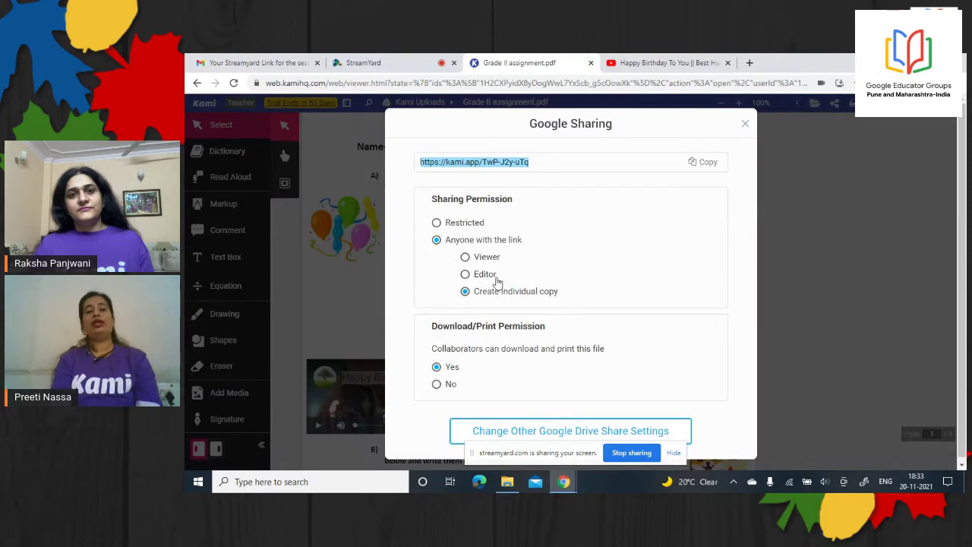
{"action": "left_click", "coordinate": [466, 274]}
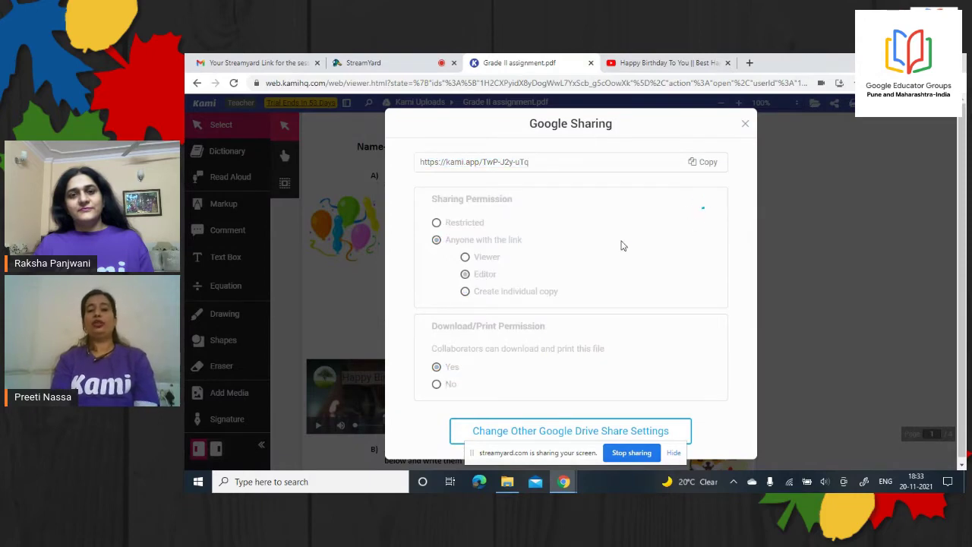
{"action": "left_click", "coordinate": [707, 164]}
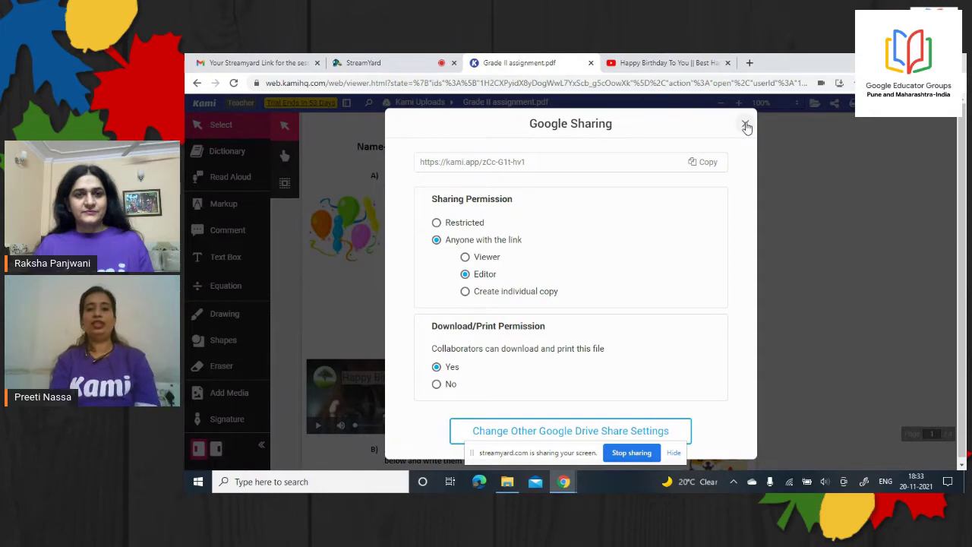
{"action": "left_click", "coordinate": [745, 125]}
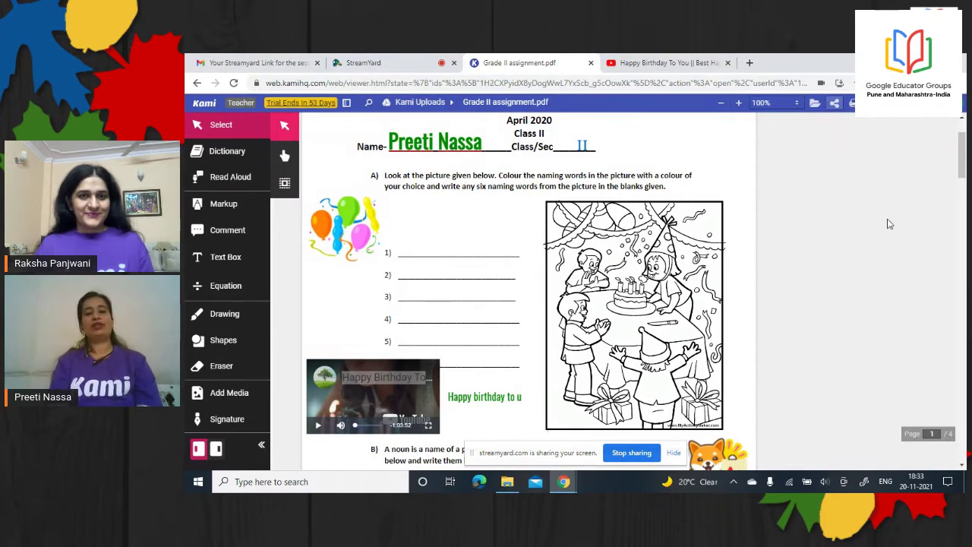
{"action": "left_click", "coordinate": [815, 104]}
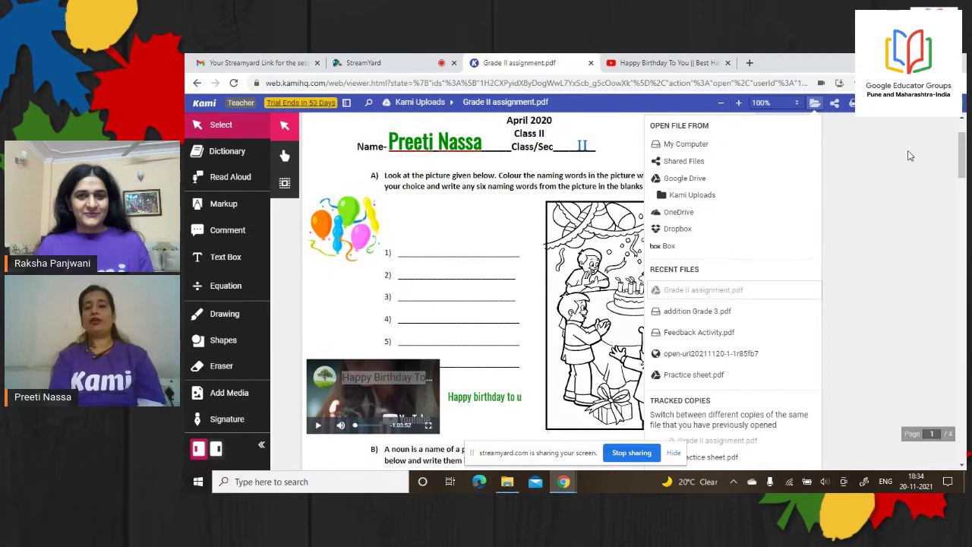
{"action": "scroll", "coordinate": [964, 171], "scroll_direction": "down", "scroll_amount": 2}
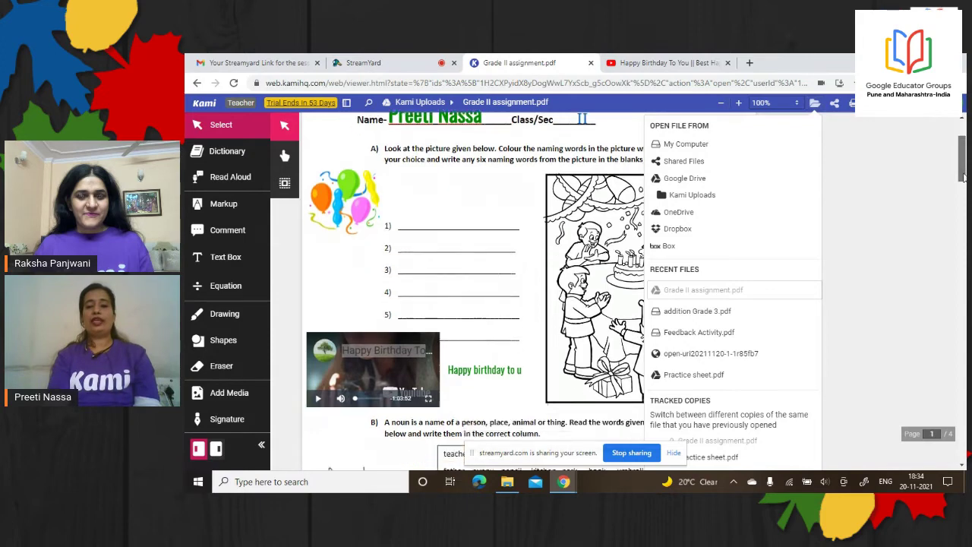
{"action": "scroll", "coordinate": [963, 170], "scroll_direction": "up", "scroll_amount": 2}
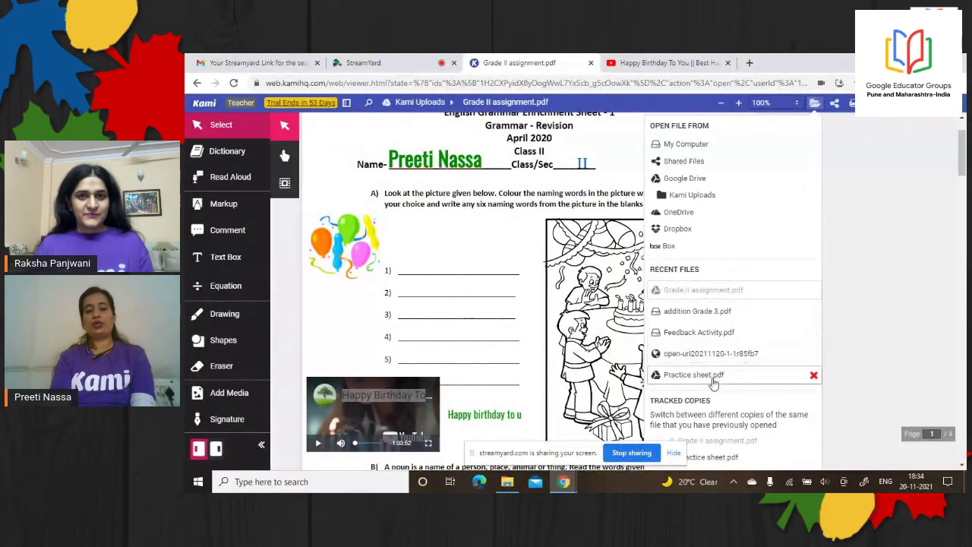
{"action": "left_click", "coordinate": [851, 166]}
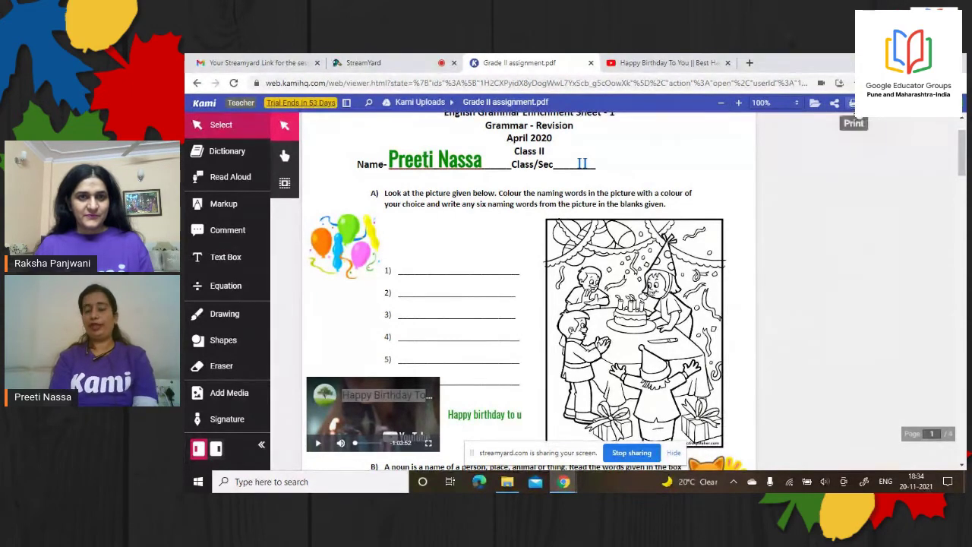
Try printing With Annotations and Original, cancel both, then bring up the Download export dialog
{"action": "left_click", "coordinate": [861, 116]}
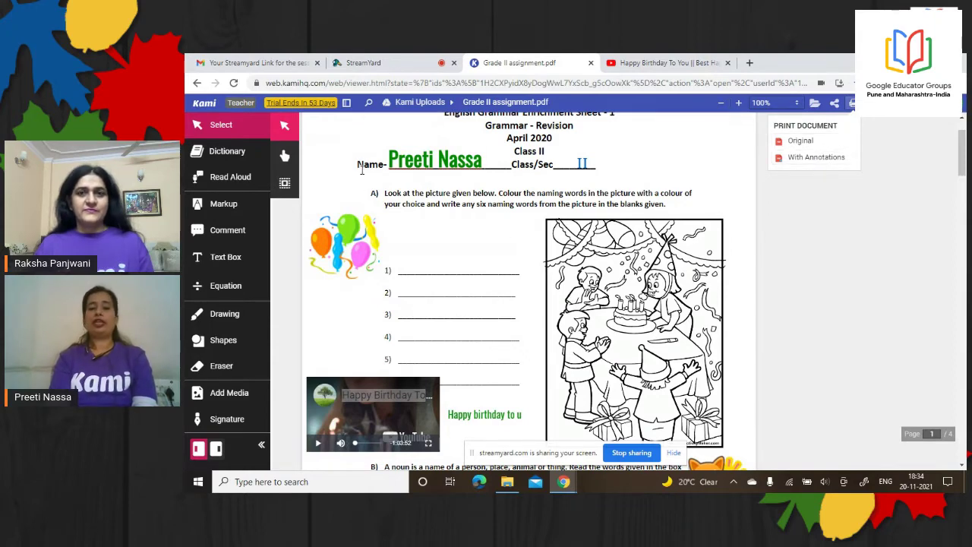
{"action": "left_click", "coordinate": [806, 159]}
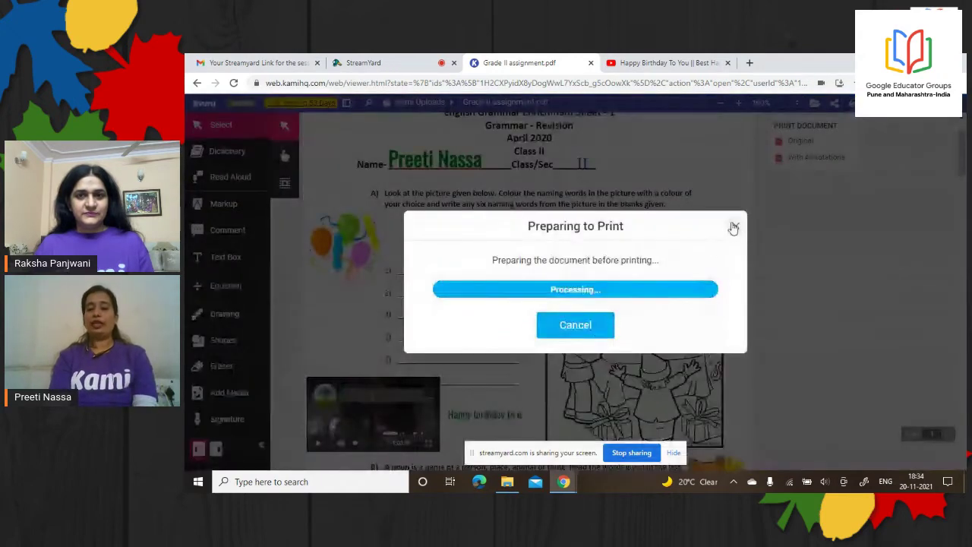
{"action": "left_click", "coordinate": [736, 228]}
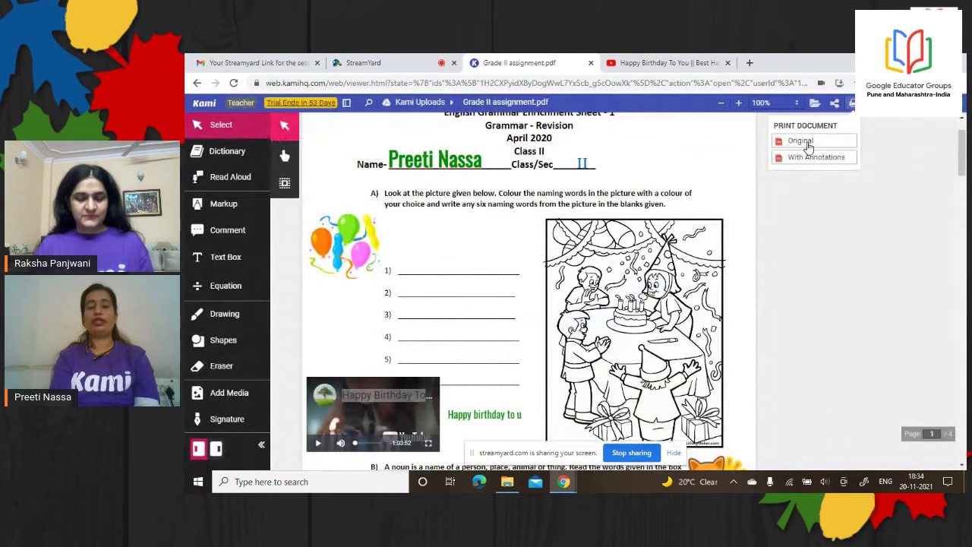
{"action": "left_click", "coordinate": [801, 141]}
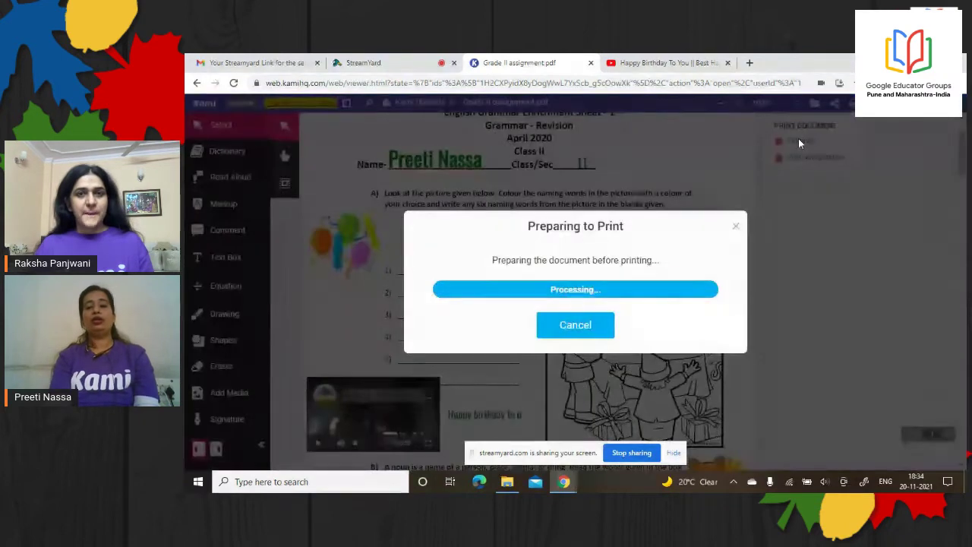
{"action": "left_click", "coordinate": [736, 227]}
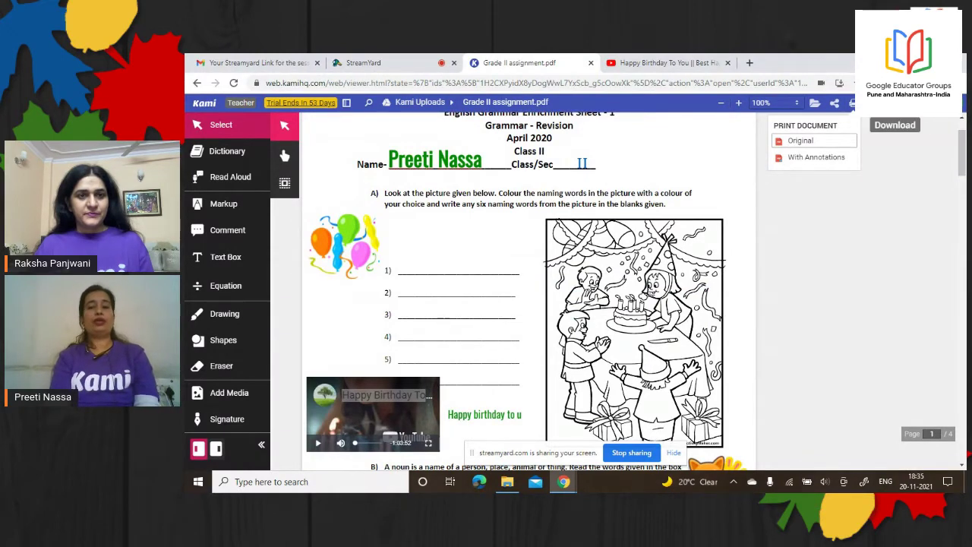
{"action": "left_click", "coordinate": [895, 103]}
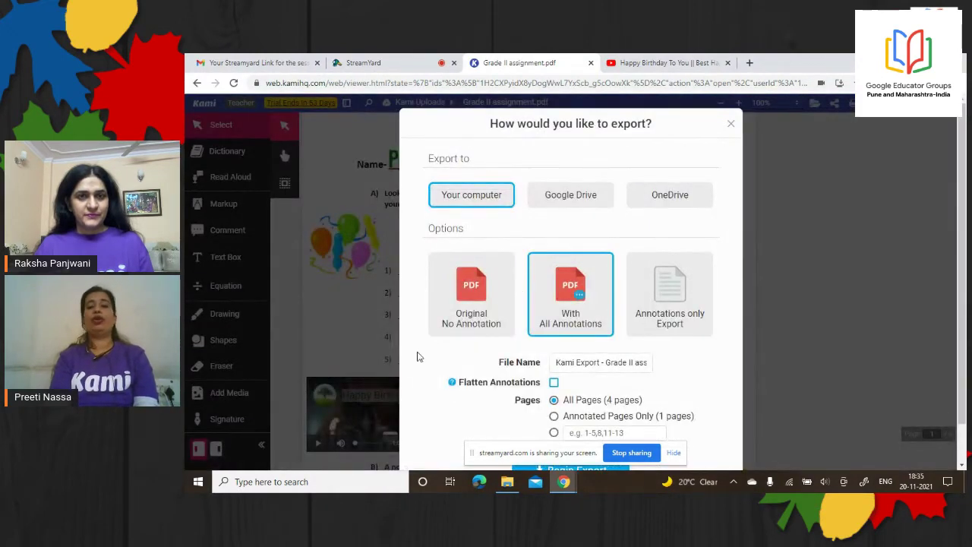